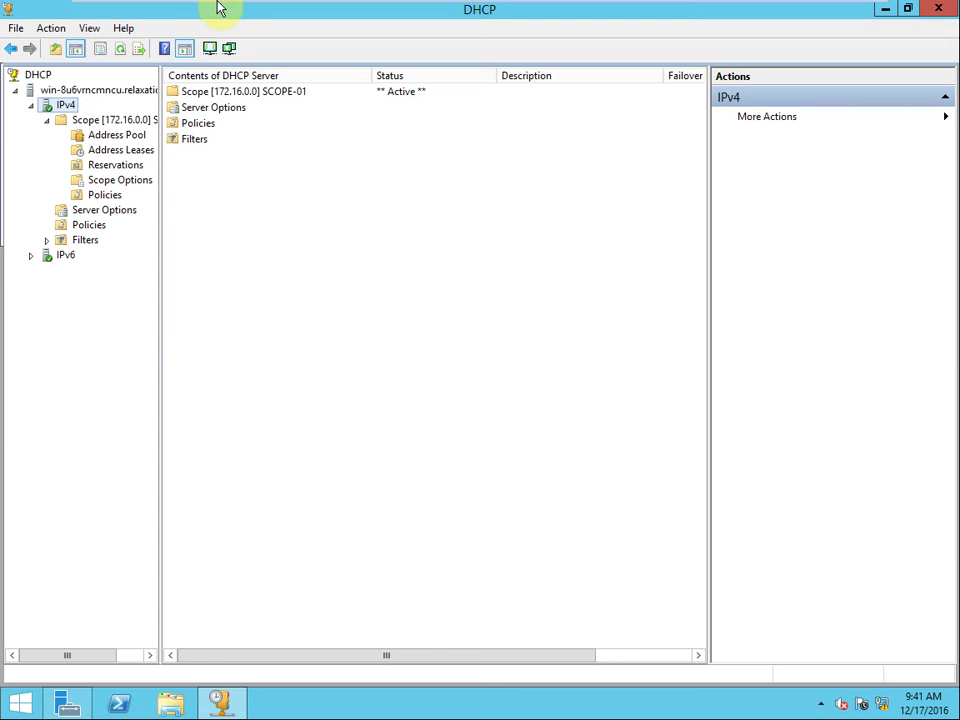
# - On the Win2012-mb virtual machine, complete the DHCP post-install configuration with the RELAXATIONIT domain administrator credentials and close both wizards
pyautogui.click(310, 11)
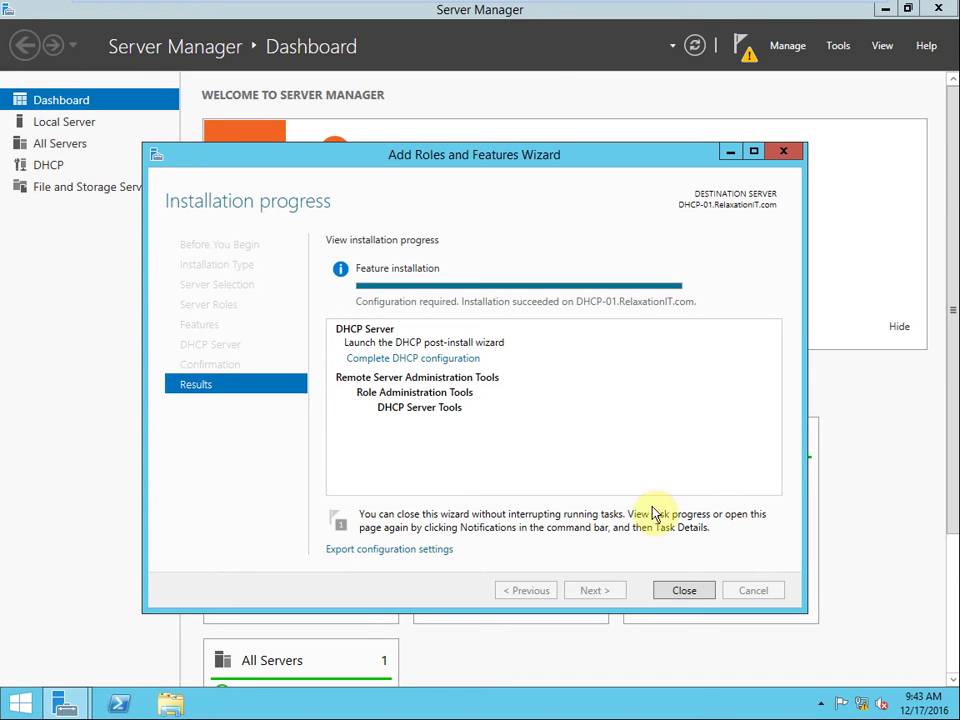
pyautogui.click(409, 362)
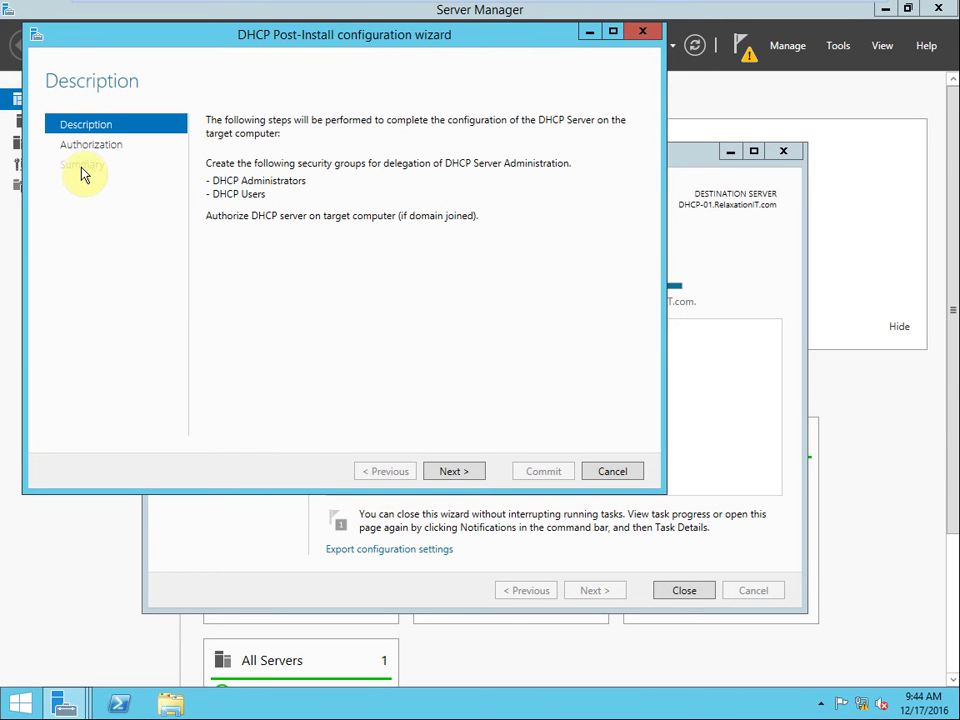
pyautogui.click(465, 472)
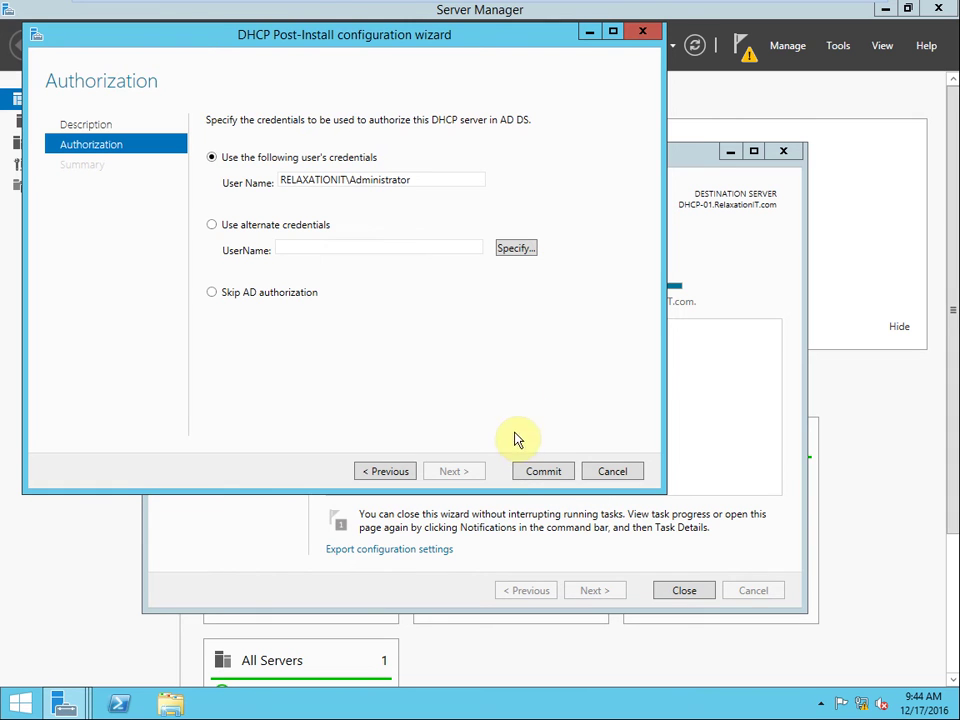
pyautogui.click(544, 472)
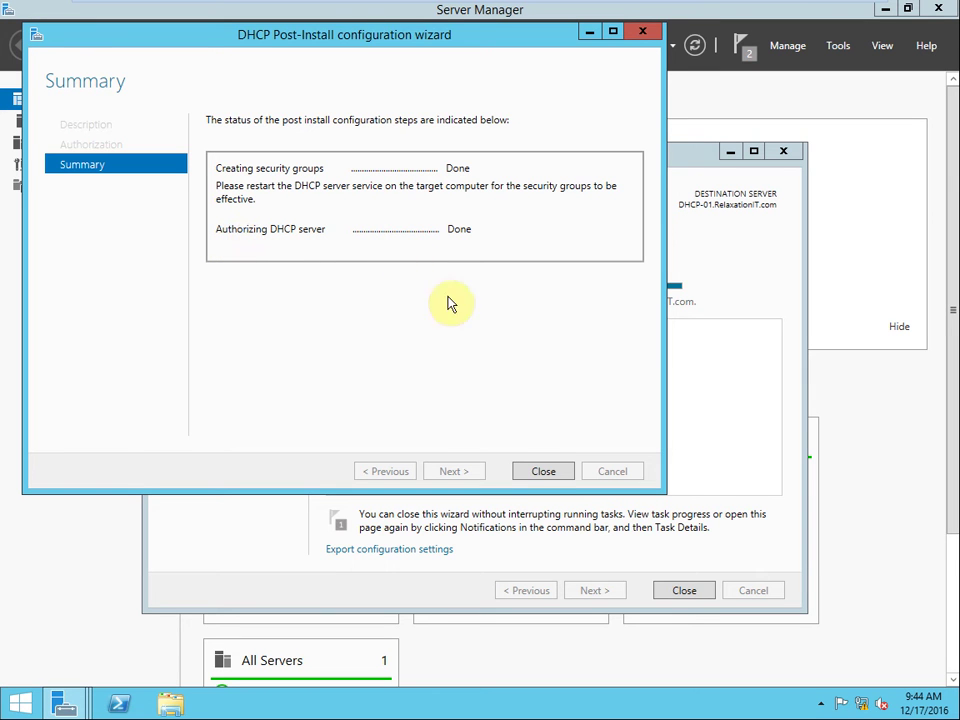
pyautogui.click(540, 471)
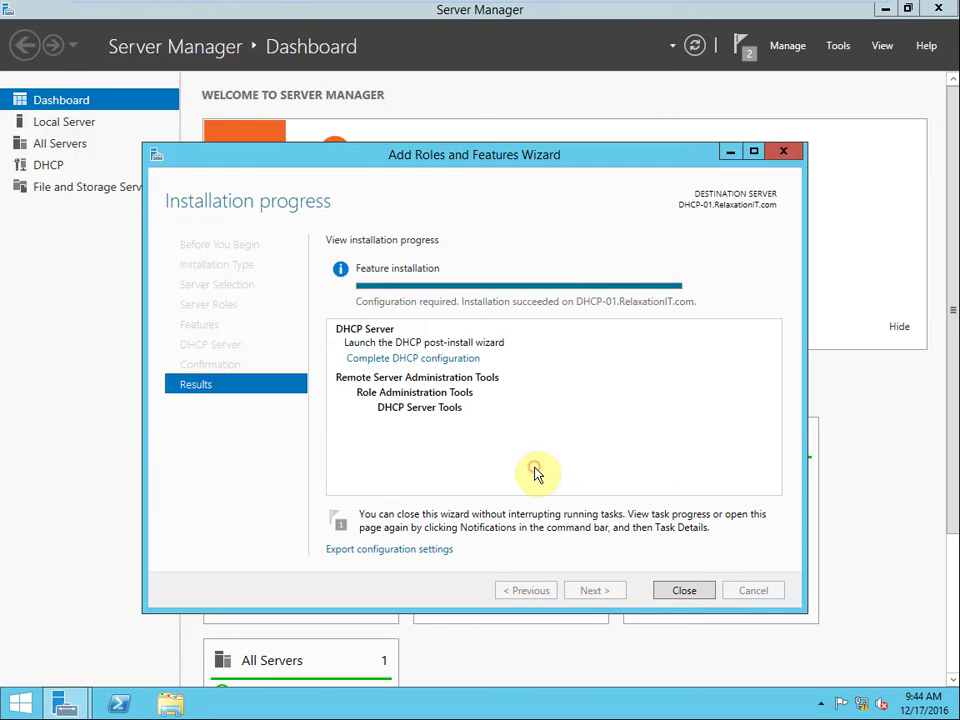
pyautogui.click(677, 590)
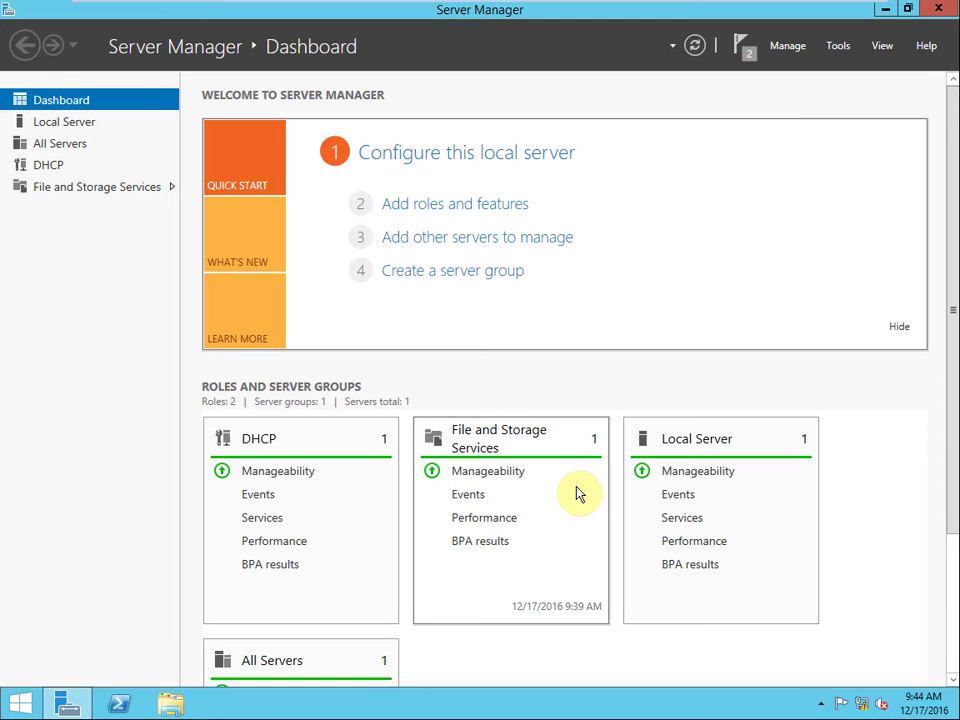
# - Open the DHCP management console by running dhcpmgmt.msc, and maximize its window
pyautogui.press('super+r')
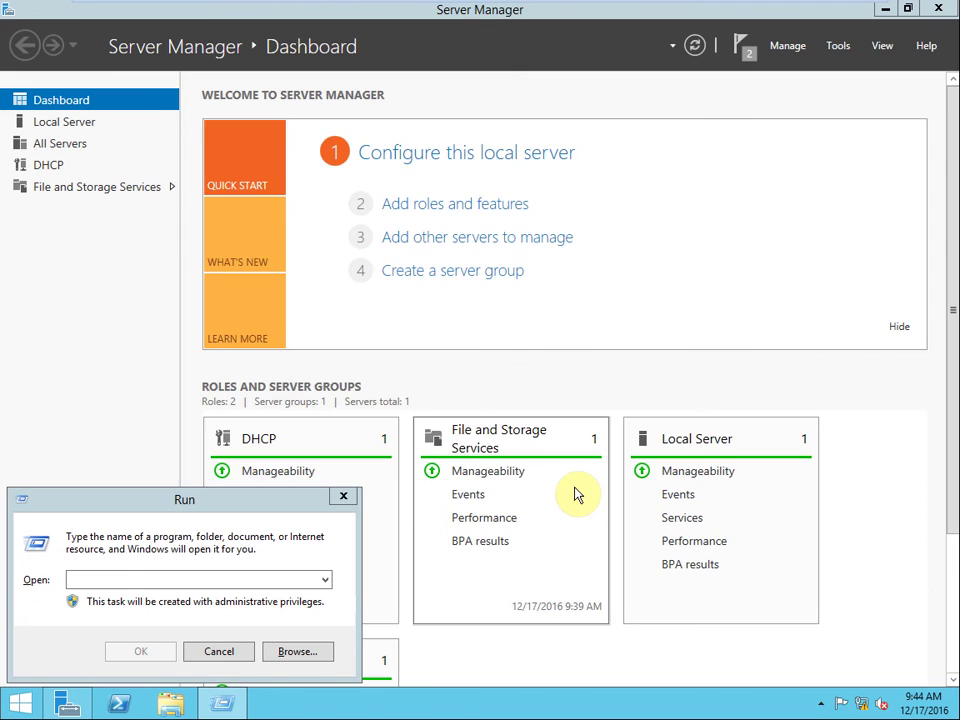
pyautogui.press('super+e')
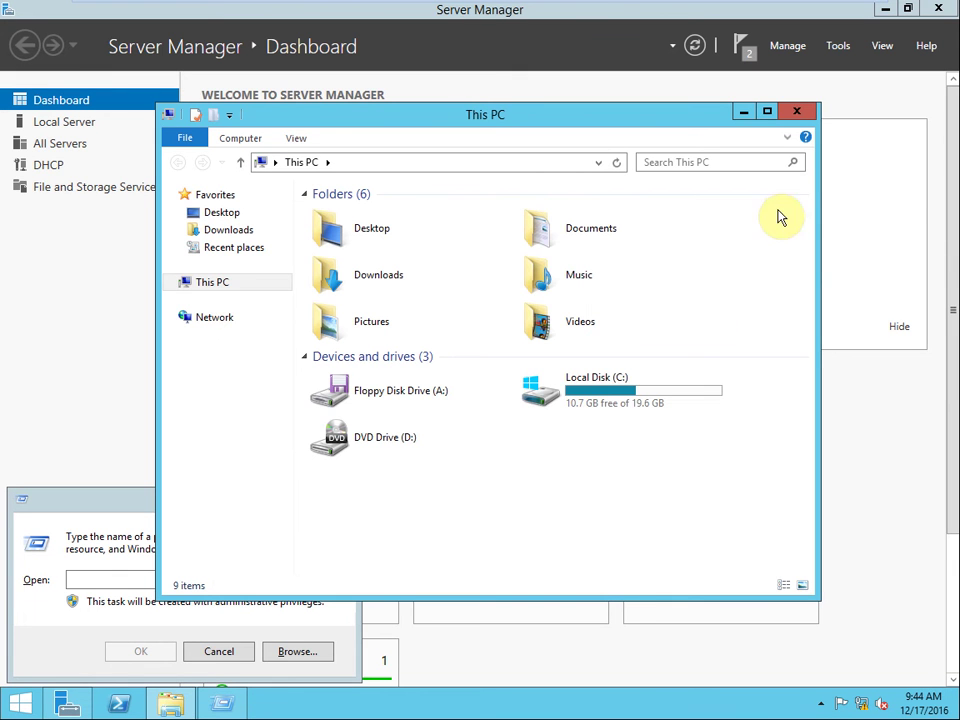
pyautogui.click(797, 111)
pyautogui.click(95, 583)
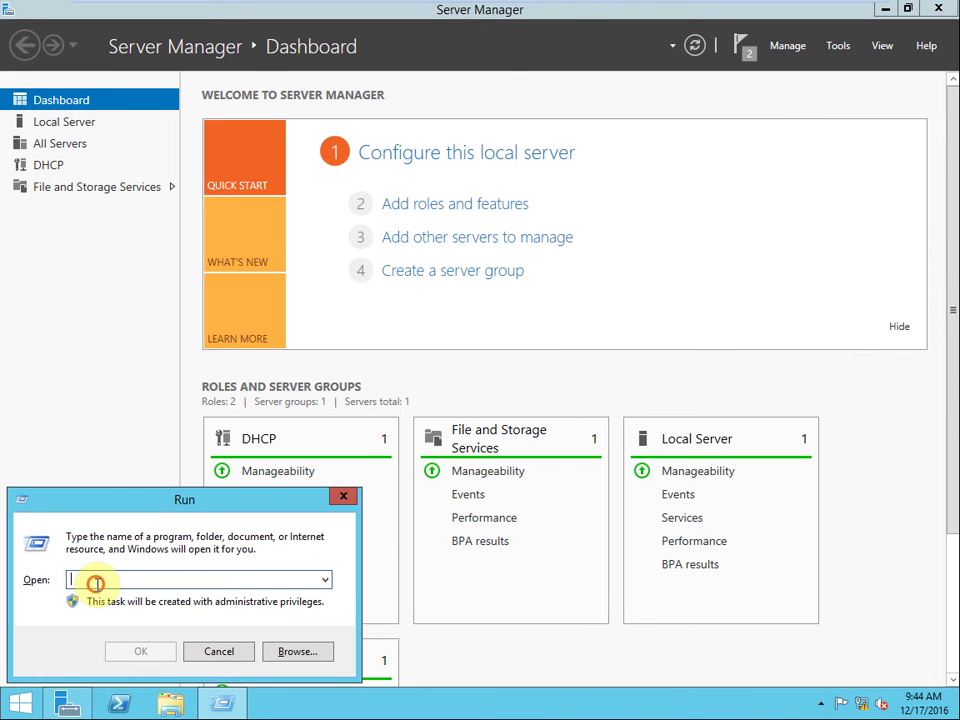
pyautogui.write('d')
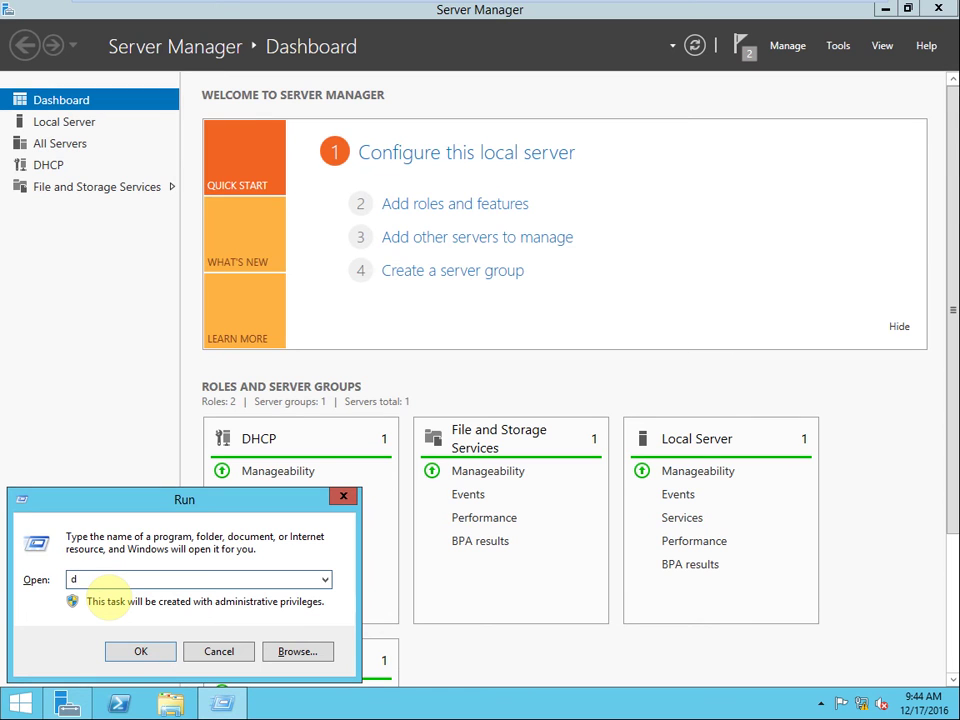
pyautogui.write('hcpmgmt.msc')
pyautogui.press('Return')
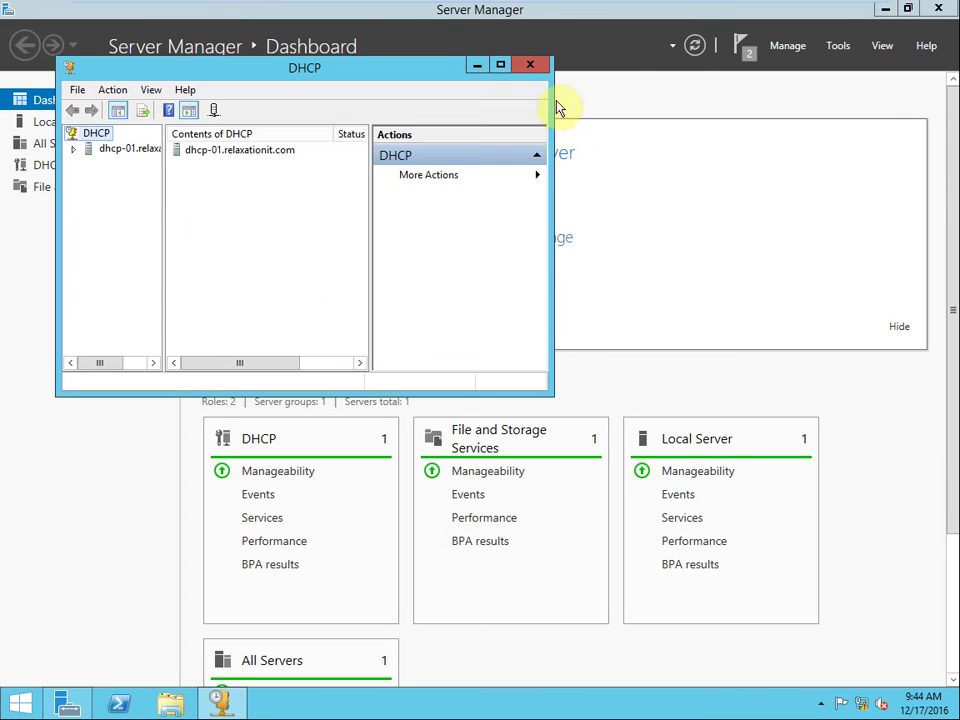
pyautogui.click(501, 65)
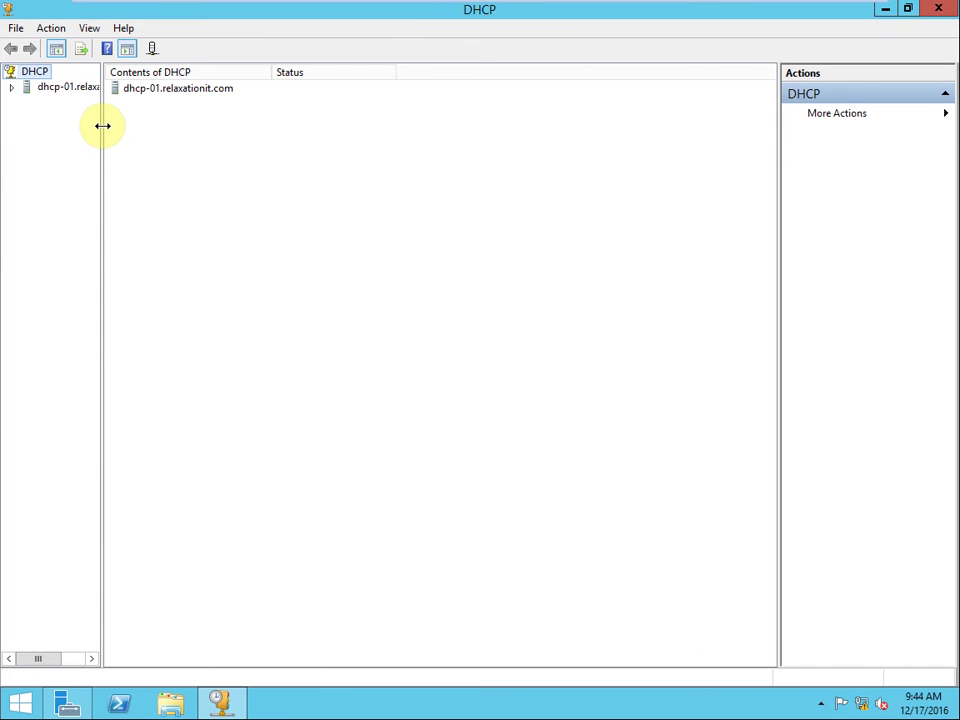
# - Widen the console tree, expand the dhcp-01.relaxationit.com server and its IPv4 node, and view Server Options
pyautogui.moveTo(101, 124); pyautogui.dragTo(164, 133)
pyautogui.click(11, 88)
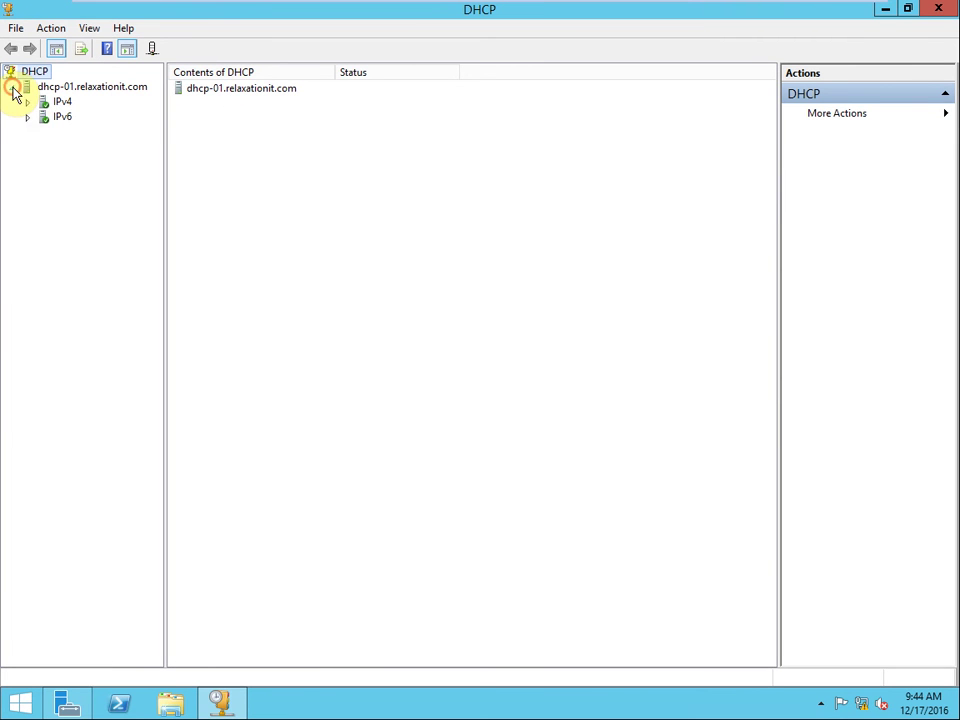
pyautogui.click(28, 102)
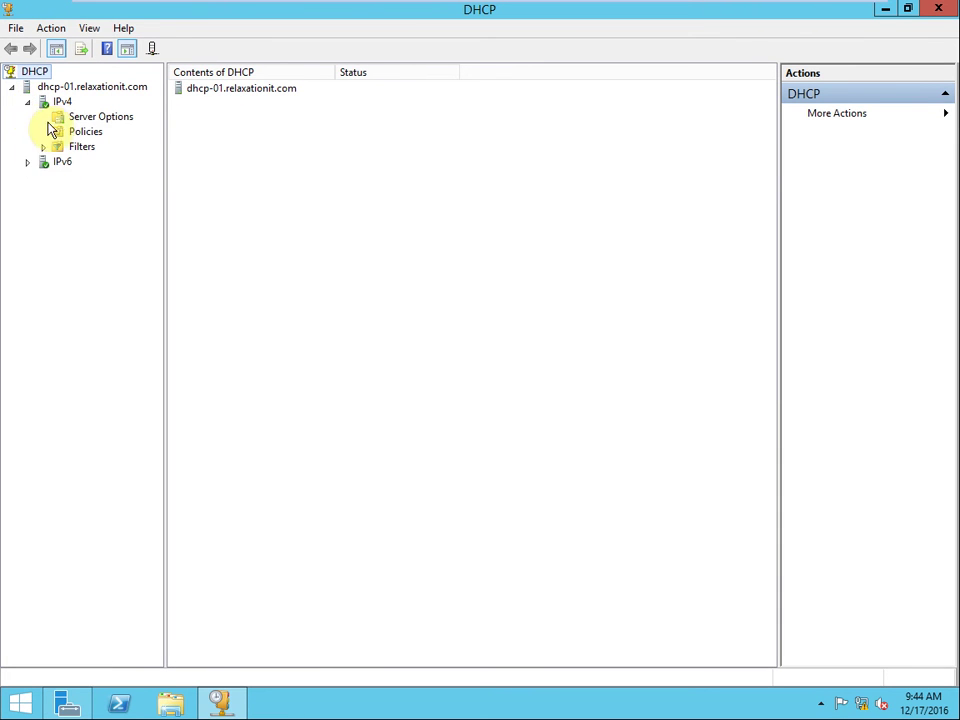
pyautogui.click(66, 118)
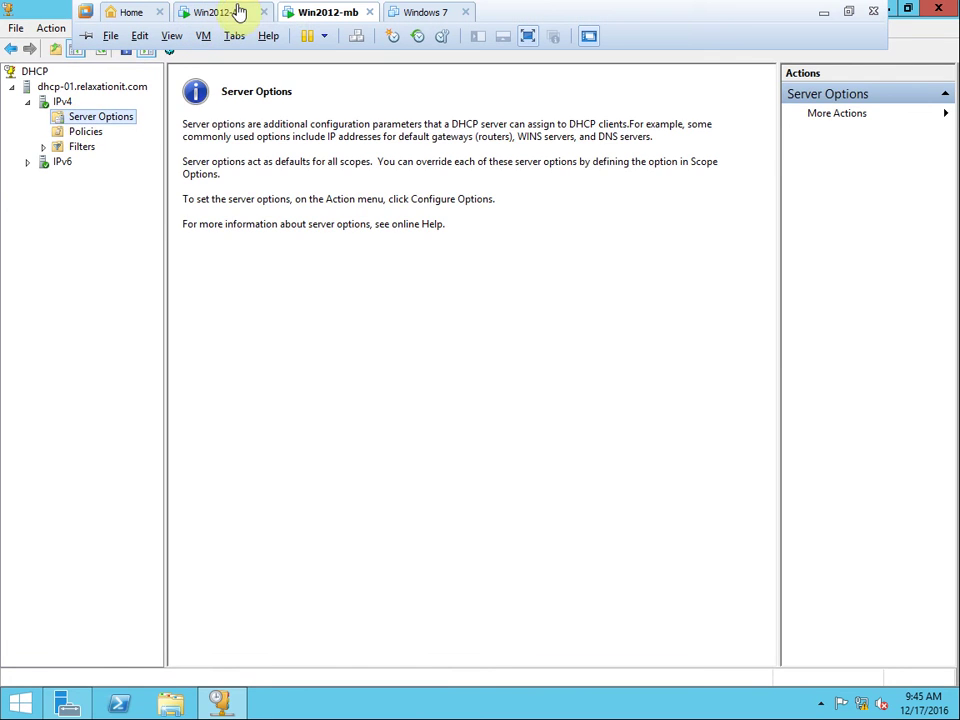
# - Compare the DHCP consoles of the Win2012-AD and Win2012-mb virtual machines
pyautogui.click(240, 12)
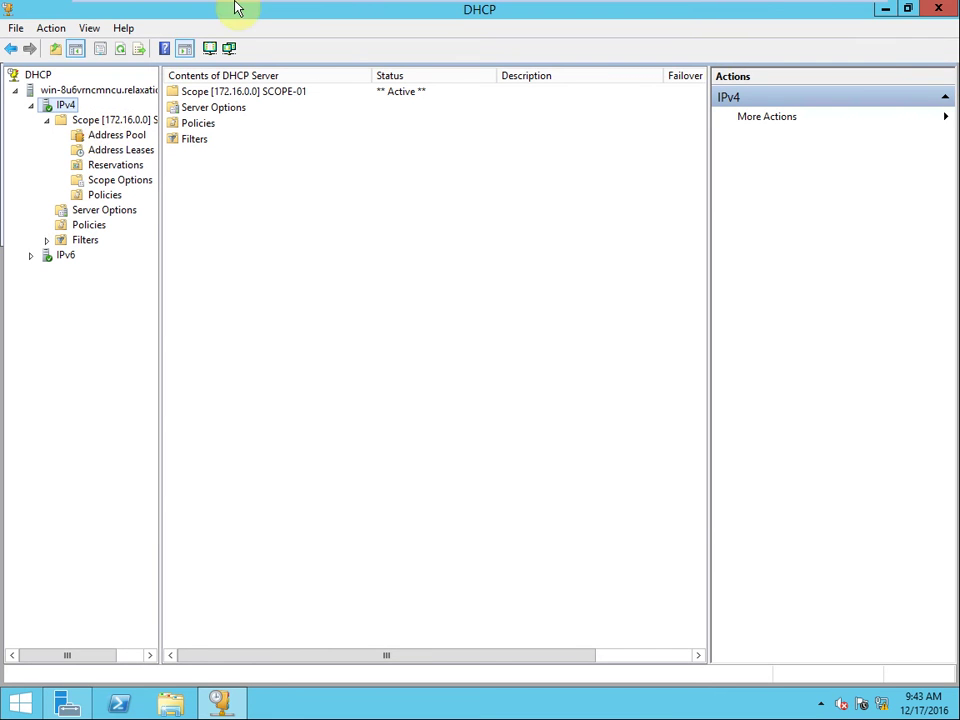
pyautogui.moveTo(237, 9)
pyautogui.click(326, 11)
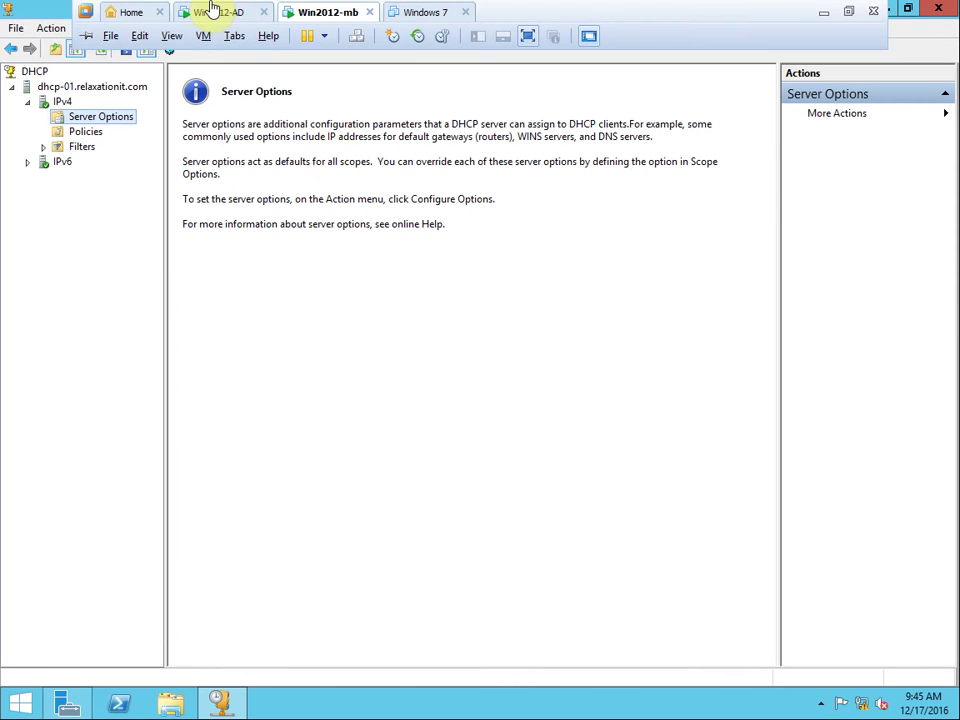
pyautogui.click(212, 10)
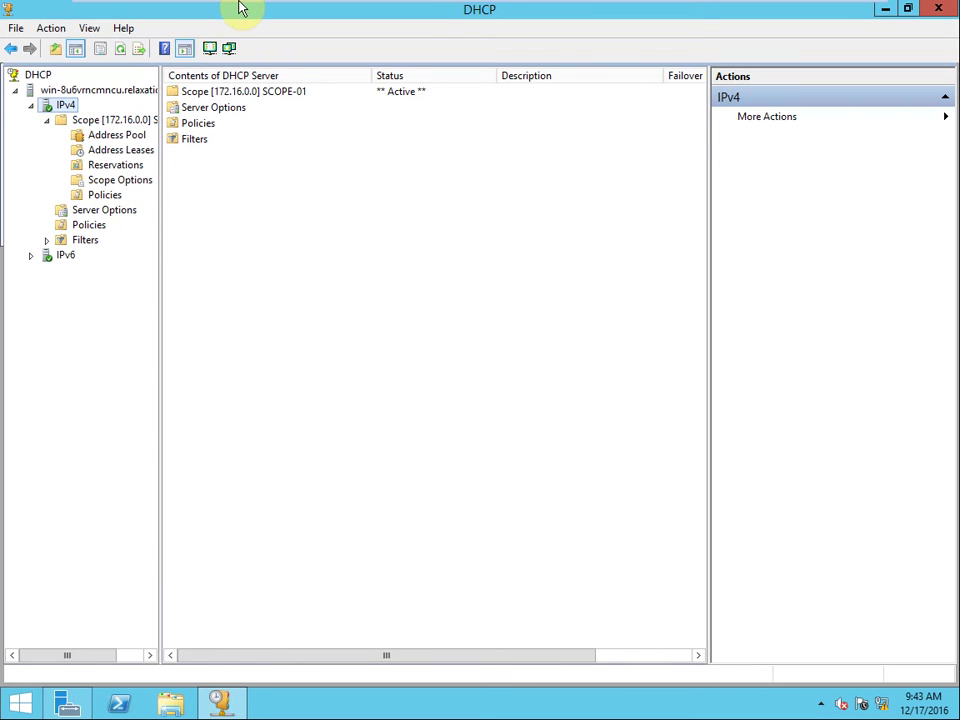
pyautogui.moveTo(257, 11)
pyautogui.click(332, 11)
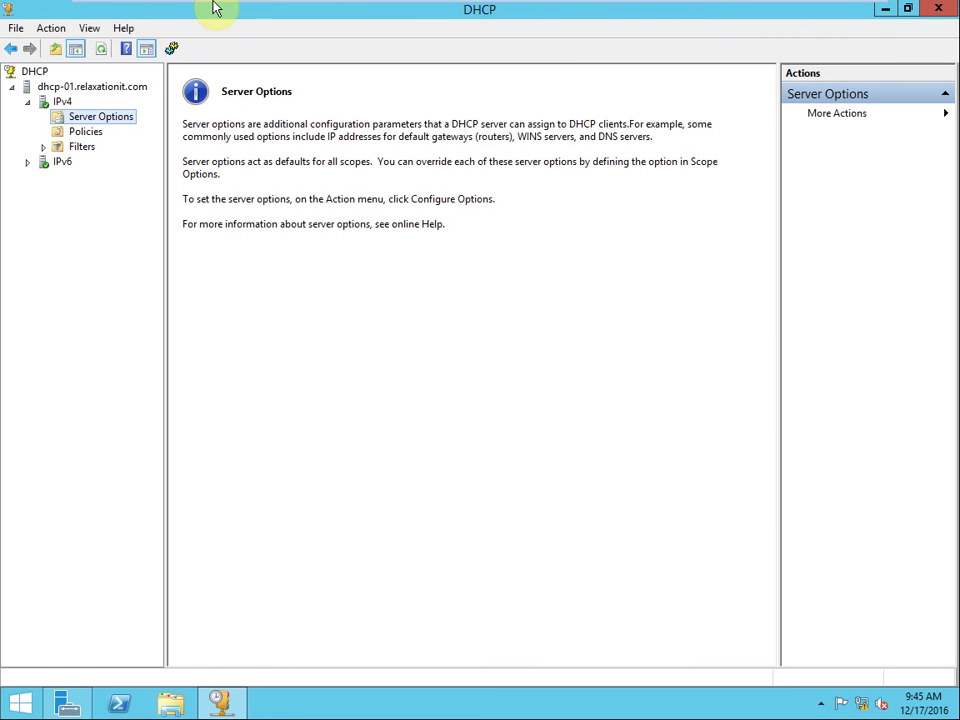
# - On Win2012-AD, start Configure Failover for the IPv4 node with all available scopes selected, and advance to the partner server page
pyautogui.click(214, 12)
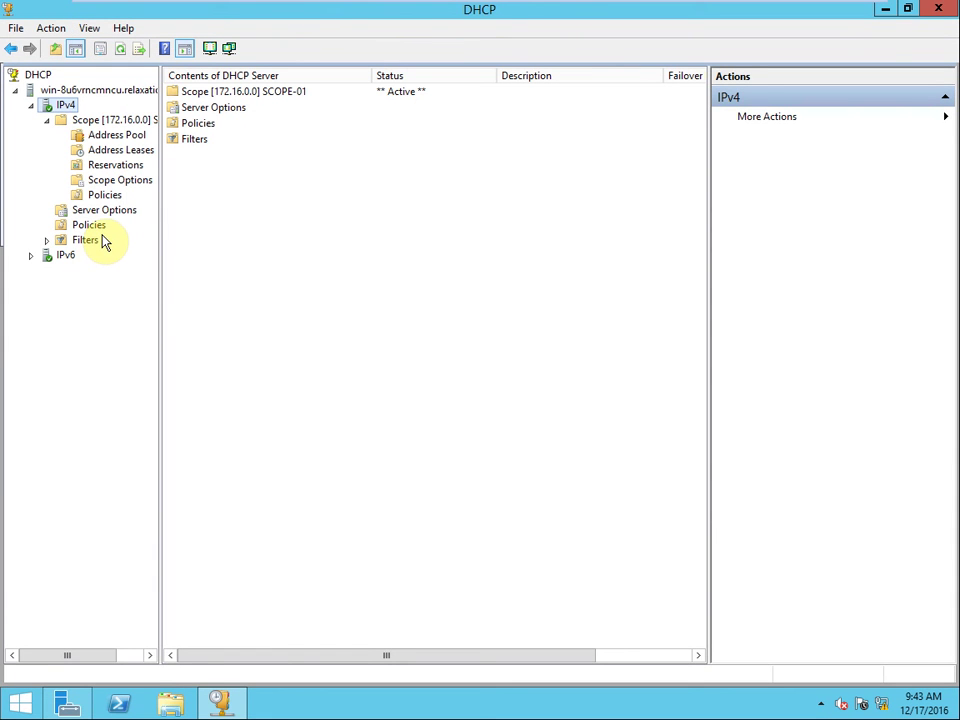
pyautogui.rightClick(65, 106)
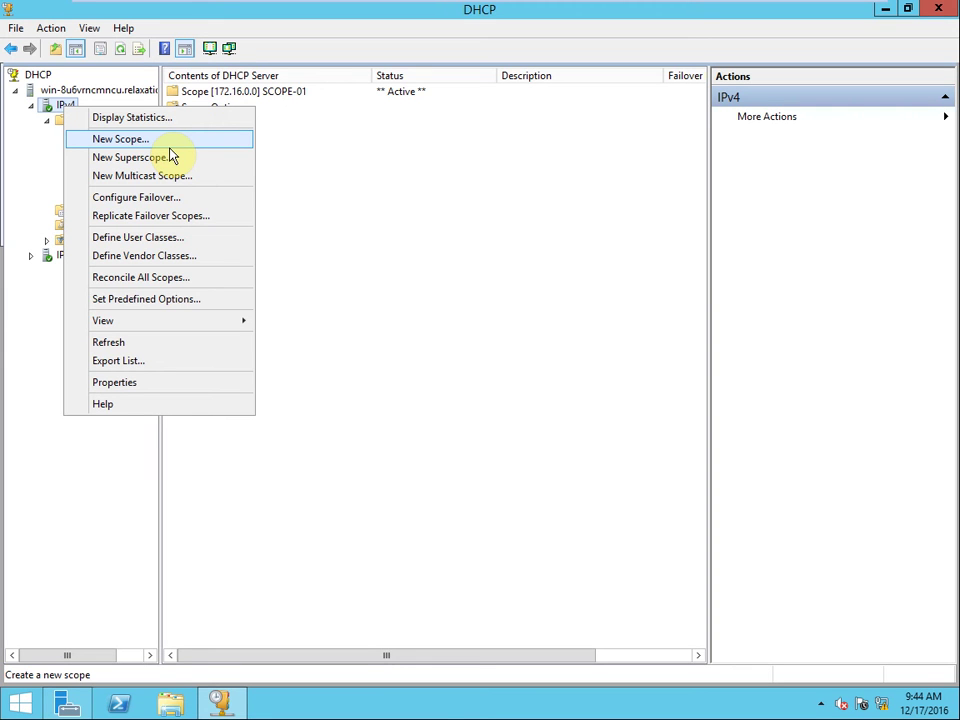
pyautogui.click(150, 197)
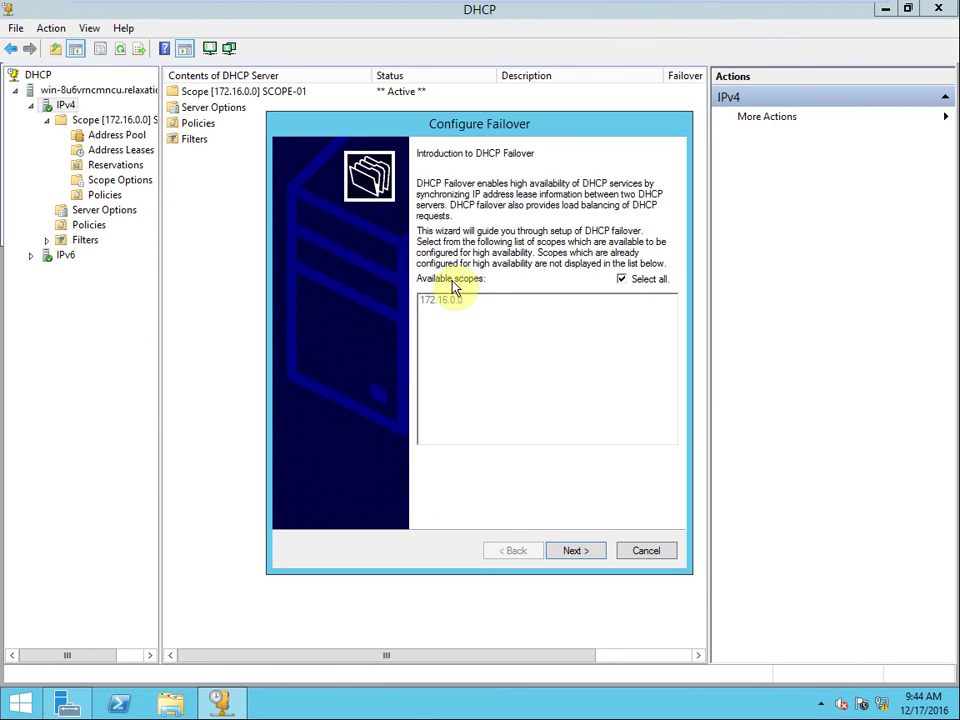
pyautogui.click(580, 551)
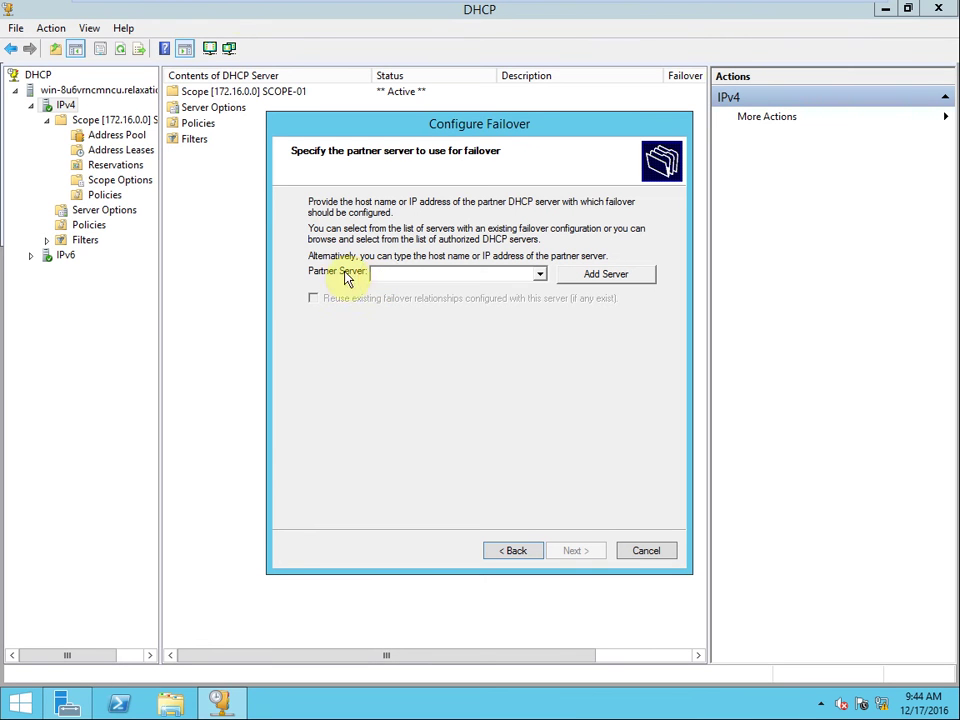
# - Switch to the Win2012-mb virtual machine and open a Command Prompt
pyautogui.click(305, 12)
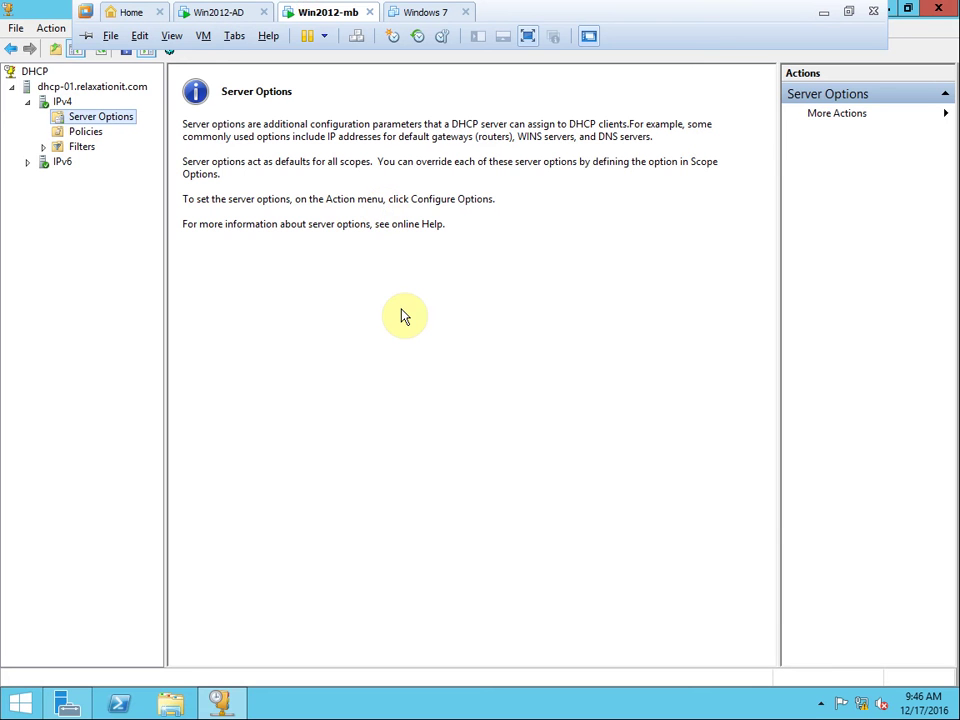
pyautogui.press('super+r')
pyautogui.write('cmd')
pyautogui.press('Return')
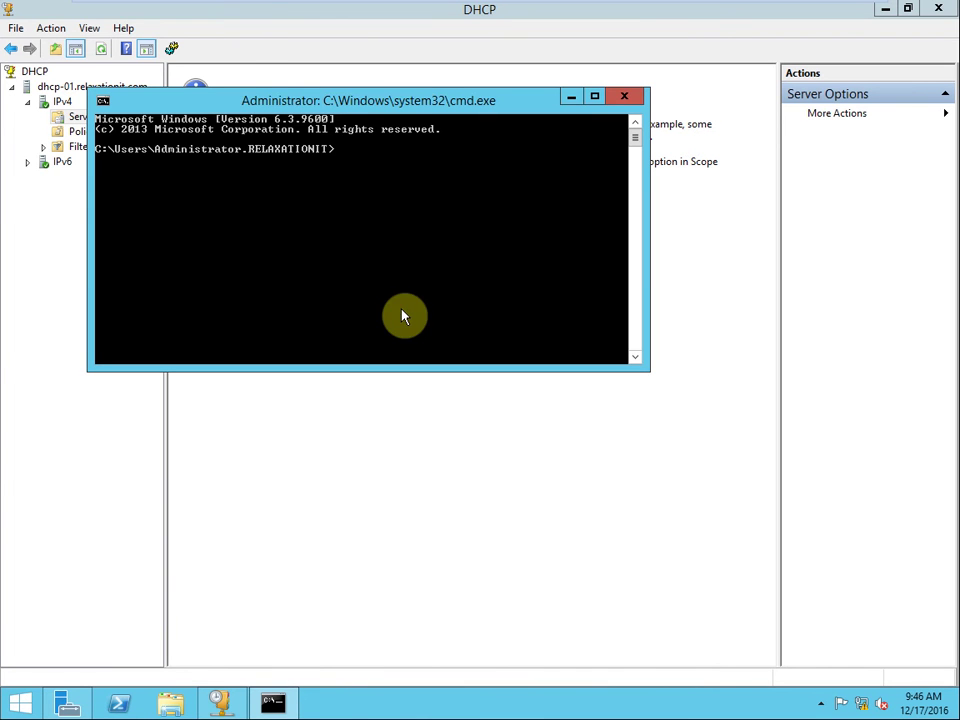
# - Set the Command Prompt's raster font size to 12 x 16 and run hostname to query the computer's name
pyautogui.rightClick(254, 97)
pyautogui.click(300, 258)
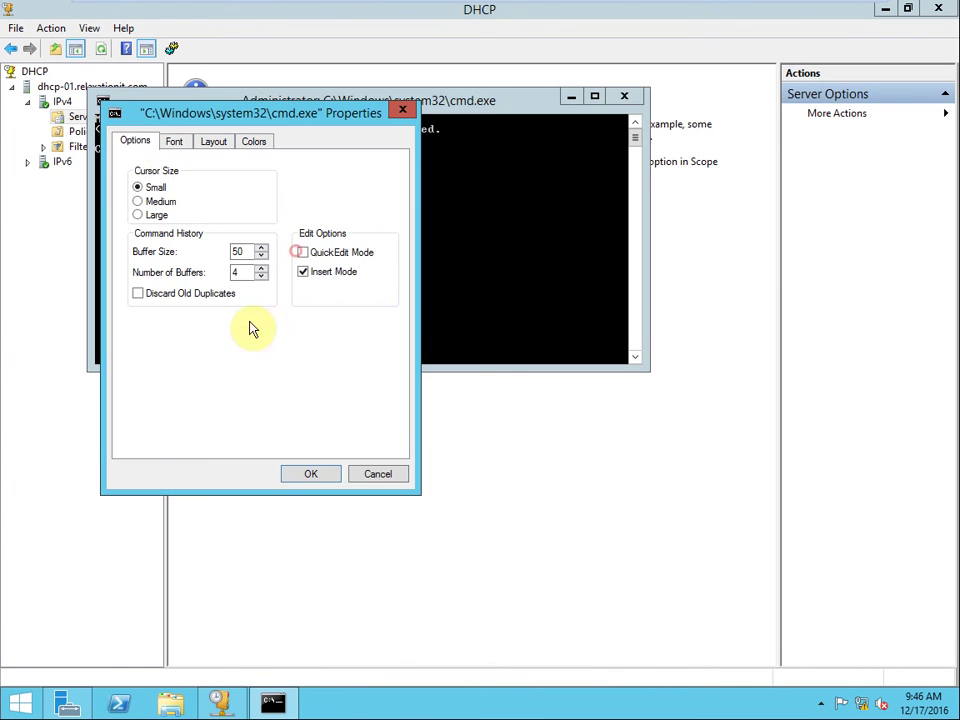
pyautogui.click(175, 141)
pyautogui.click(288, 268)
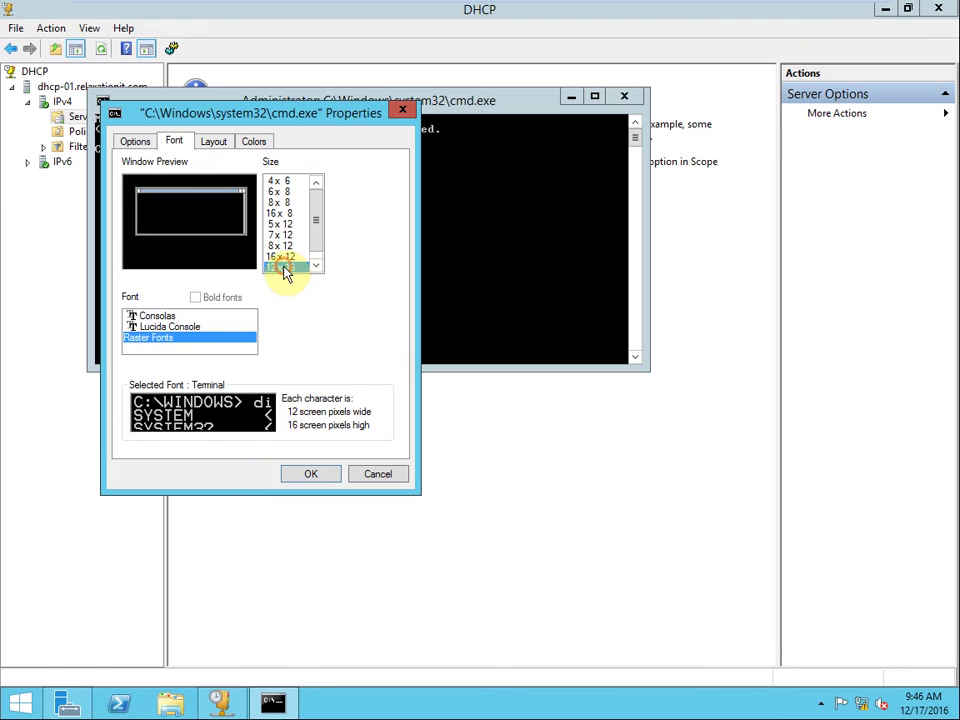
pyautogui.click(298, 468)
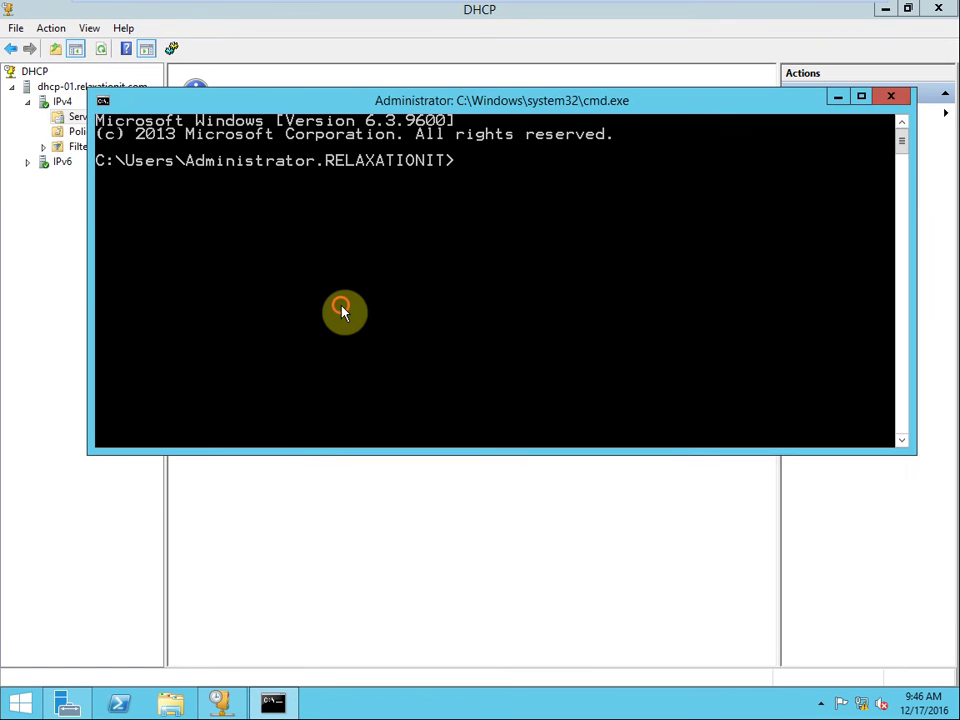
pyautogui.write('hostname')
pyautogui.press('Return')
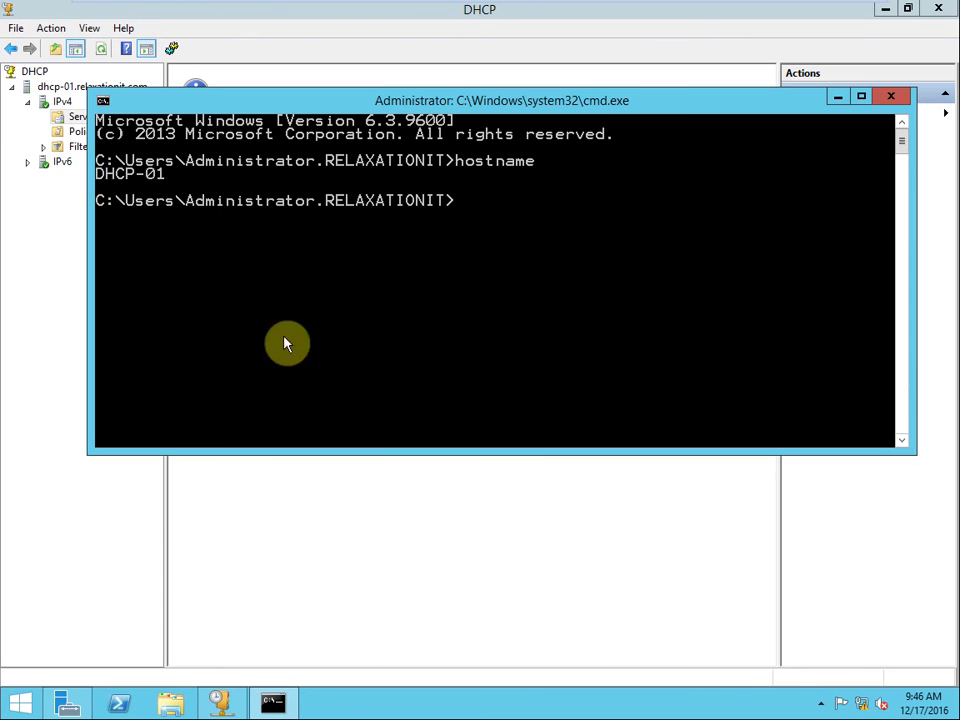
# - View the IPv4 Policies and Server Options in the DHCP console, and minimize the console
pyautogui.click(58, 283)
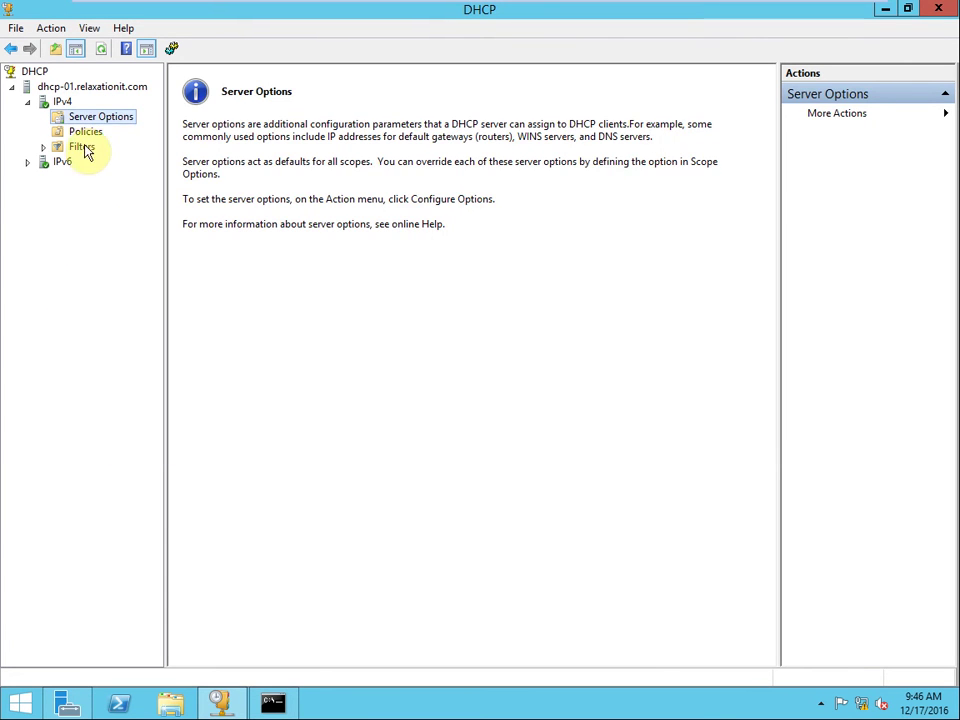
pyautogui.click(88, 131)
pyautogui.click(94, 118)
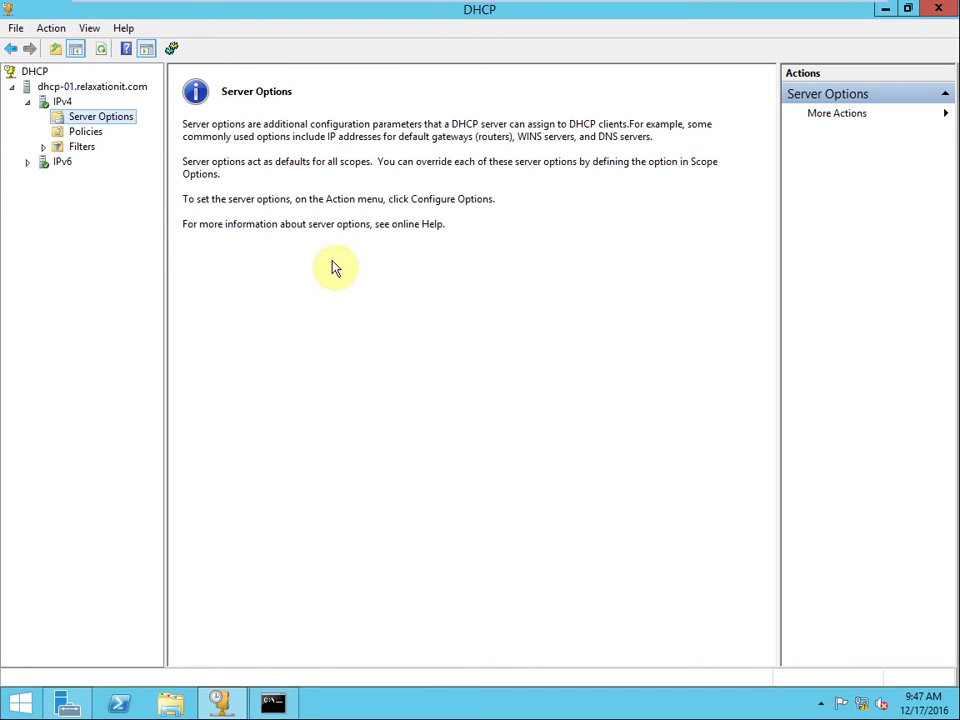
pyautogui.click(221, 703)
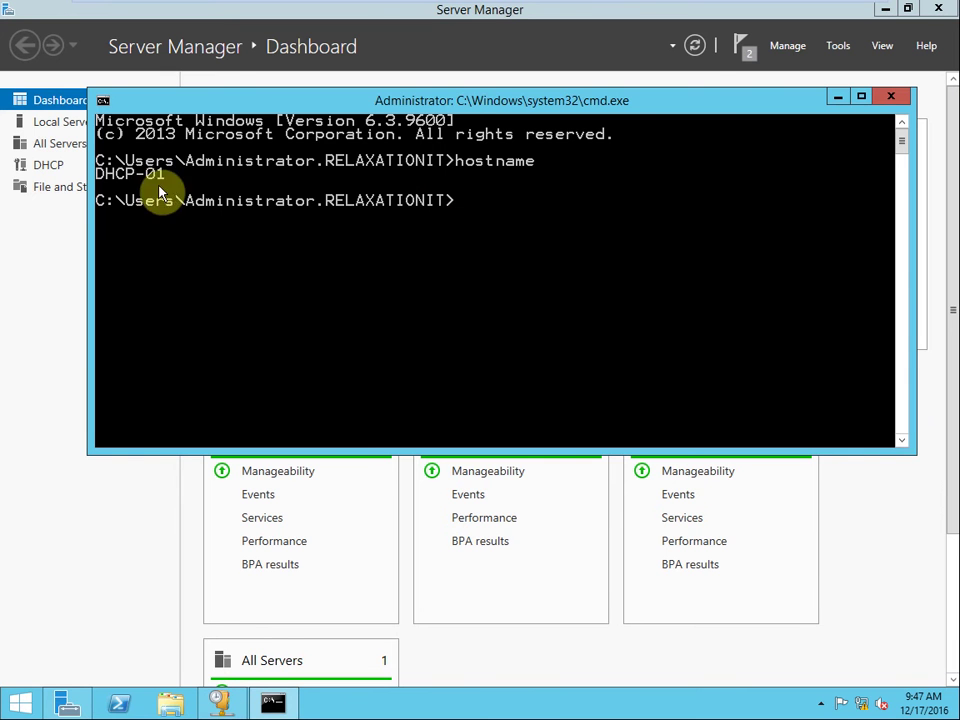
# - Mark the hostname in the Command Prompt output and run ipconfig to query the server's IP configuration
pyautogui.rightClick(184, 186)
pyautogui.click(195, 195)
pyautogui.moveTo(183, 180); pyautogui.dragTo(97, 180)
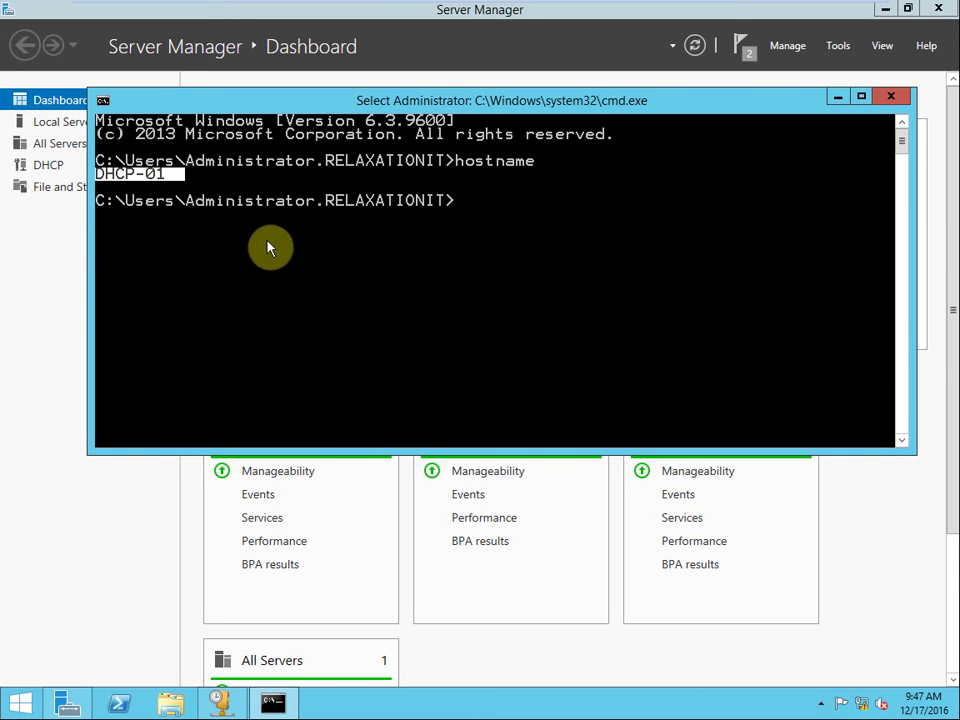
pyautogui.write('ipconfig')
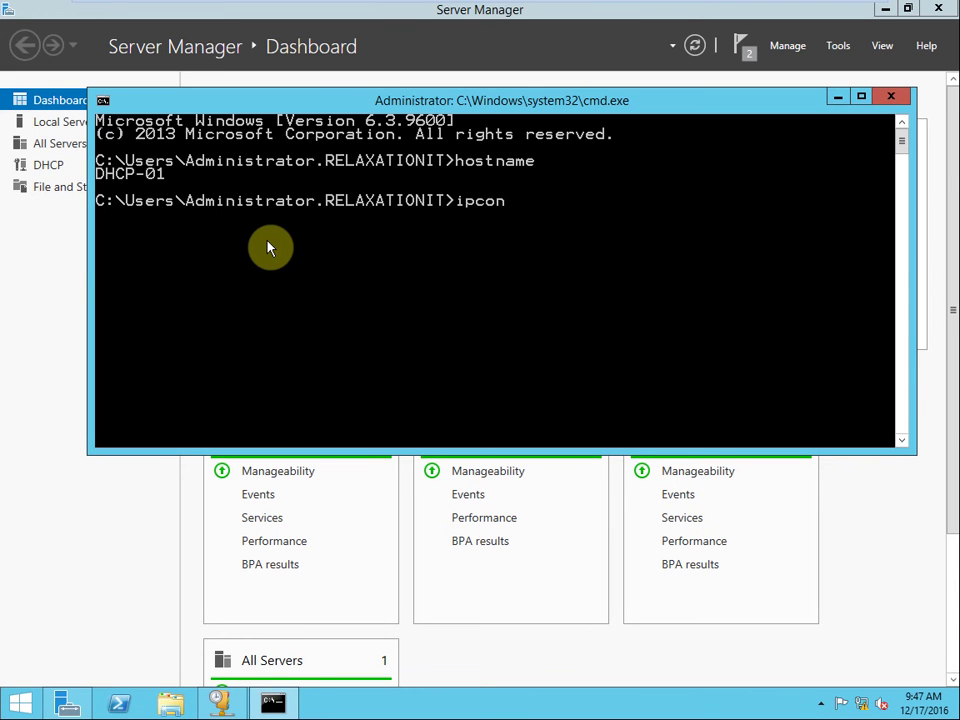
pyautogui.press('Return')
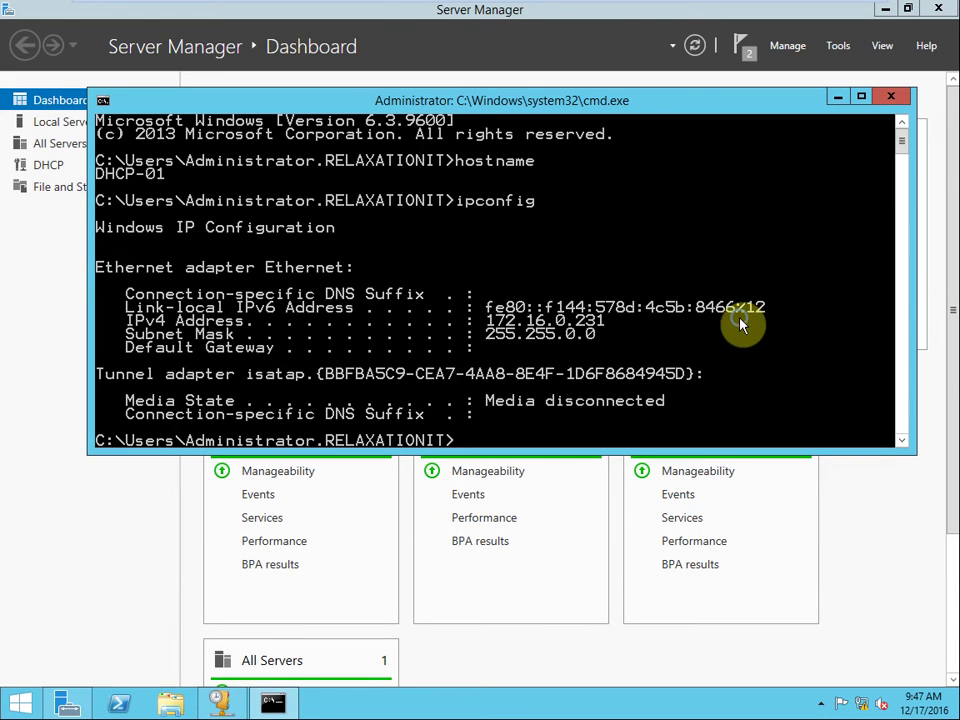
# - Mark the server's IPv4 address in the ipconfig output of the Win2012-mb Command Prompt
pyautogui.rightClick(741, 321)
pyautogui.click(760, 330)
pyautogui.moveTo(624, 320); pyautogui.dragTo(489, 320)
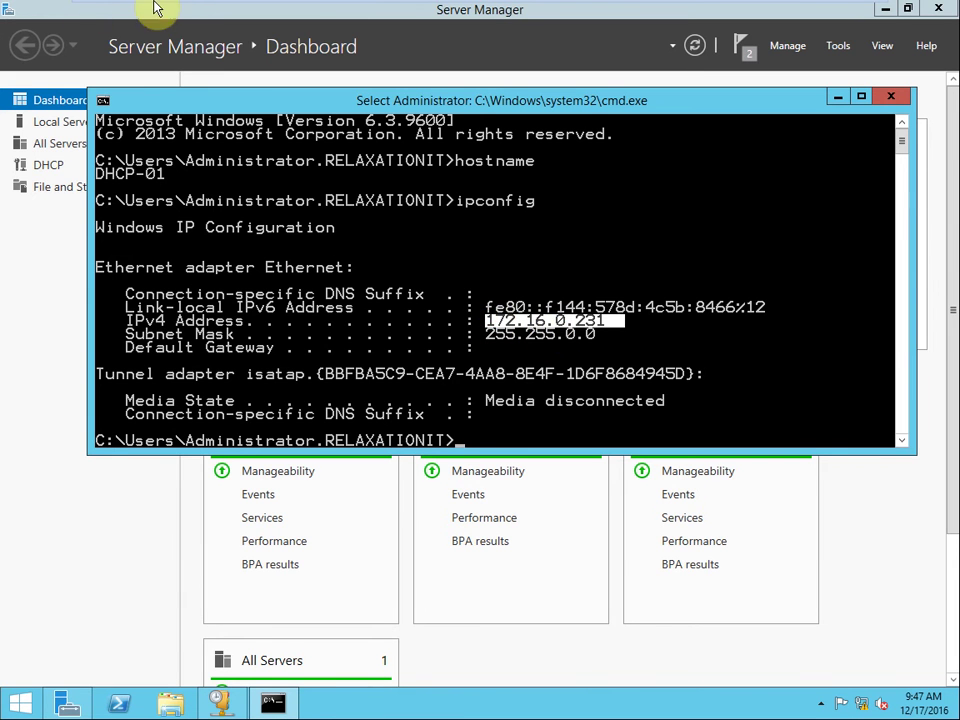
# - Switch to the Win2012-AD virtual machine and open a Command Prompt using cmd
pyautogui.moveTo(182, 7)
pyautogui.click(227, 6)
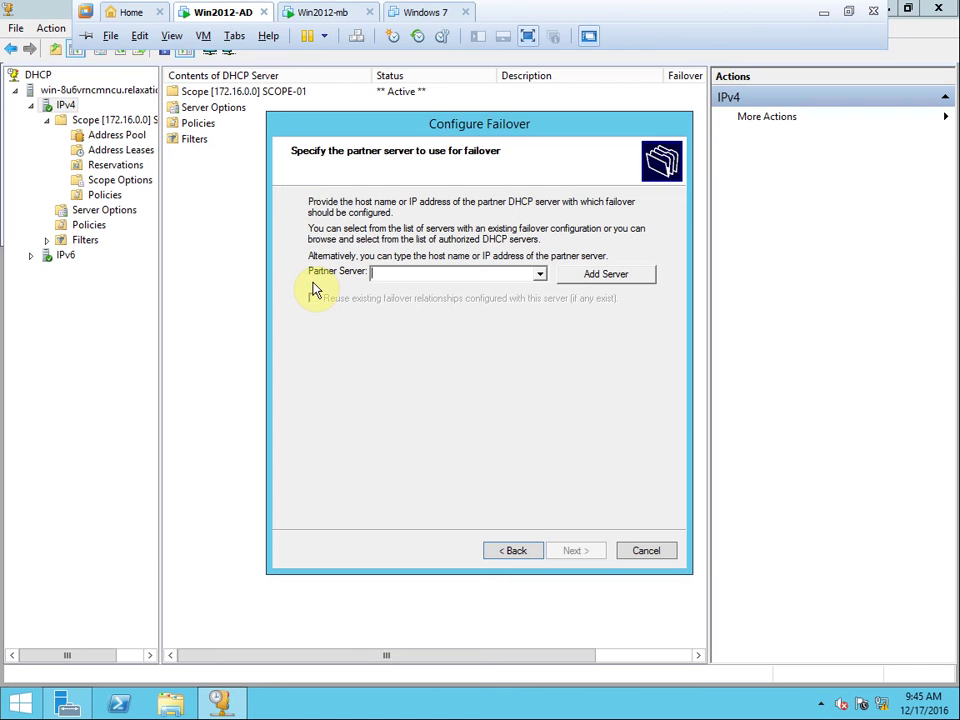
pyautogui.press('super+r')
pyautogui.write('cmd')
pyautogui.press('Return')
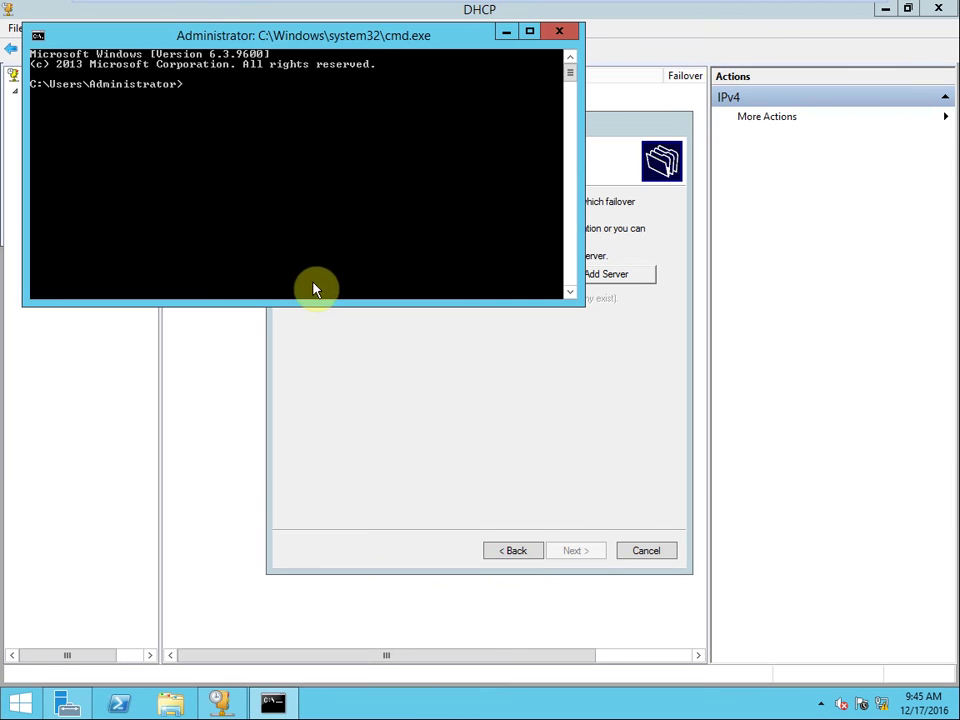
# - Enlarge the Command Prompt's font and run ipconfig to query the Win2012-AD server's IP configuration
pyautogui.rightClick(258, 36)
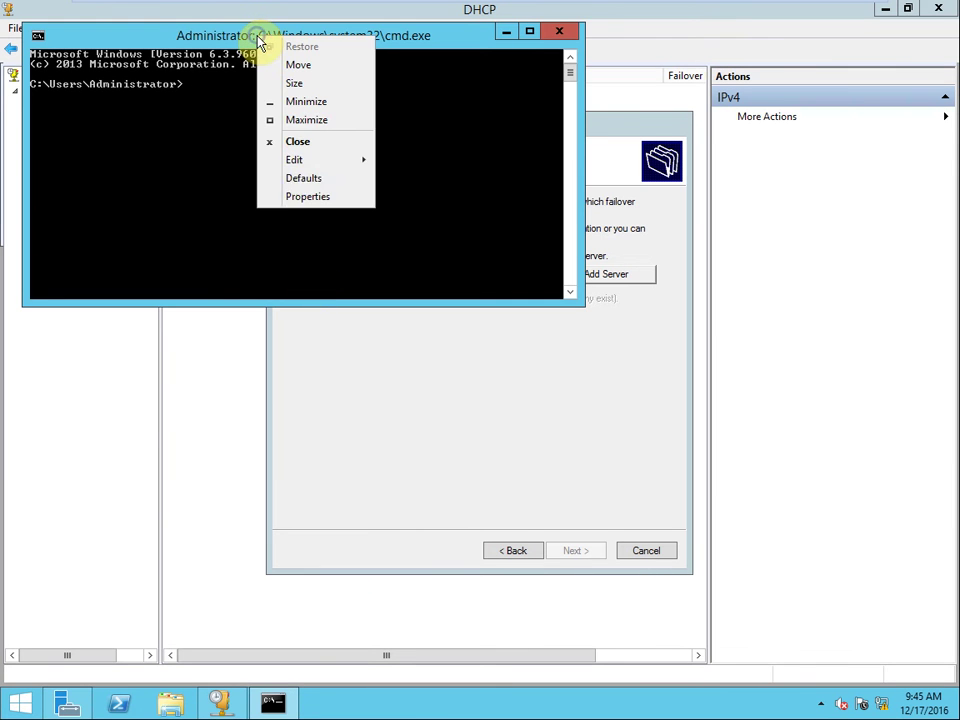
pyautogui.click(308, 197)
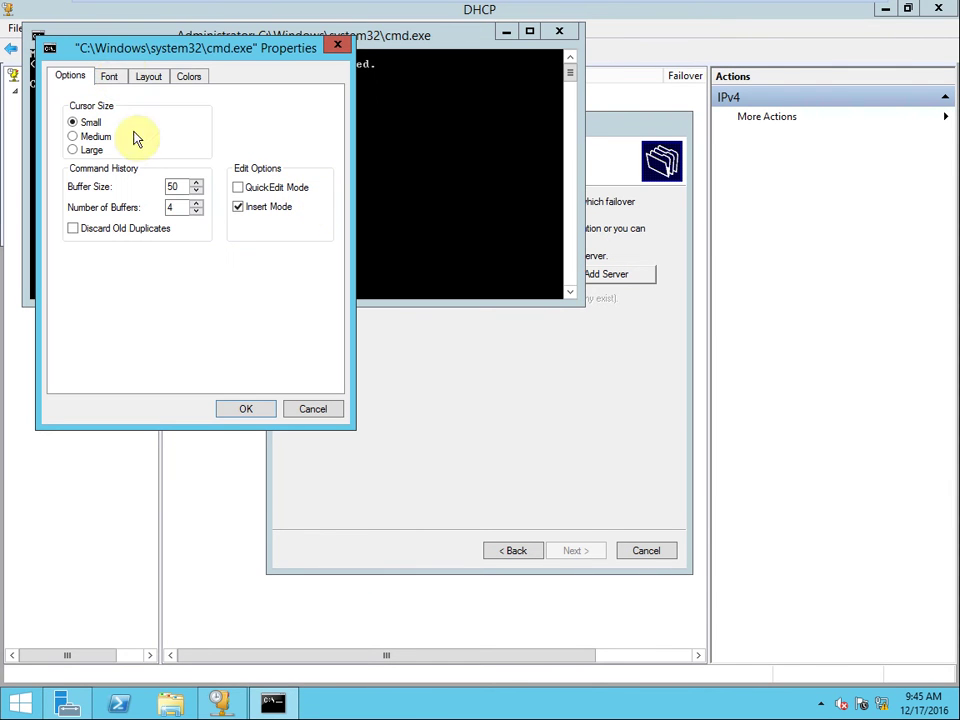
pyautogui.click(110, 76)
pyautogui.click(225, 201)
pyautogui.click(245, 408)
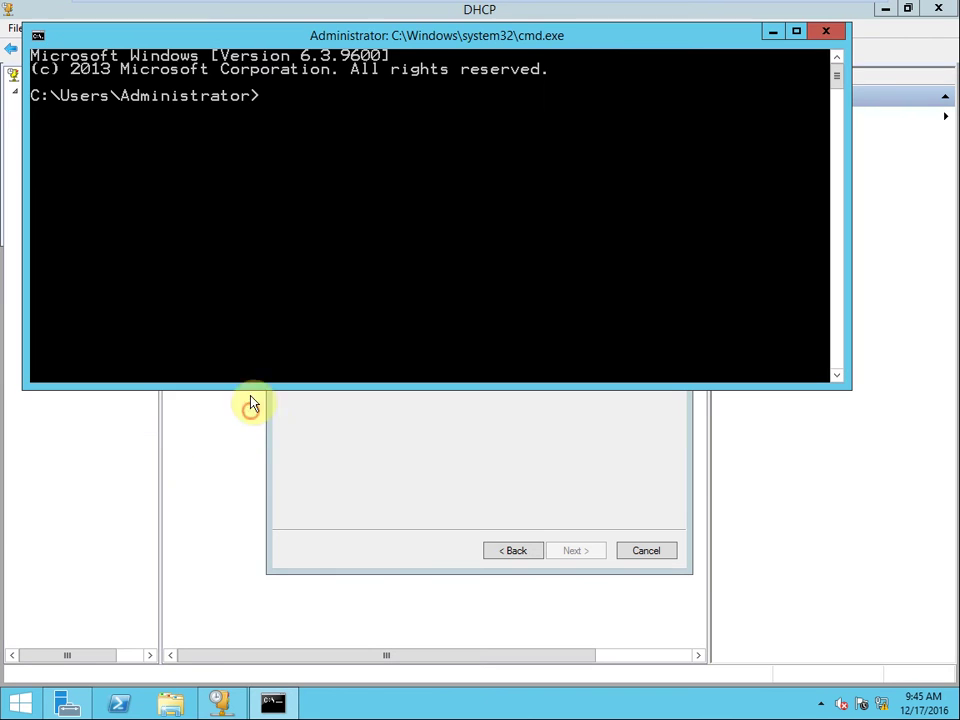
pyautogui.click(255, 157)
pyautogui.write('ipconfig')
pyautogui.press('Return')
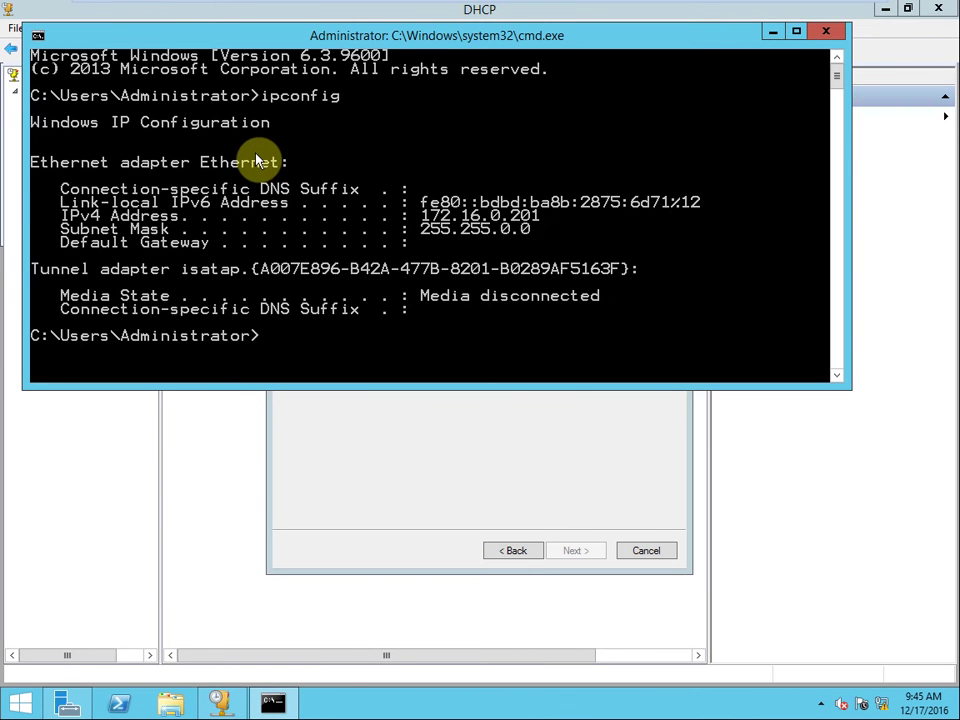
# - Mark the IPv4 address in the Win2012-AD ipconfig output and minimize the Command Prompt
pyautogui.rightClick(614, 247)
pyautogui.click(628, 252)
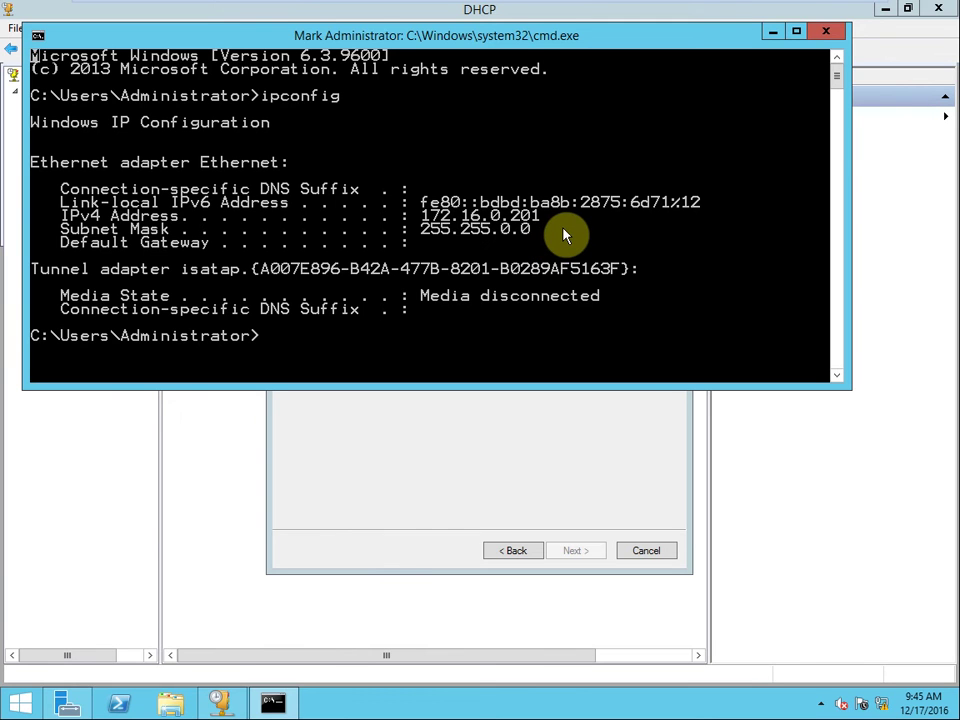
pyautogui.click(563, 235)
pyautogui.rightClick(566, 235)
pyautogui.click(580, 244)
pyautogui.moveTo(557, 206); pyautogui.dragTo(422, 214)
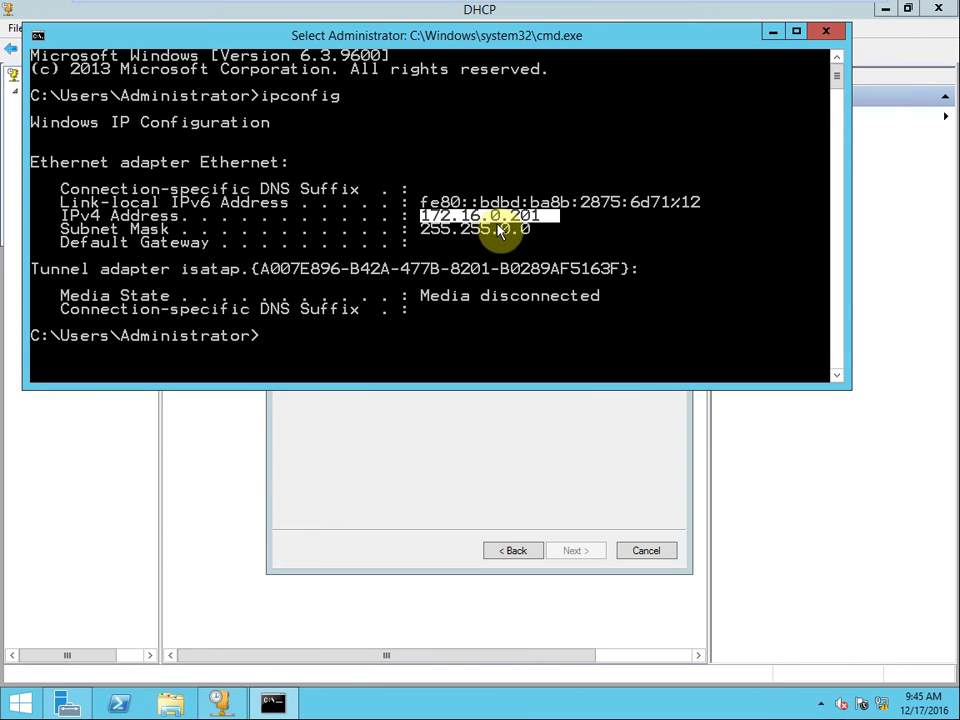
pyautogui.click(773, 35)
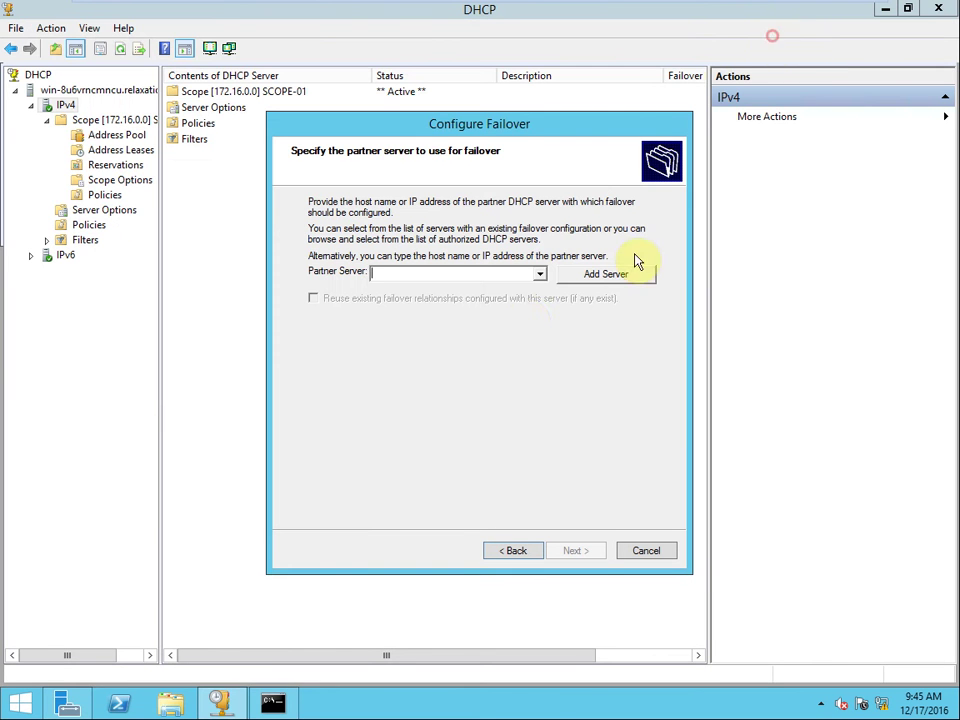
# - Enter DHCP-01 as the failover partner server and try to continue the Configure Failover wizard
pyautogui.click(541, 273)
pyautogui.click(541, 273)
pyautogui.write('DHCP-01')
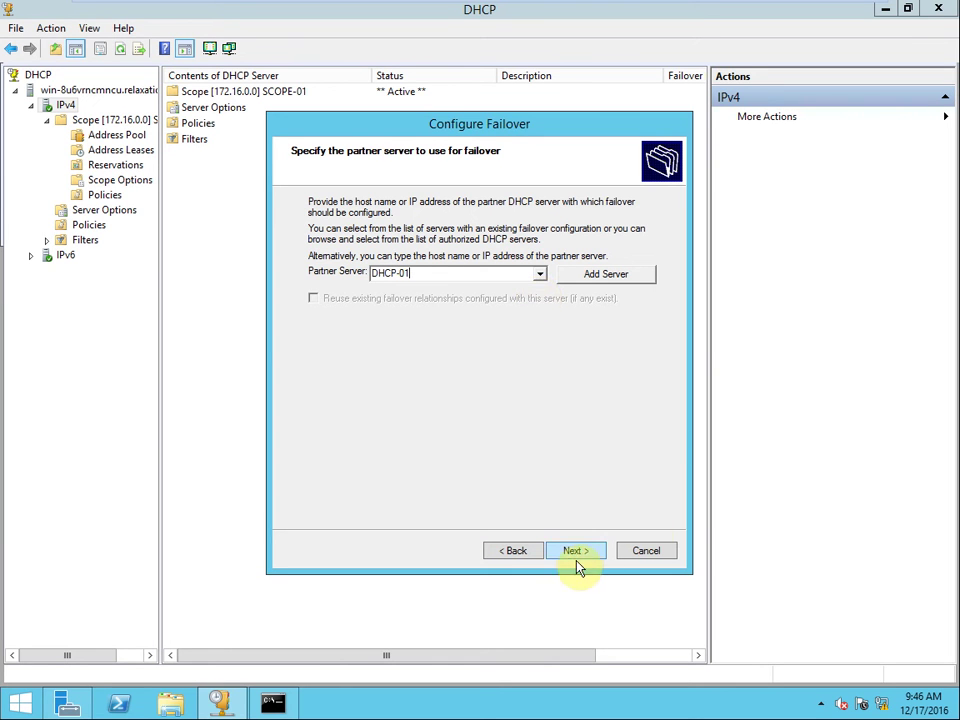
pyautogui.click(578, 560)
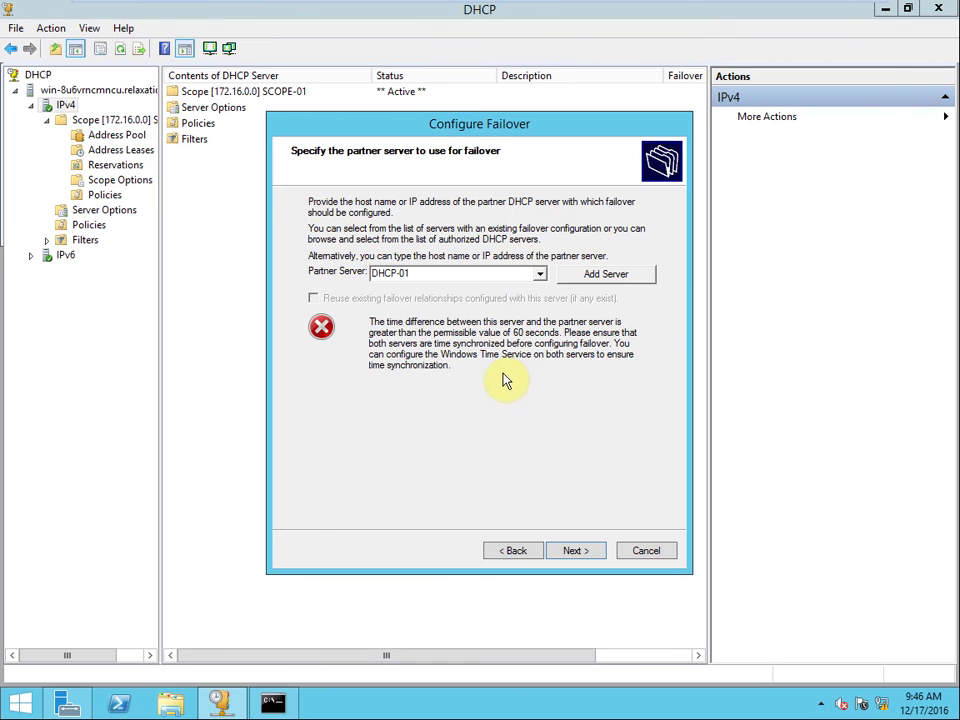
# - Browse for a partner server to add and check the computer name dhcp-01 in the RelaxationIT.com domain
pyautogui.click(592, 281)
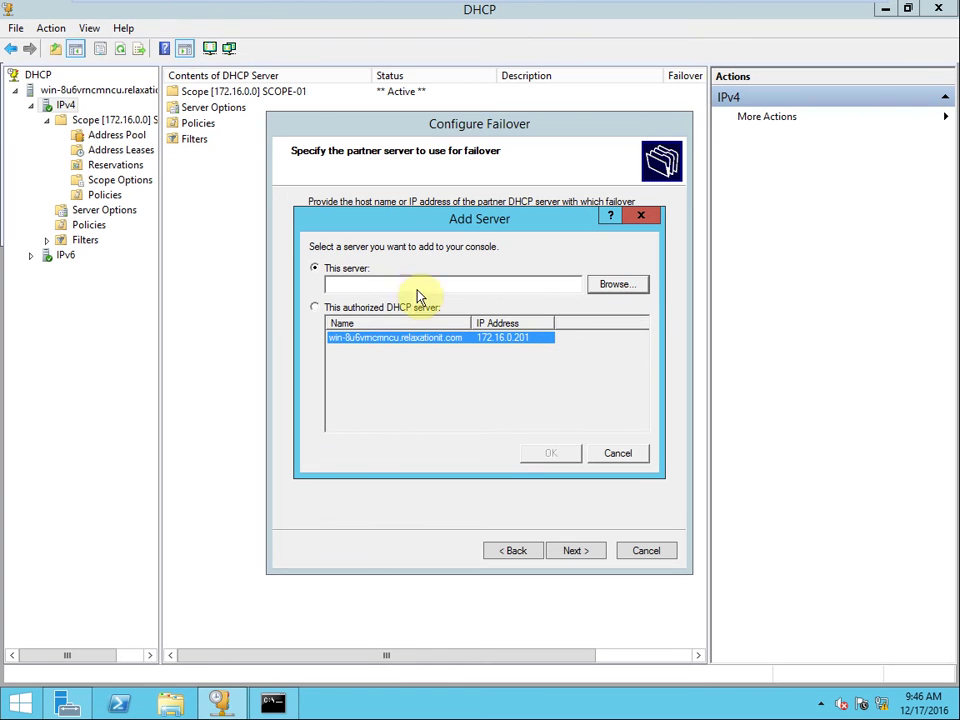
pyautogui.click(589, 289)
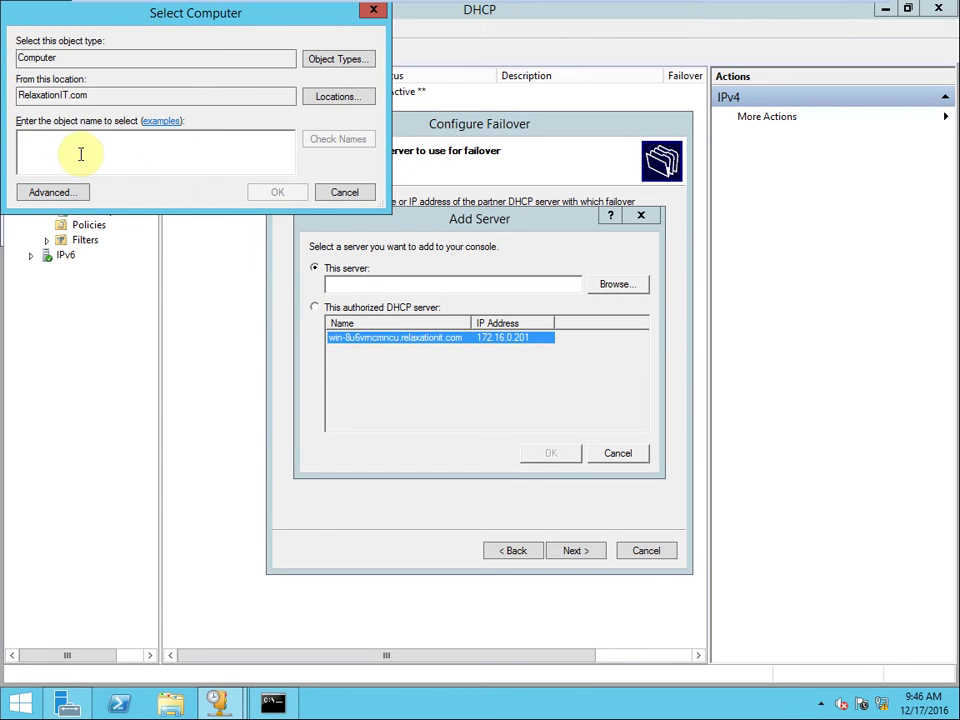
pyautogui.write('dhcp-')
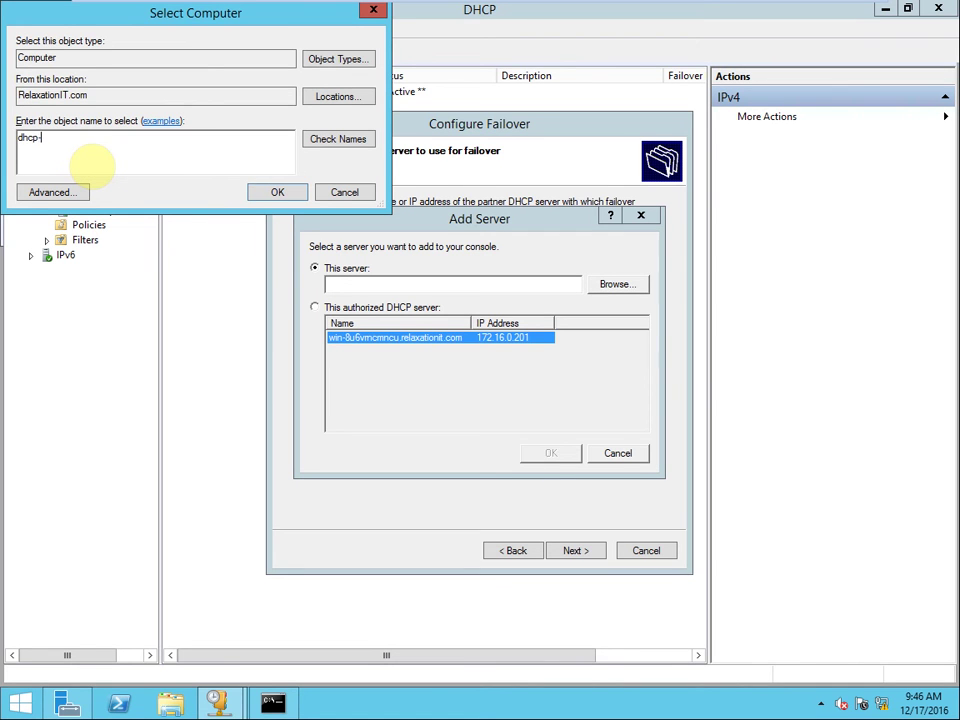
pyautogui.write('01')
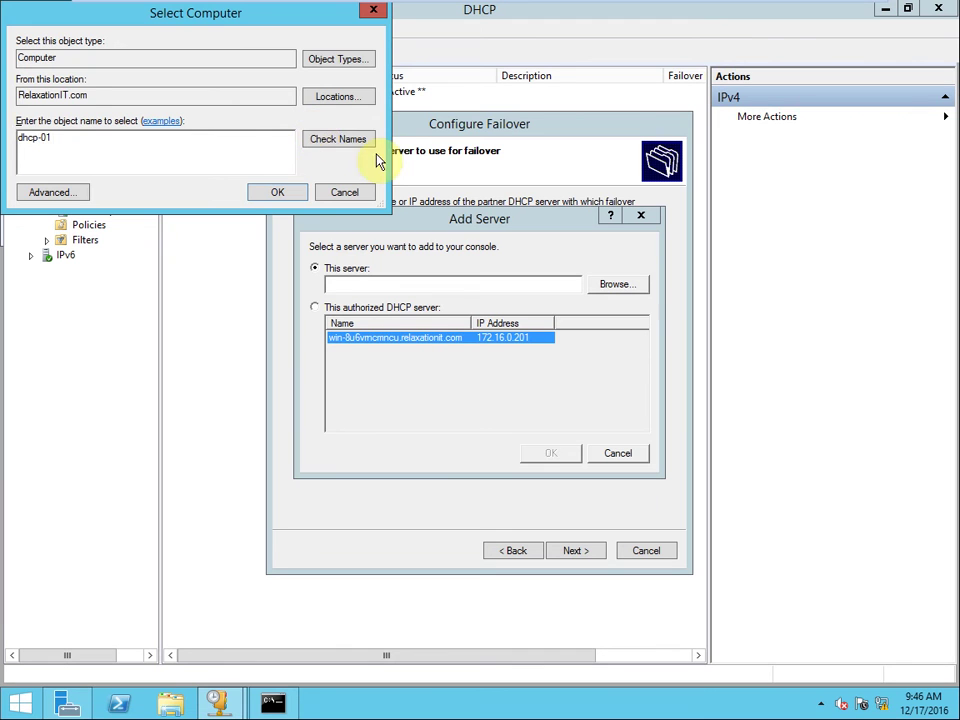
pyautogui.click(355, 139)
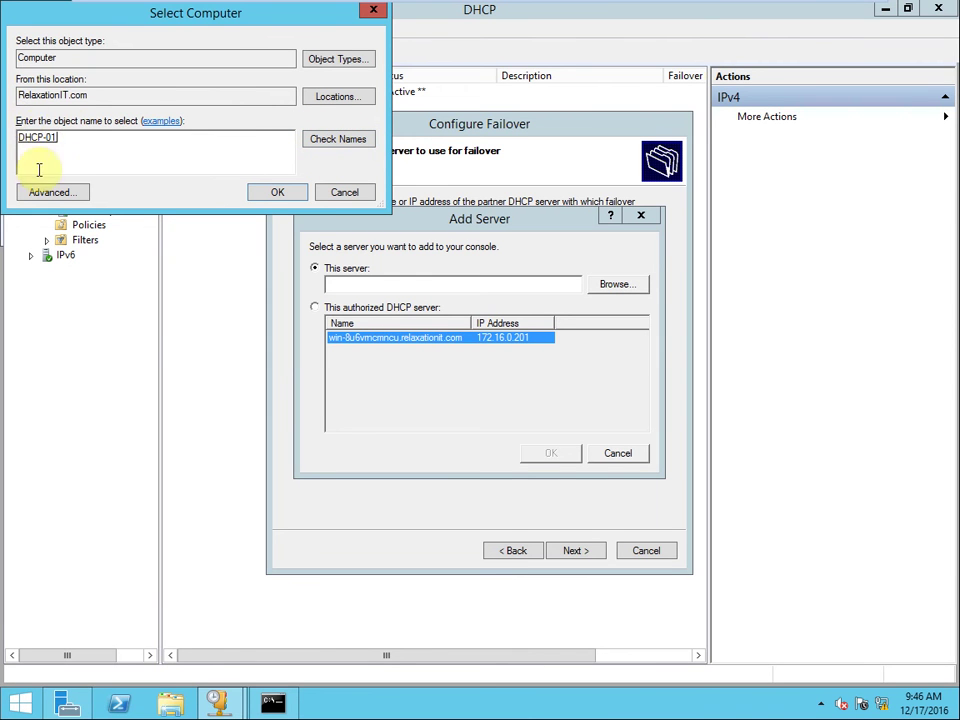
# - Mark the hostname in the Win2012-mb Command Prompt to verify it, and return to the Win2012-AD virtual machine
pyautogui.moveTo(414, 21)
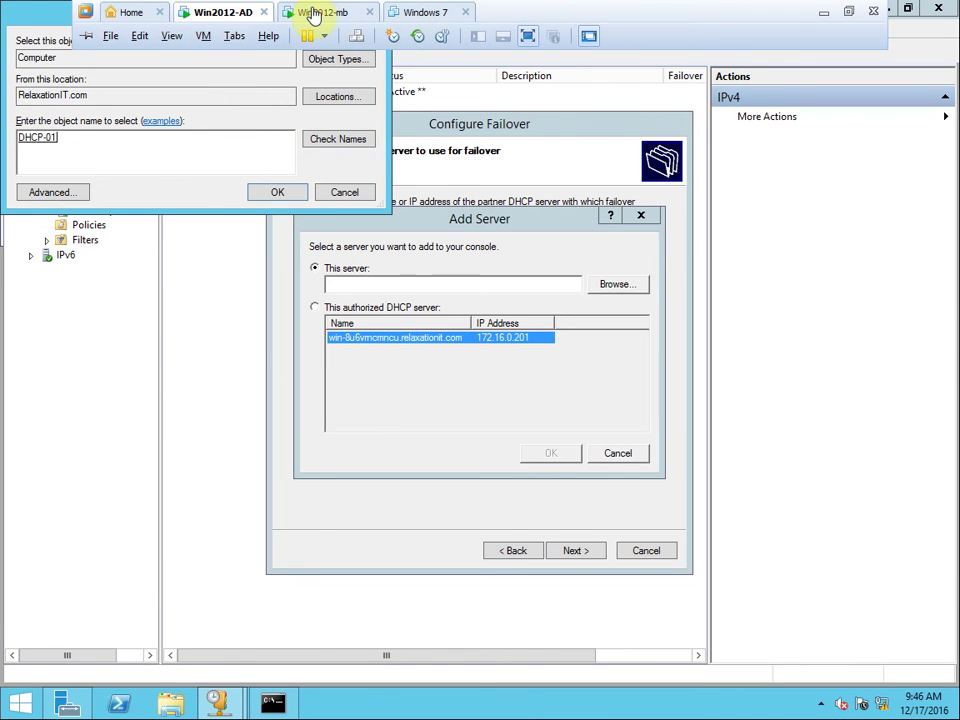
pyautogui.click(315, 12)
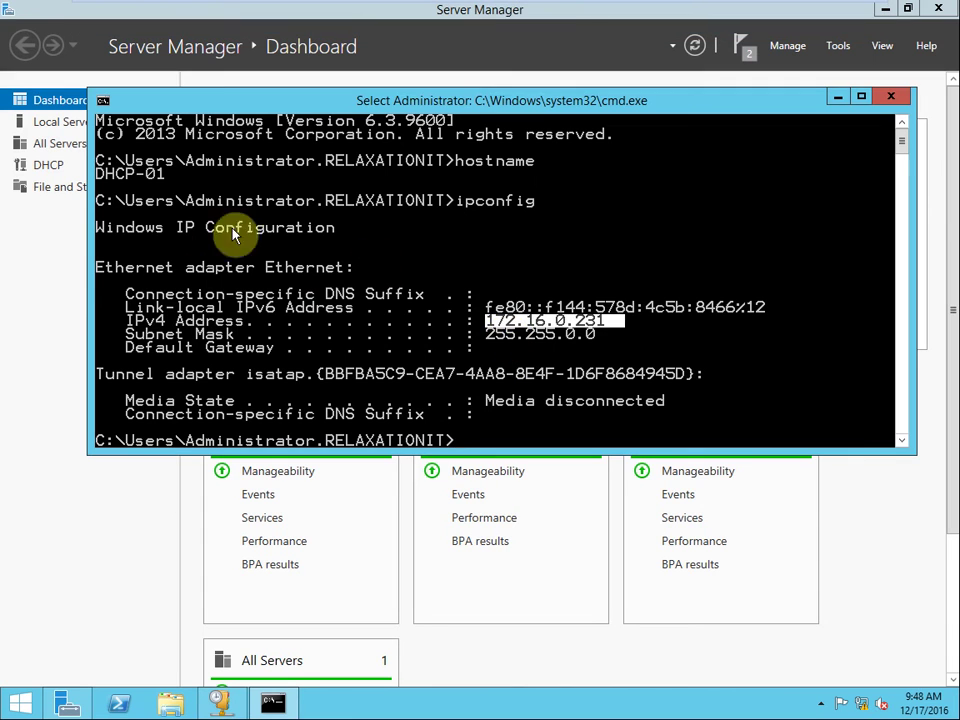
pyautogui.rightClick(181, 186)
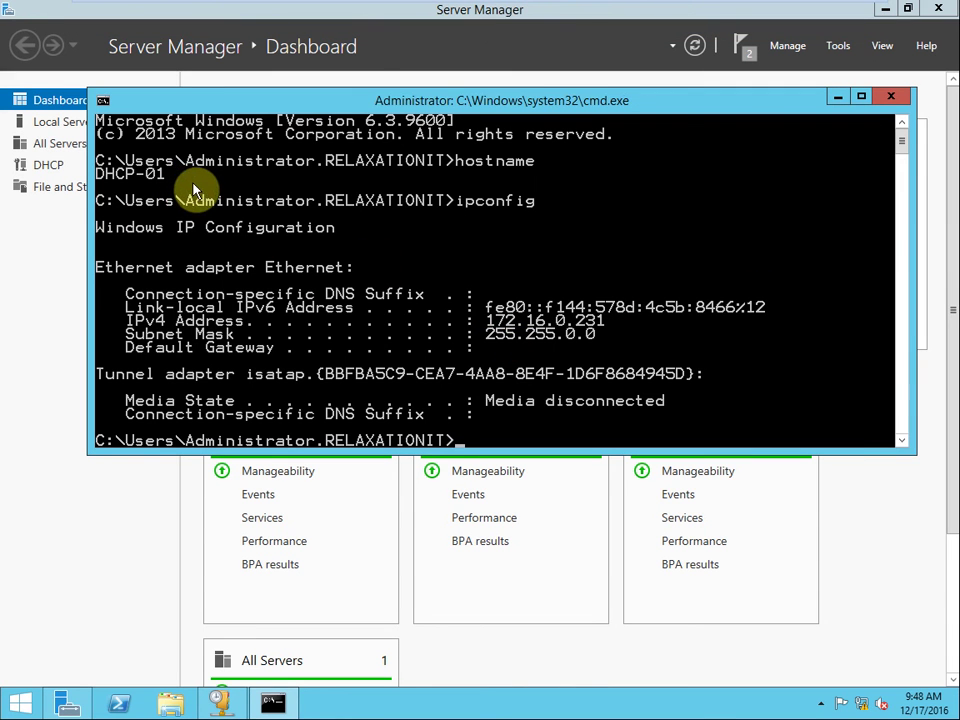
pyautogui.rightClick(195, 186)
pyautogui.click(210, 193)
pyautogui.moveTo(189, 180); pyautogui.dragTo(99, 180)
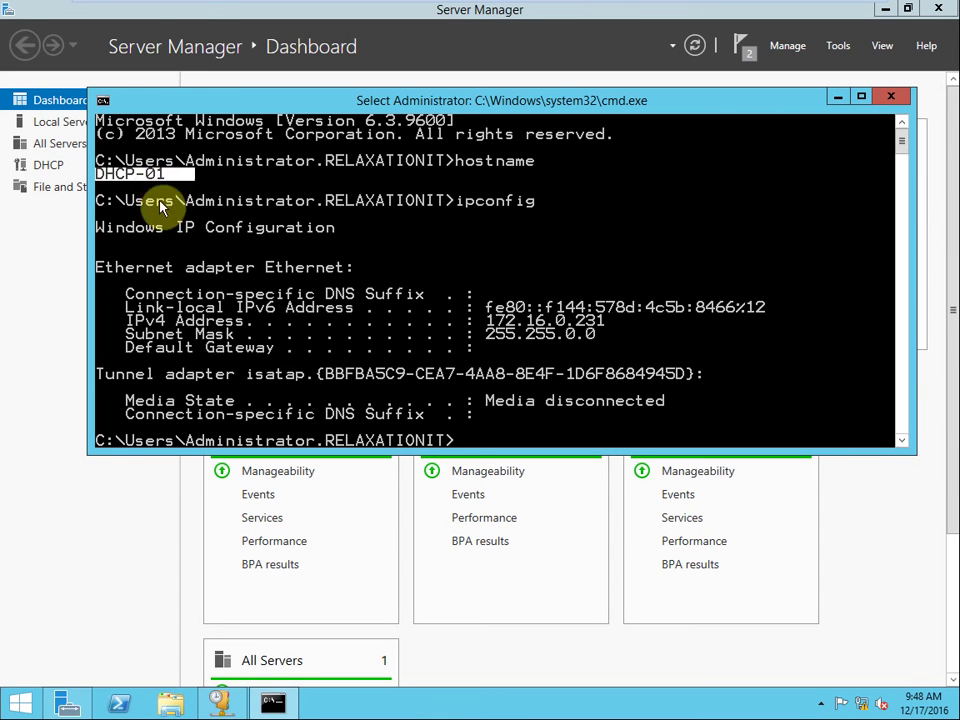
pyautogui.moveTo(141, 9)
pyautogui.click(230, 10)
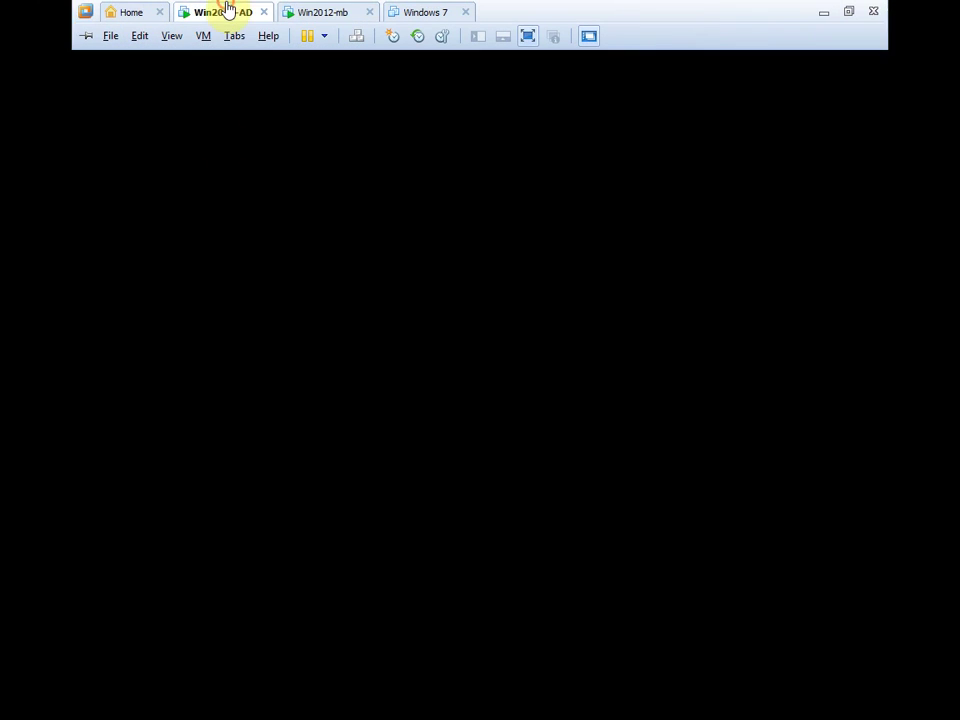
# - Add the checked DHCP-01 computer as the partner server and try to continue the failover wizard
pyautogui.click(279, 193)
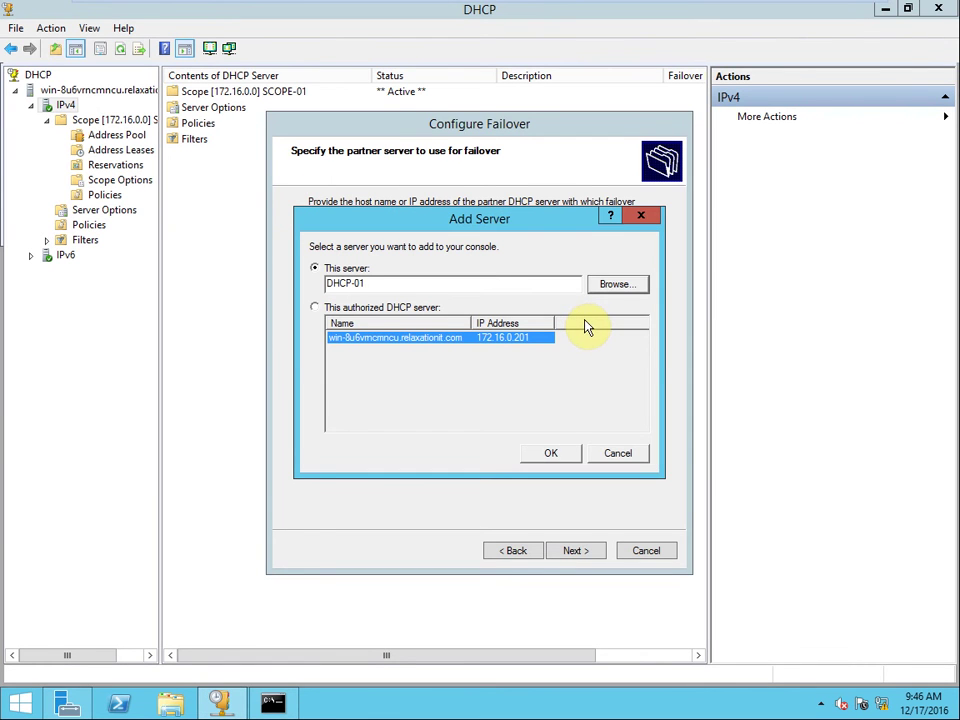
pyautogui.click(555, 452)
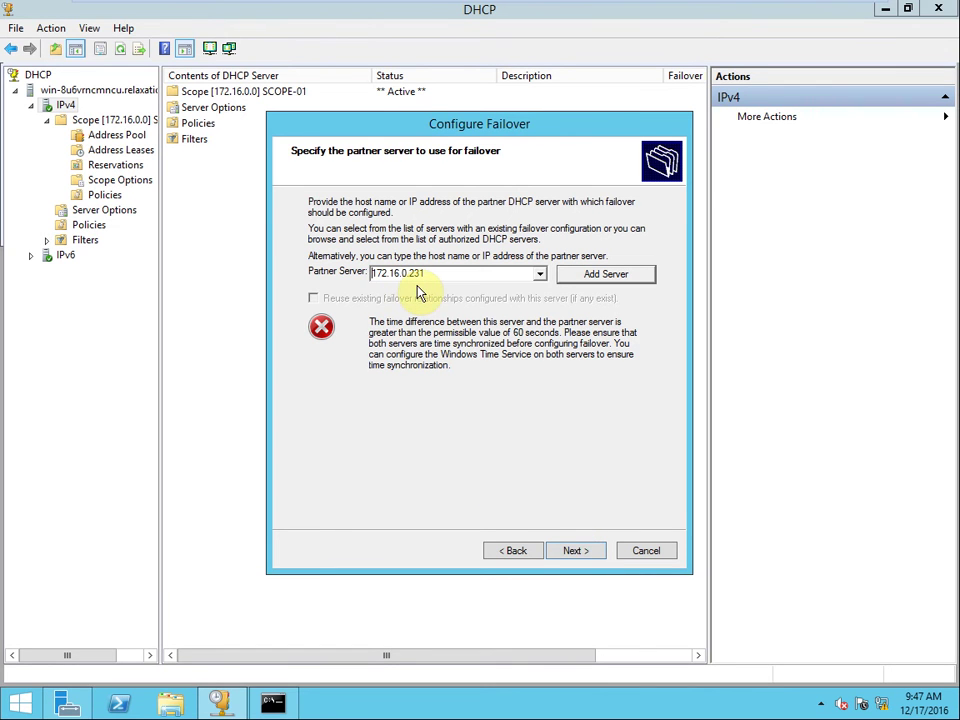
pyautogui.click(574, 553)
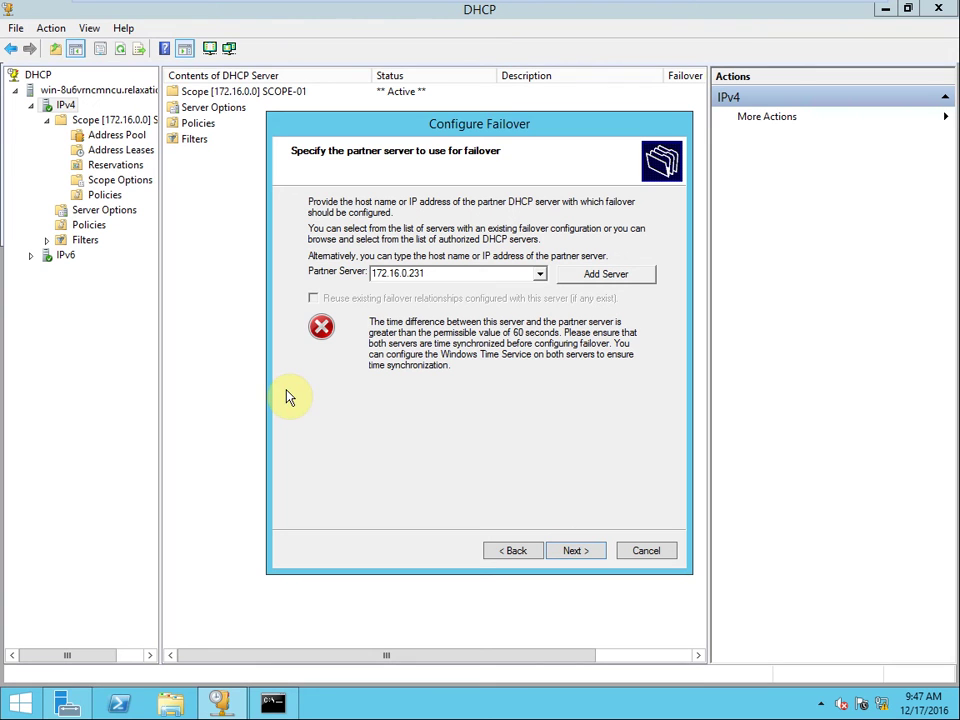
# - Return to the wizard's scope selection and retry continuing with 172.16.0.231 as the partner server
pyautogui.click(578, 552)
pyautogui.click(517, 551)
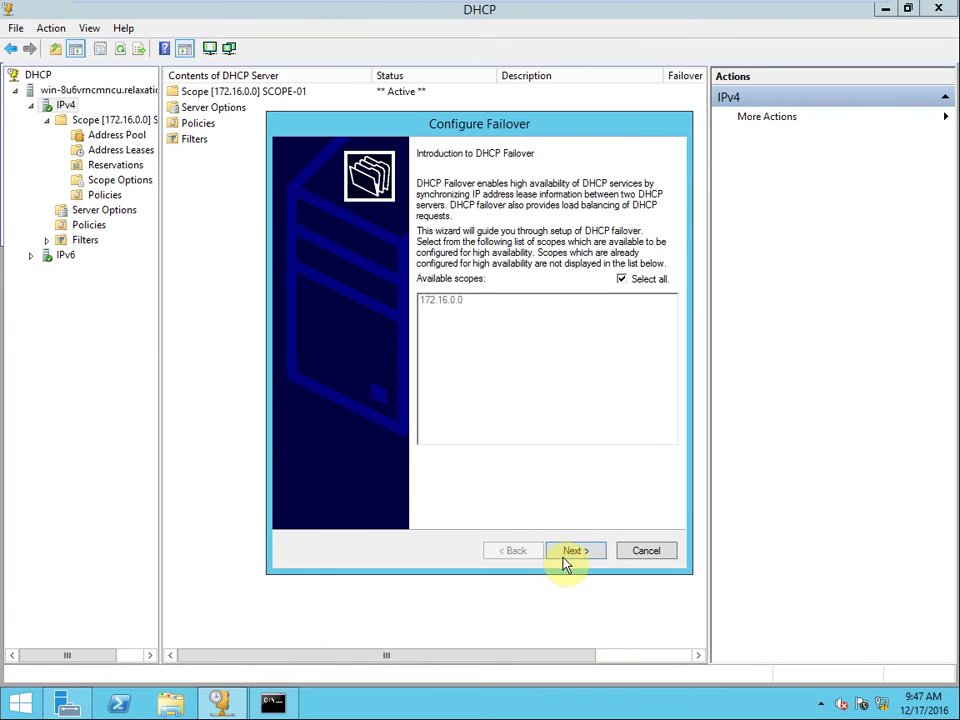
pyautogui.click(563, 561)
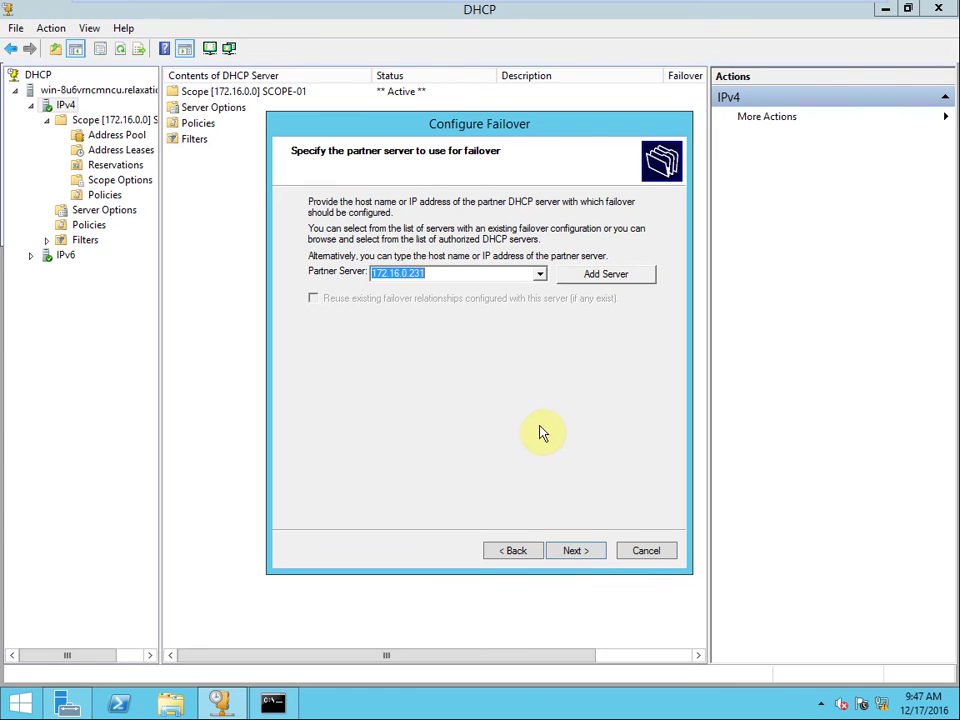
pyautogui.click(585, 556)
pyautogui.click(537, 556)
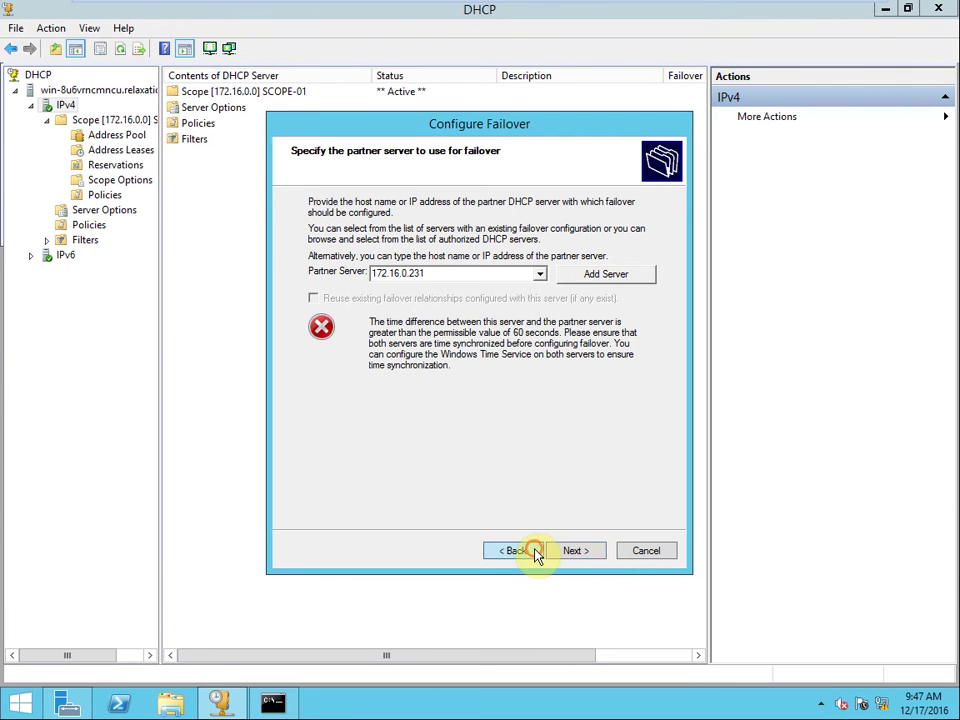
pyautogui.click(585, 553)
# - Add the authorized DHCP server win-8u6vrncmncu.relaxationit.com as the partner server and try to continue the wizard
pyautogui.click(541, 277)
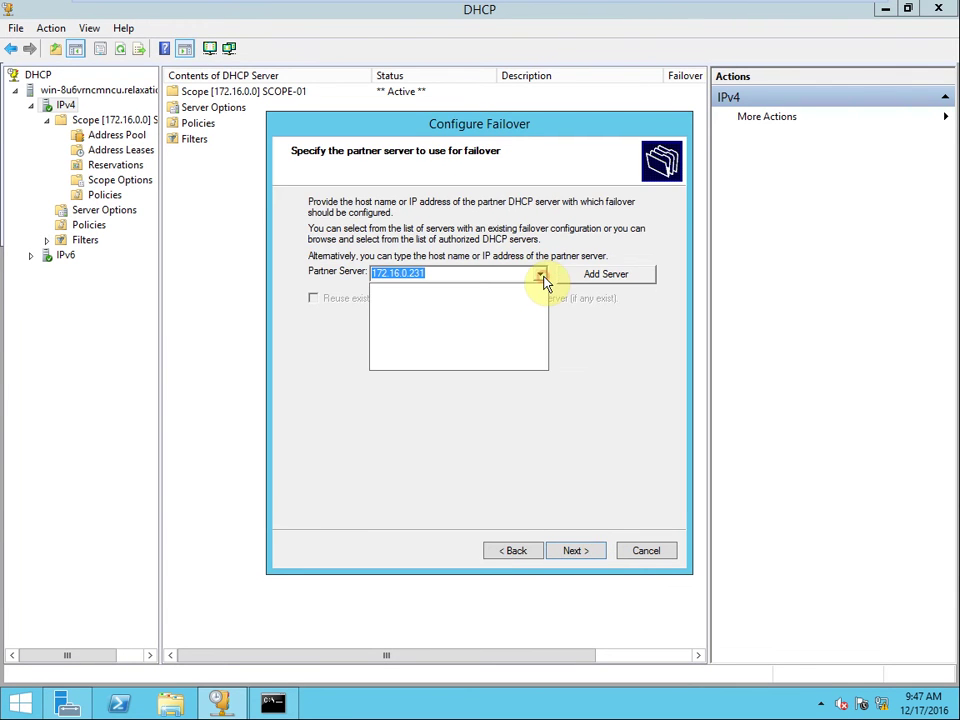
pyautogui.click(543, 276)
pyautogui.click(598, 272)
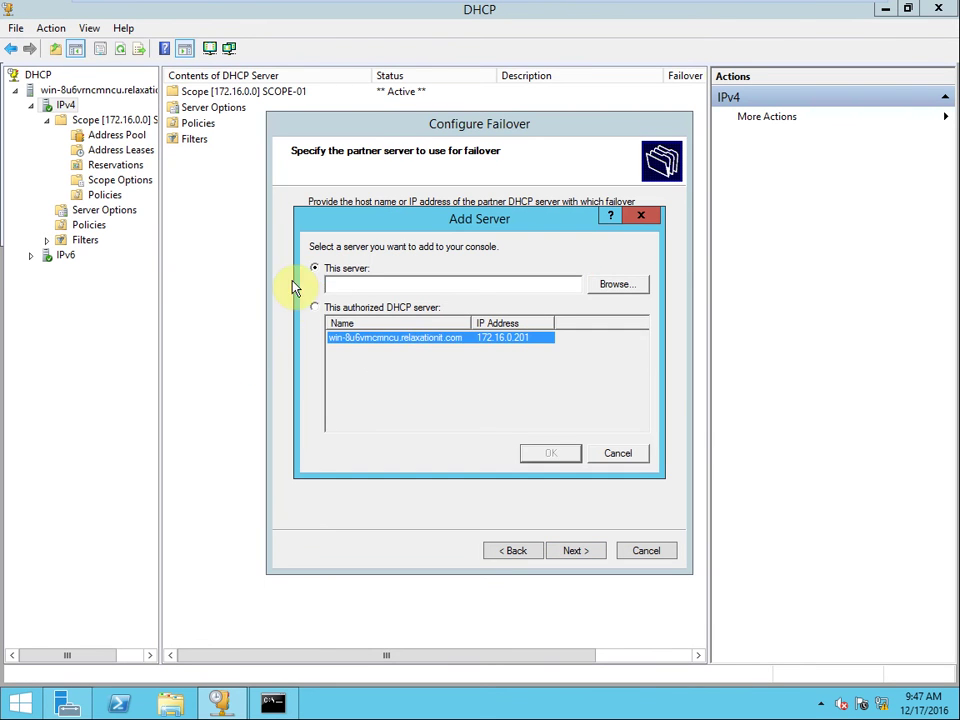
pyautogui.click(317, 309)
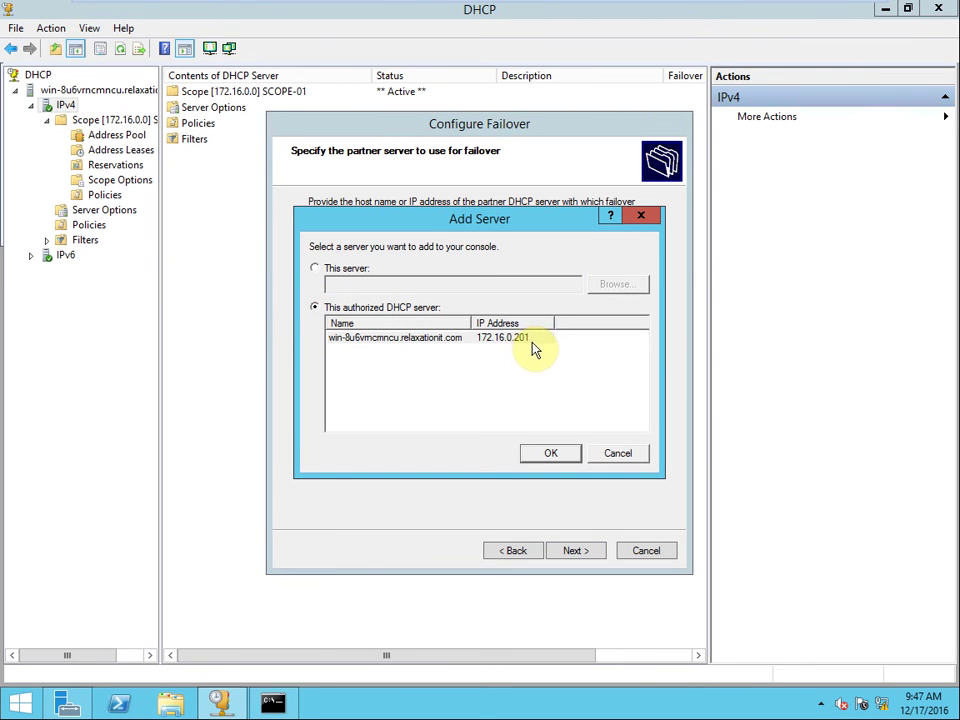
pyautogui.click(350, 340)
pyautogui.click(553, 460)
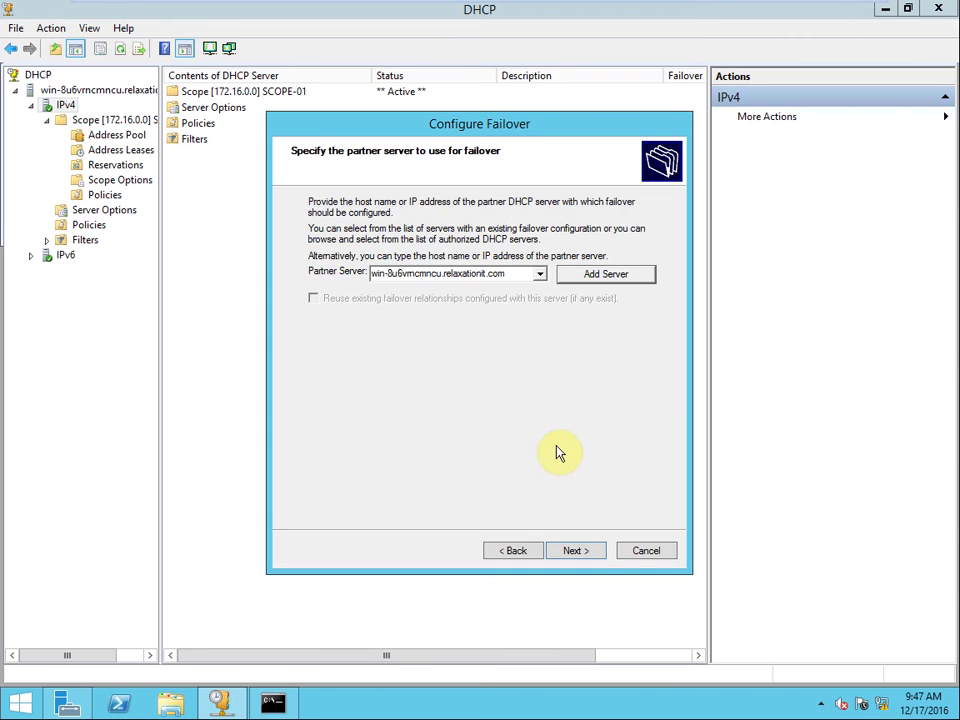
pyautogui.click(593, 560)
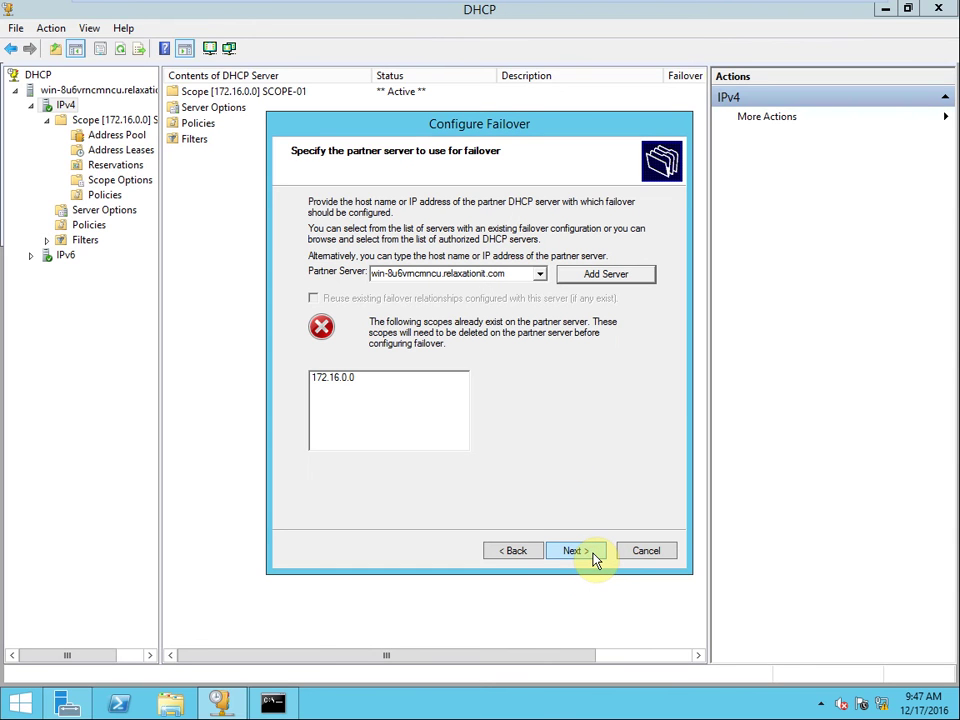
# - Select the listed 172.16.0.0 scope, go back to the wizard's introduction and reopen the partner server page
pyautogui.click(374, 378)
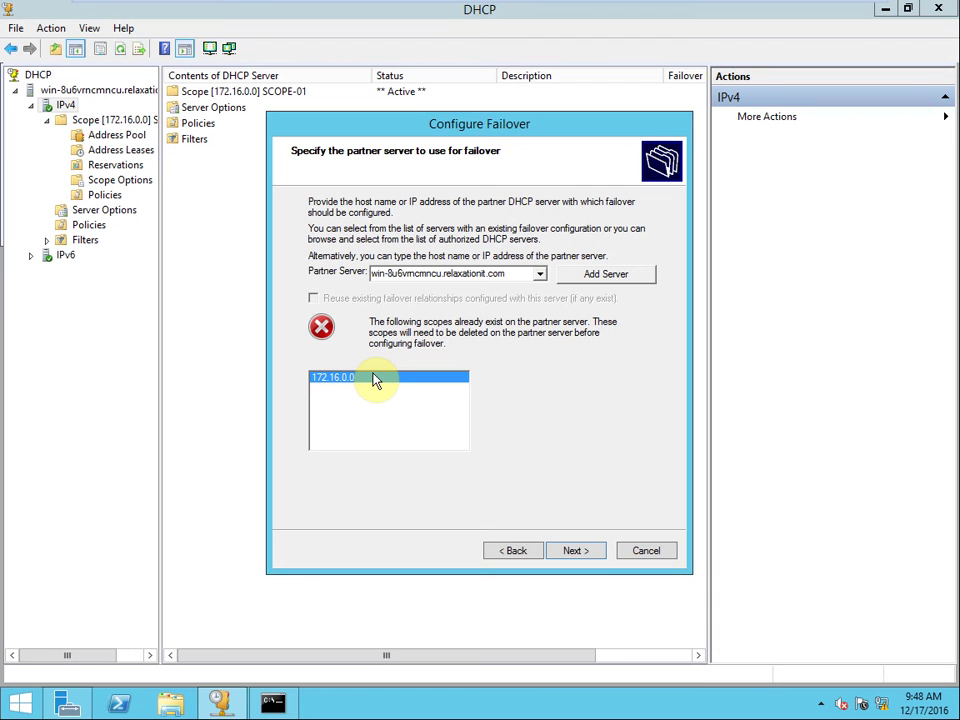
pyautogui.click(516, 553)
pyautogui.click(589, 558)
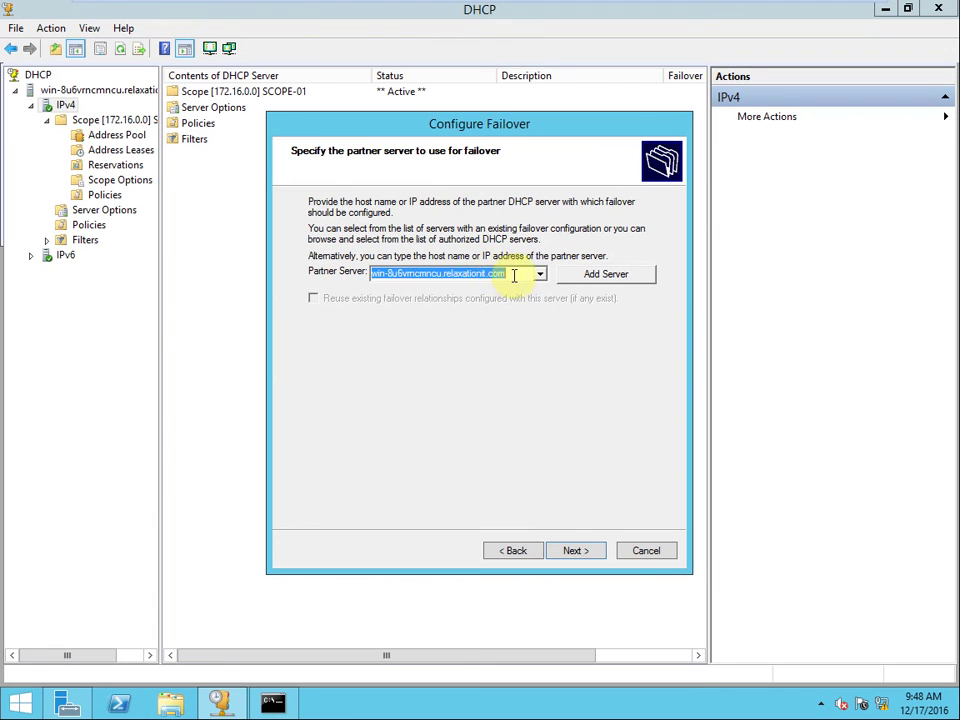
# - Replace the partner server with 172.16.0.231 and try to continue the failover wizard
pyautogui.moveTo(505, 273); pyautogui.dragTo(376, 277)
pyautogui.press('BackSpace')
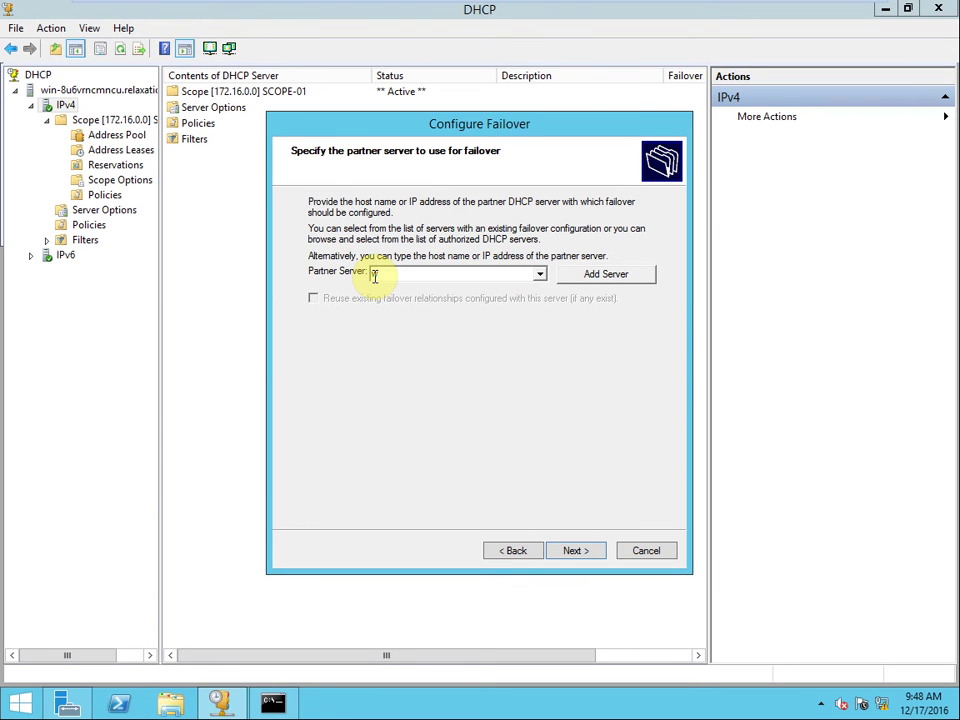
pyautogui.write('172.16.0.231')
pyautogui.click(586, 552)
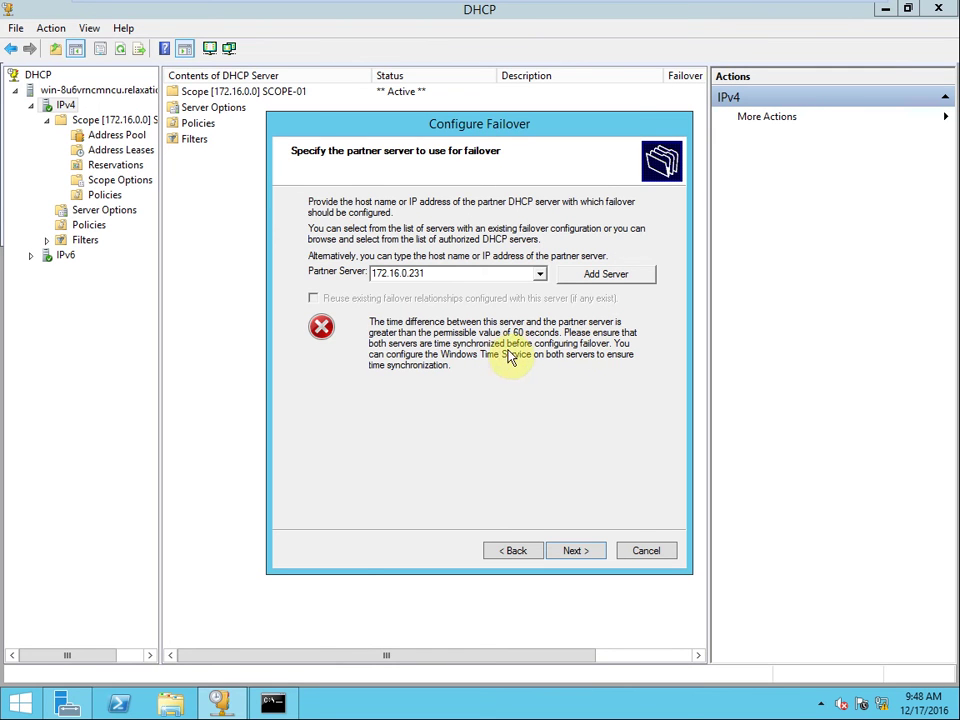
# - Add 172.16.0.231 as the partner server through the Add Server dialog
pyautogui.click(604, 276)
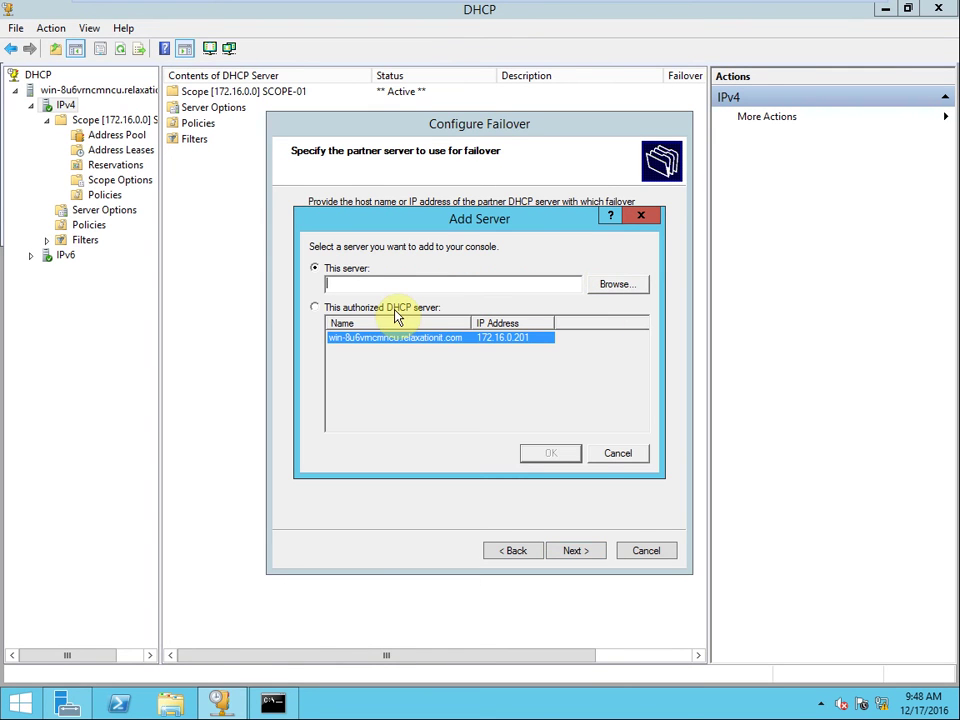
pyautogui.write('172.16.0.231')
pyautogui.click(553, 453)
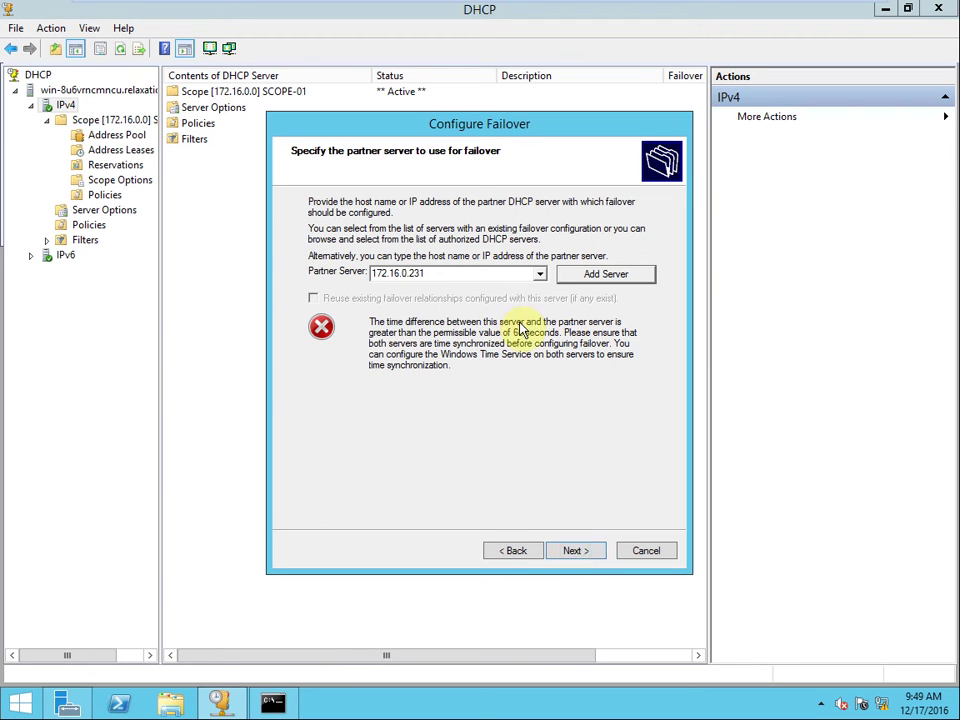
pyautogui.click(540, 276)
pyautogui.click(540, 276)
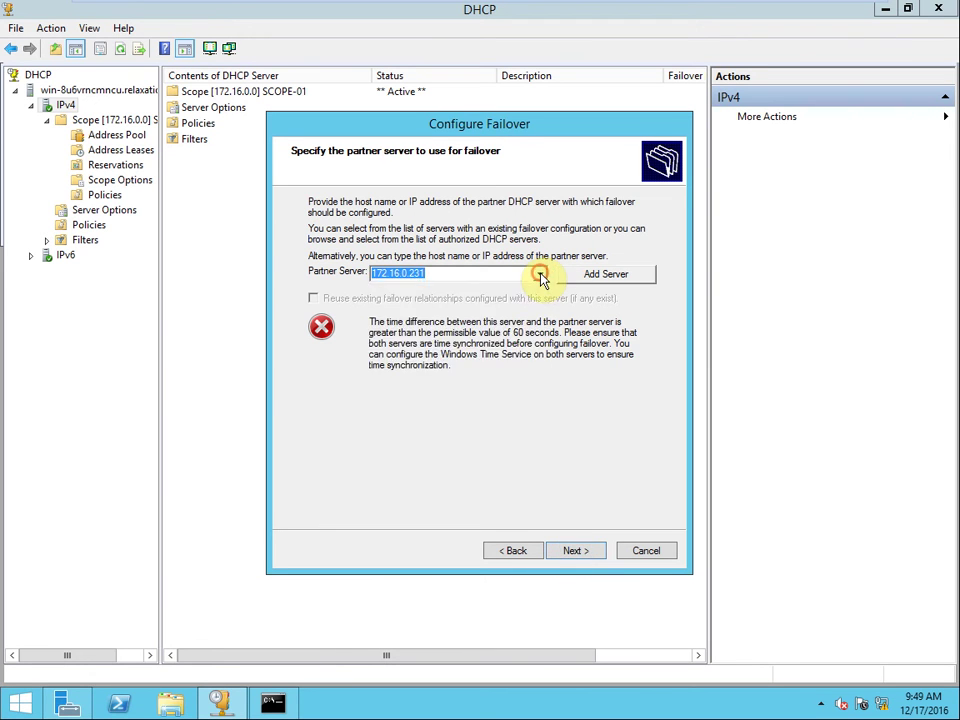
pyautogui.click(606, 274)
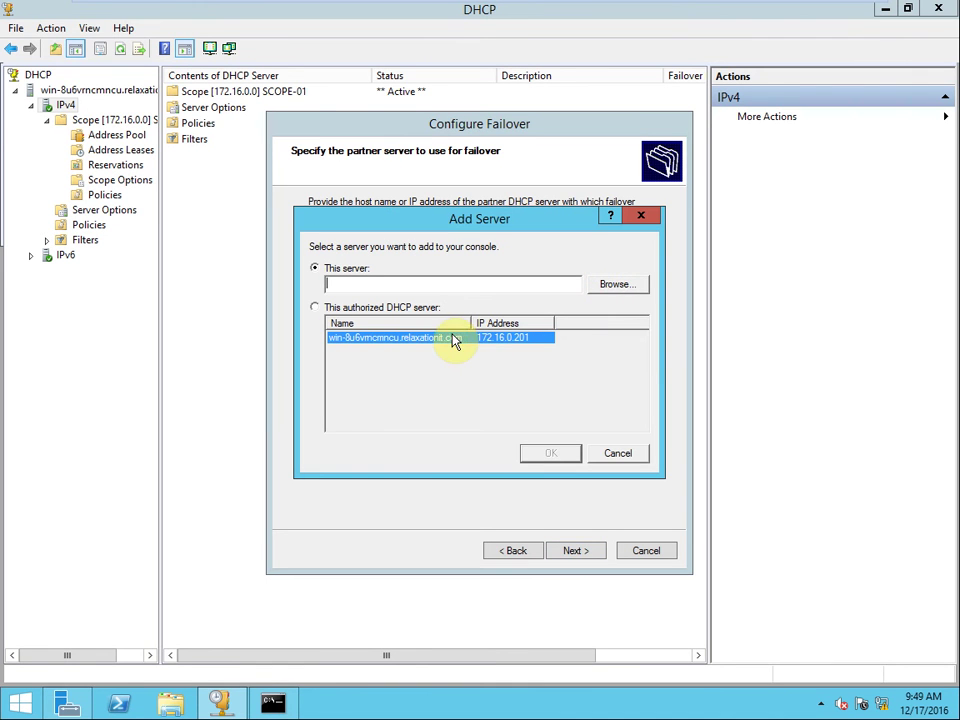
pyautogui.click(636, 286)
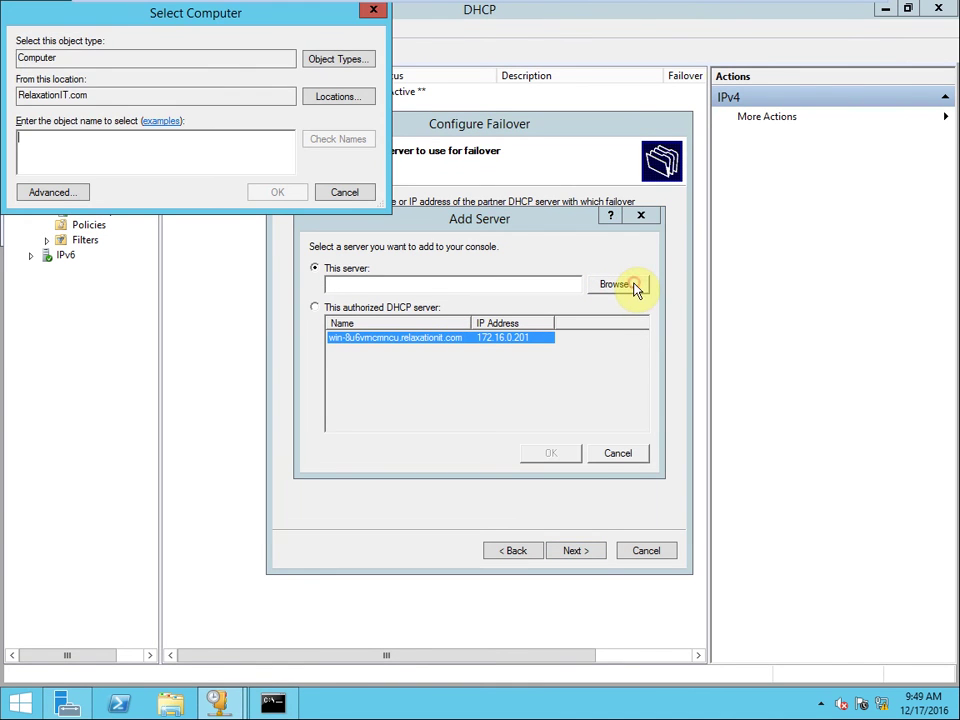
pyautogui.click(373, 14)
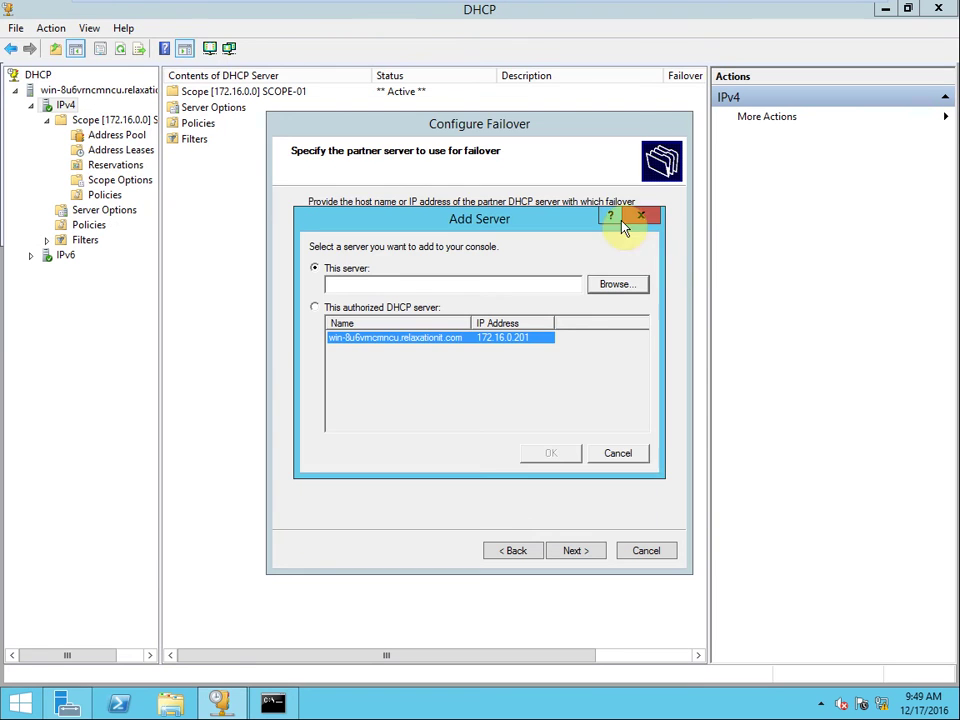
pyautogui.click(641, 215)
# - Set the Win2012-AD virtual machine's network adapter to Bridged and apply the settings
pyautogui.moveTo(120, 10)
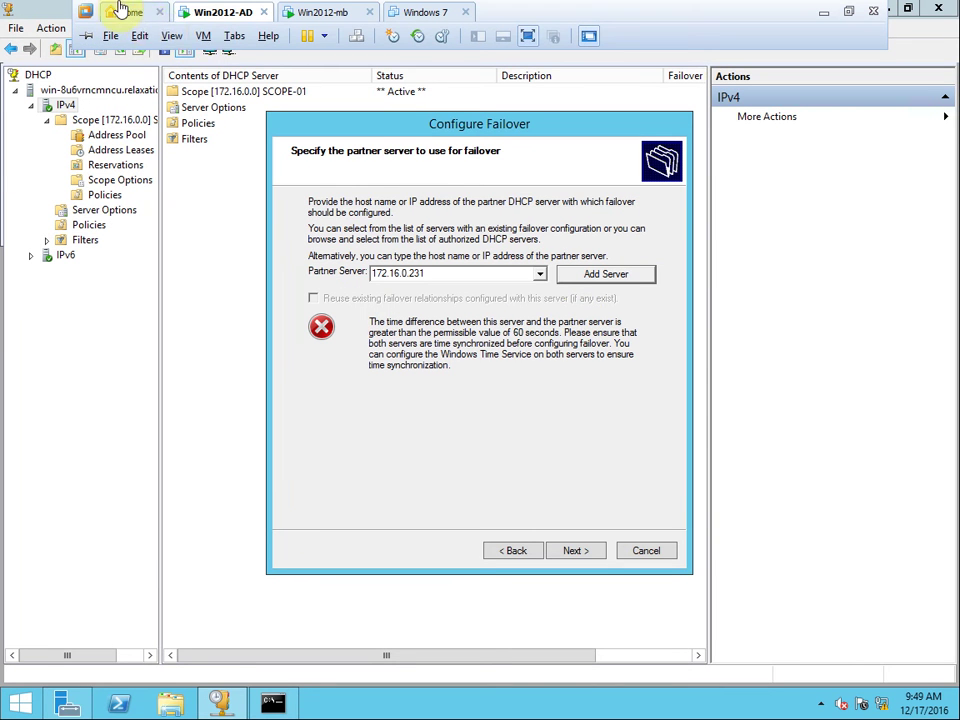
pyautogui.click(205, 35)
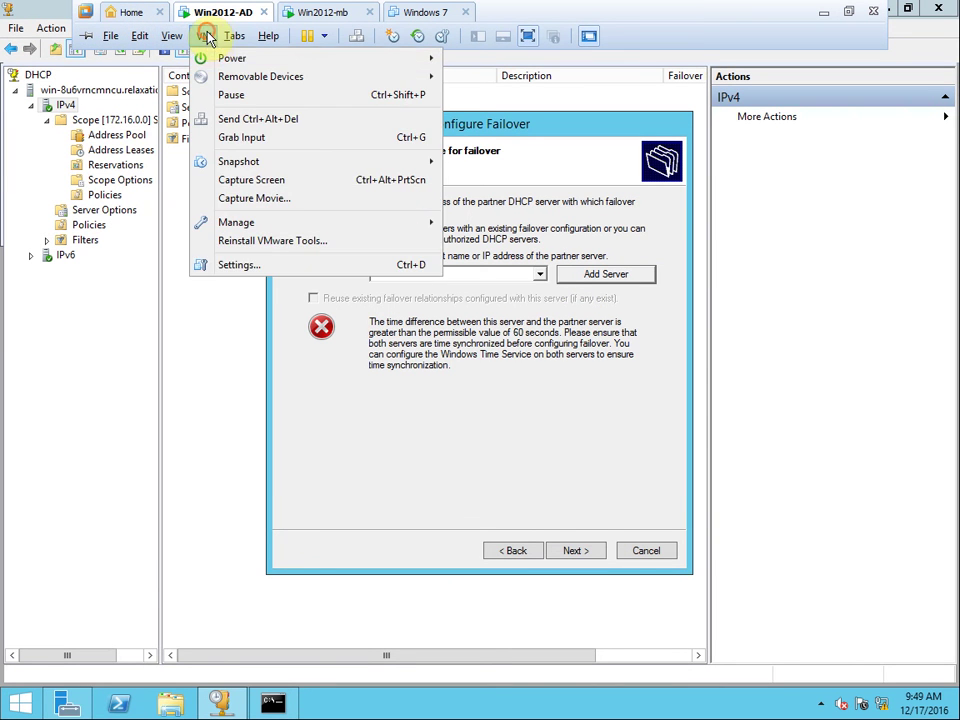
pyautogui.click(238, 265)
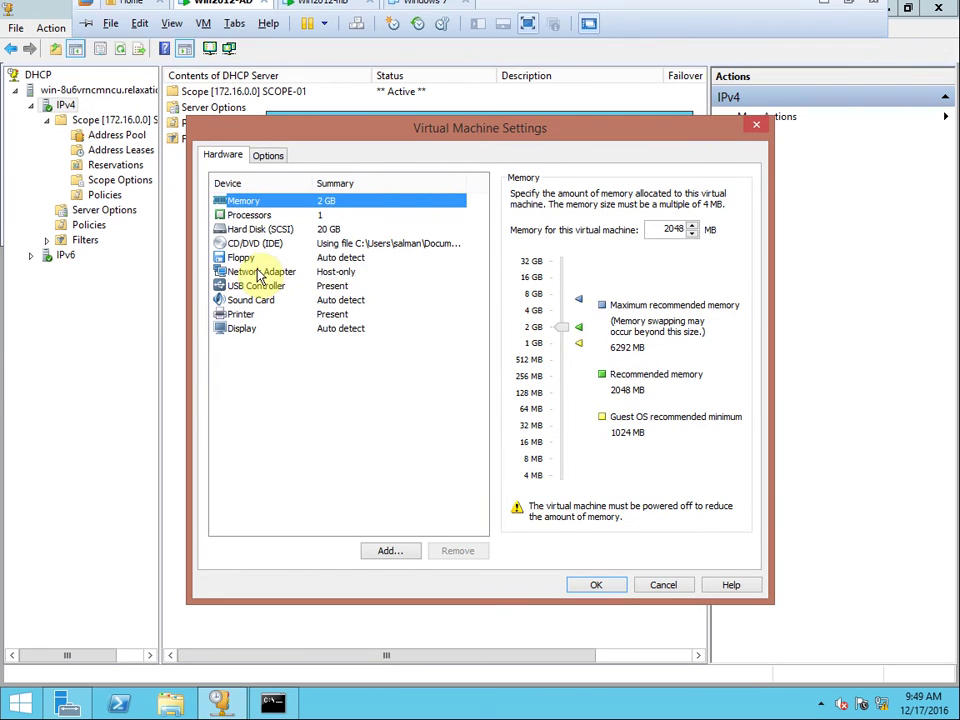
pyautogui.click(258, 271)
pyautogui.click(514, 255)
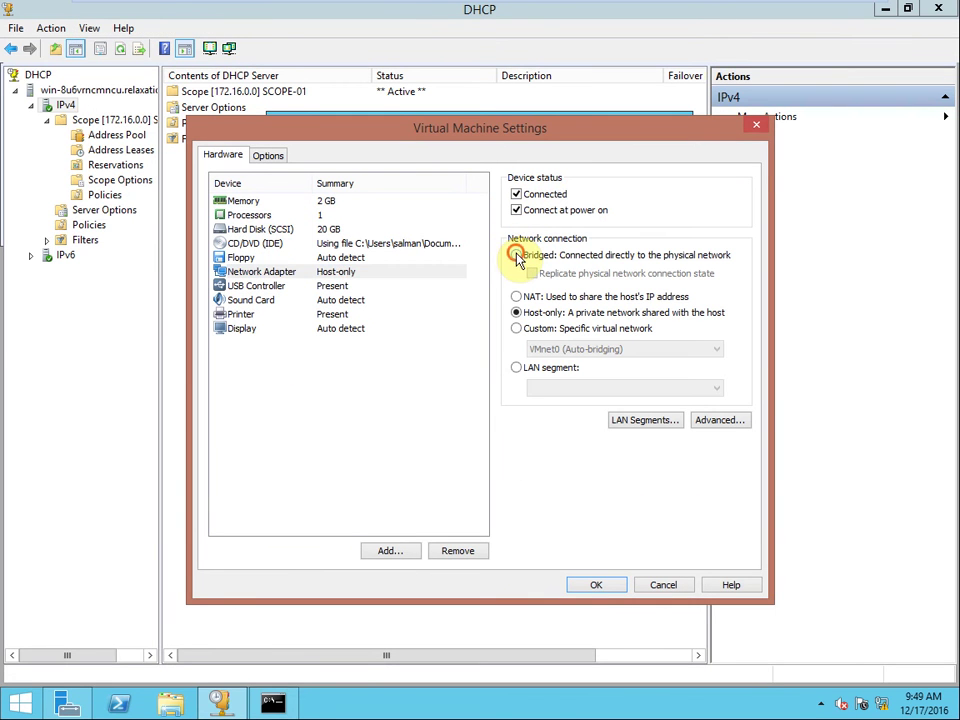
pyautogui.click(590, 584)
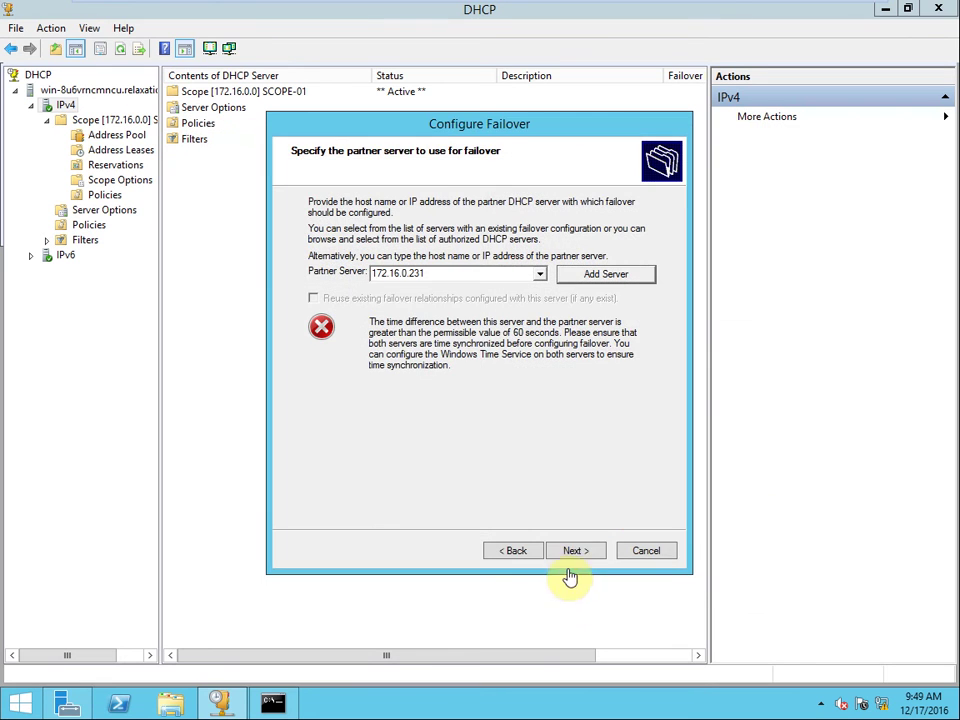
# - Switch to the Win2012-mb virtual machine, set its network adapter to Bridged and apply the settings
pyautogui.moveTo(285, 12)
pyautogui.click(328, 12)
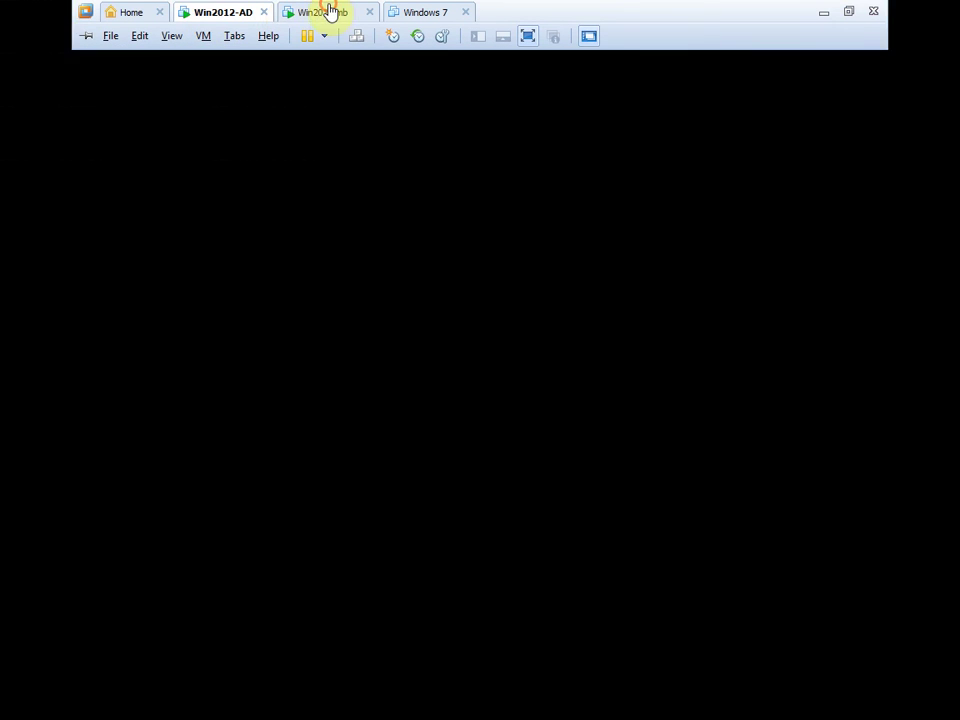
pyautogui.click(205, 36)
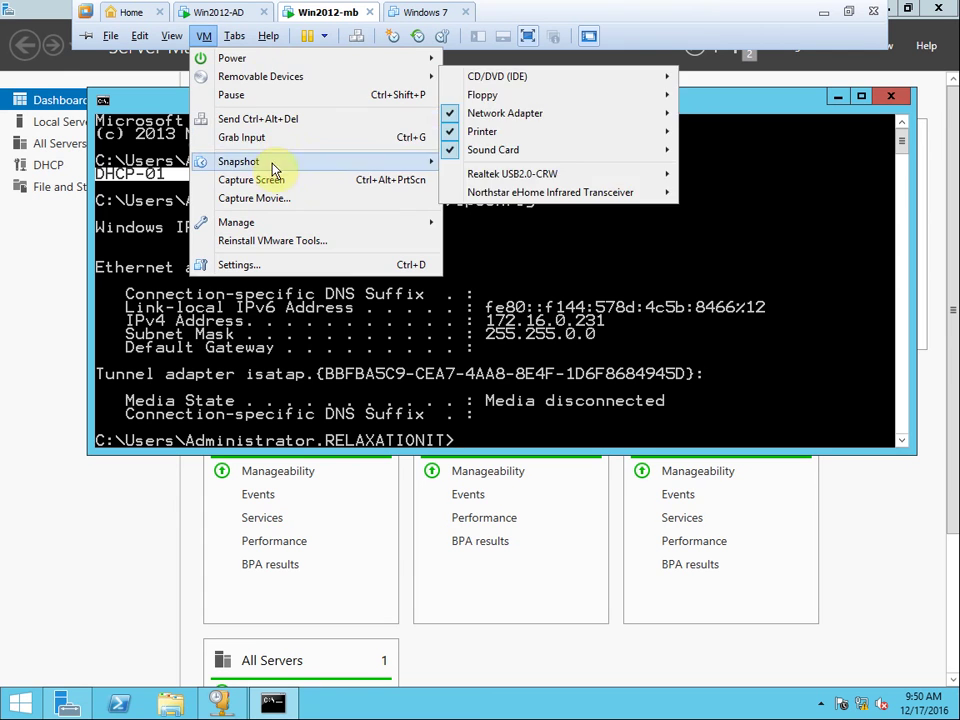
pyautogui.click(268, 263)
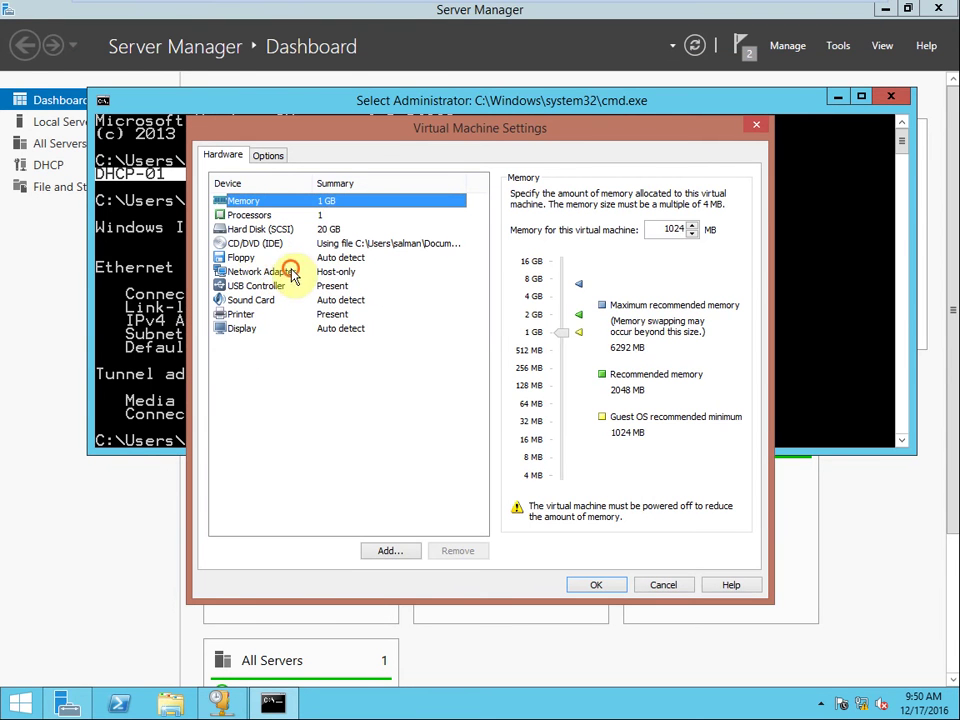
pyautogui.click(272, 272)
pyautogui.click(535, 256)
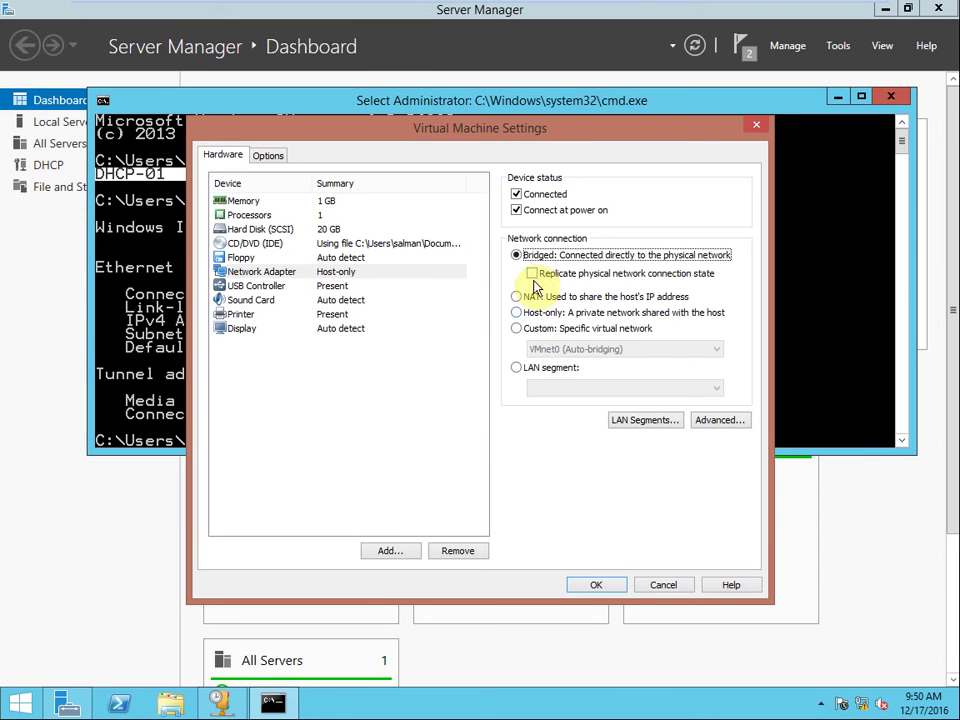
pyautogui.click(596, 585)
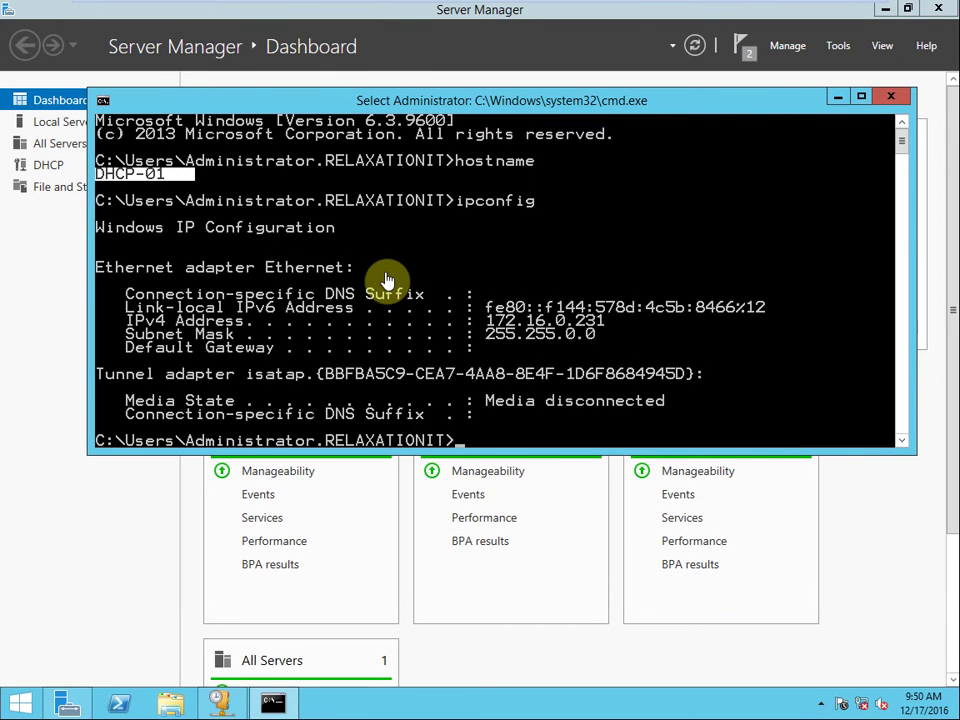
pyautogui.moveTo(150, 11)
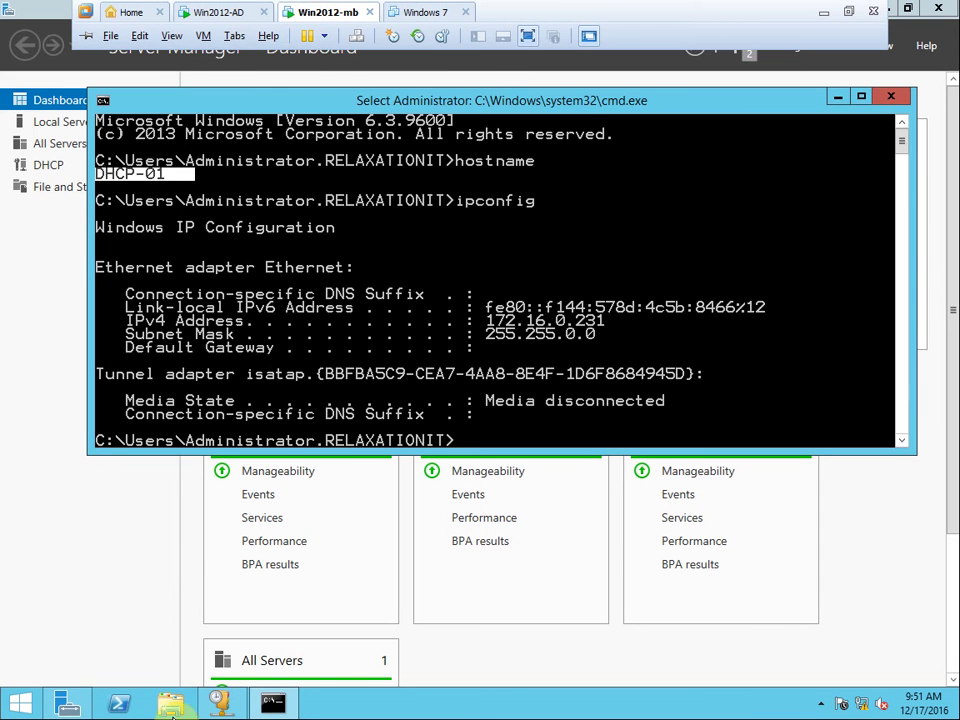
pyautogui.click(222, 706)
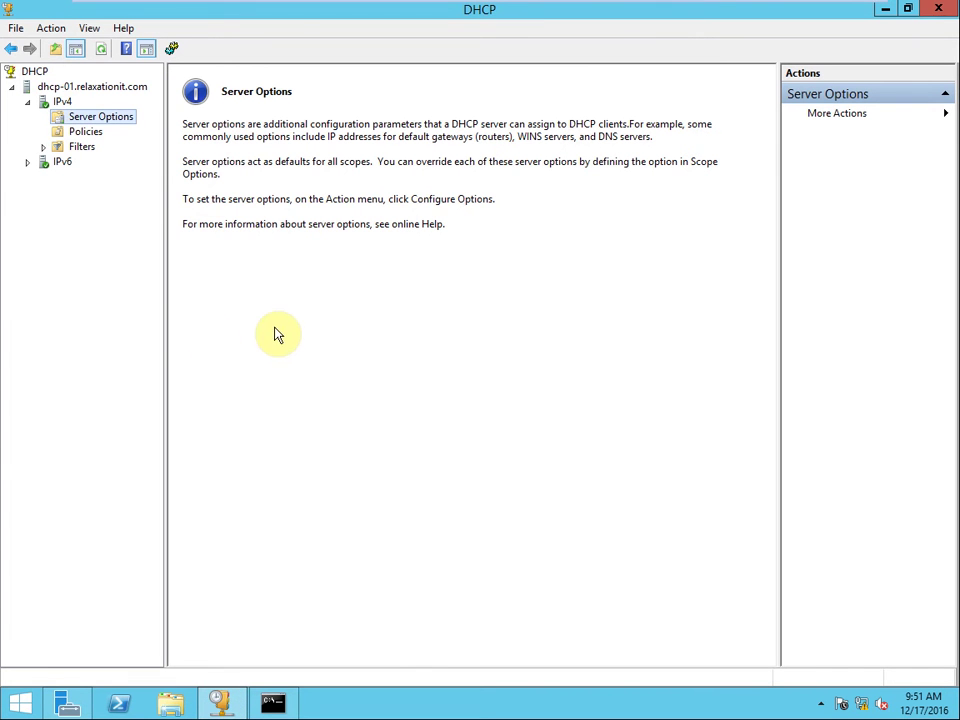
pyautogui.rightClick(67, 98)
pyautogui.click(145, 170)
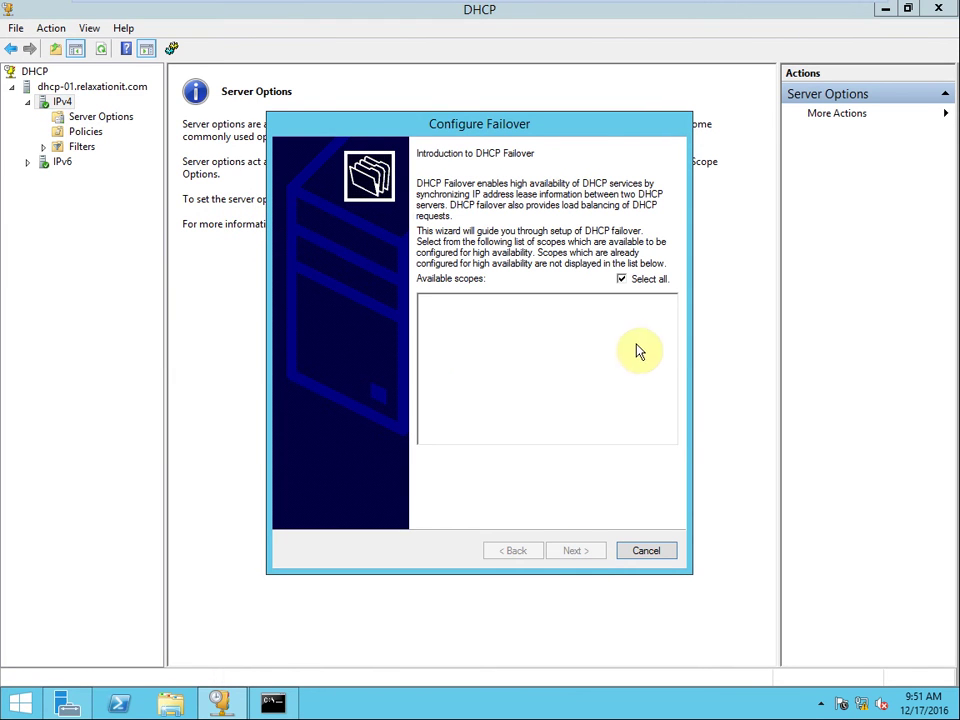
pyautogui.click(656, 554)
# - Switch to Win2012-AD, retry the failover wizard, then reselect all available scopes and reopen the partner server page
pyautogui.click(255, 14)
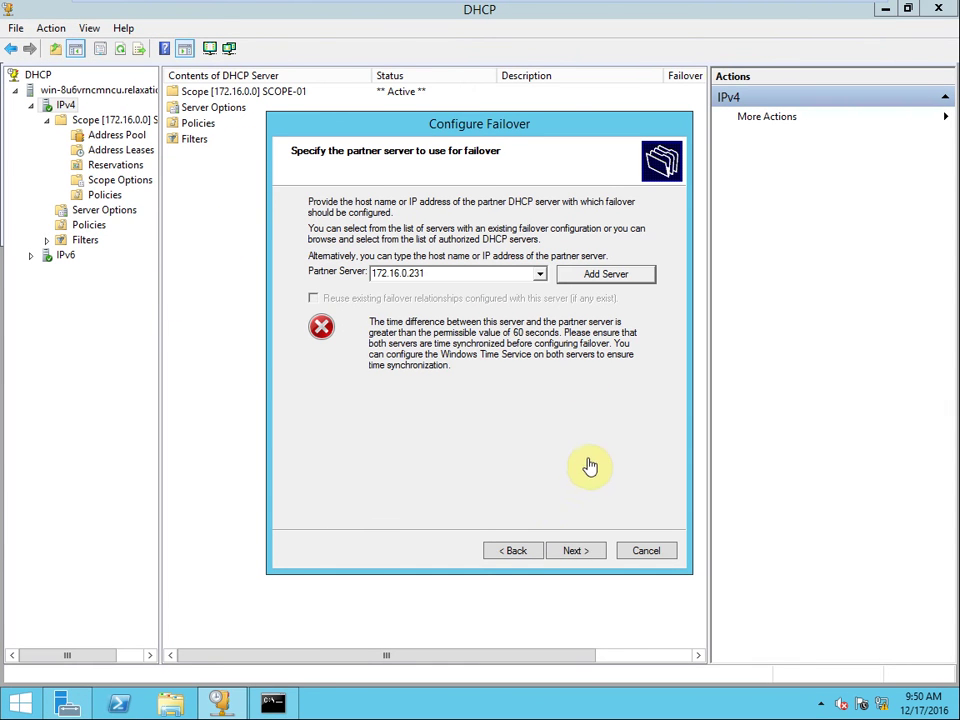
pyautogui.click(580, 553)
pyautogui.click(521, 553)
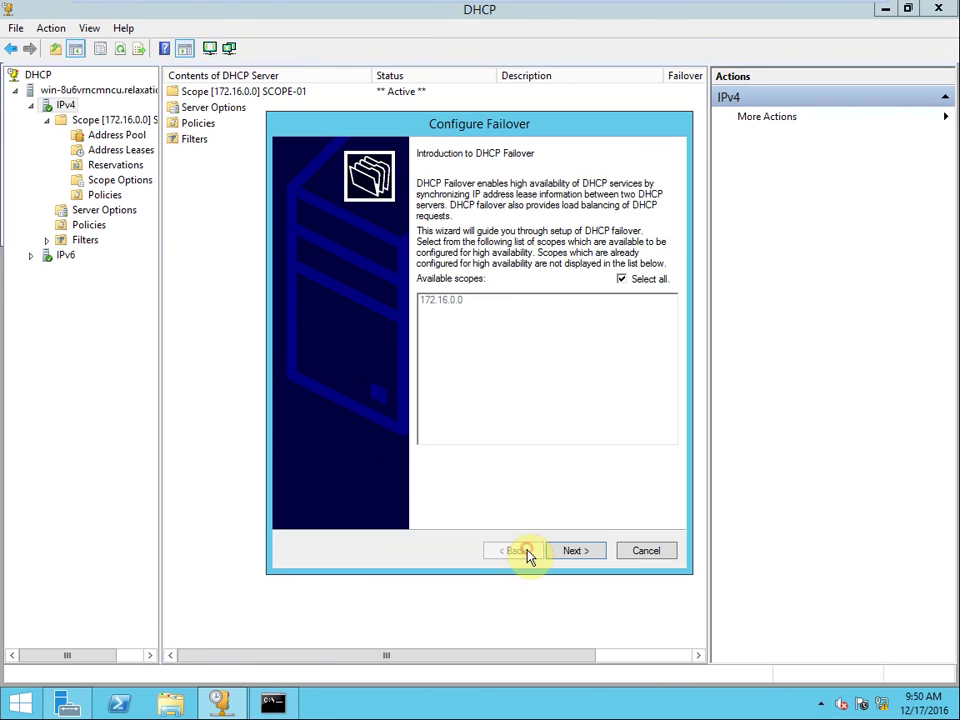
pyautogui.click(622, 280)
pyautogui.click(470, 302)
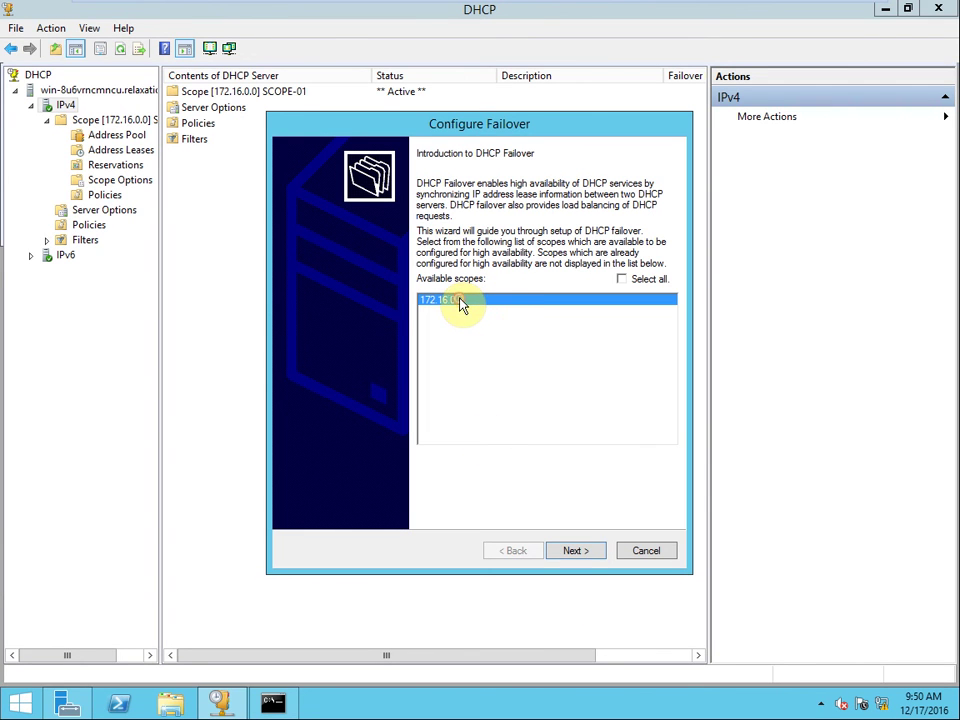
pyautogui.click(623, 281)
pyautogui.click(575, 552)
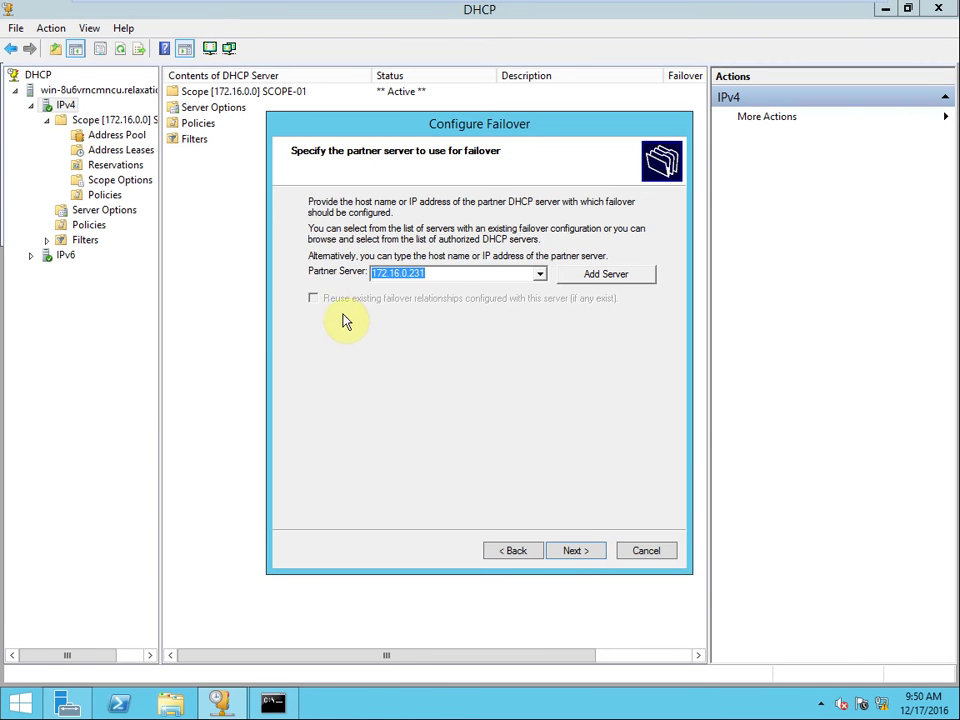
# - Find the DHCP-01 computer in RelaxationIT.com through an advanced search and add it as the partner server
pyautogui.click(604, 274)
pyautogui.click(614, 283)
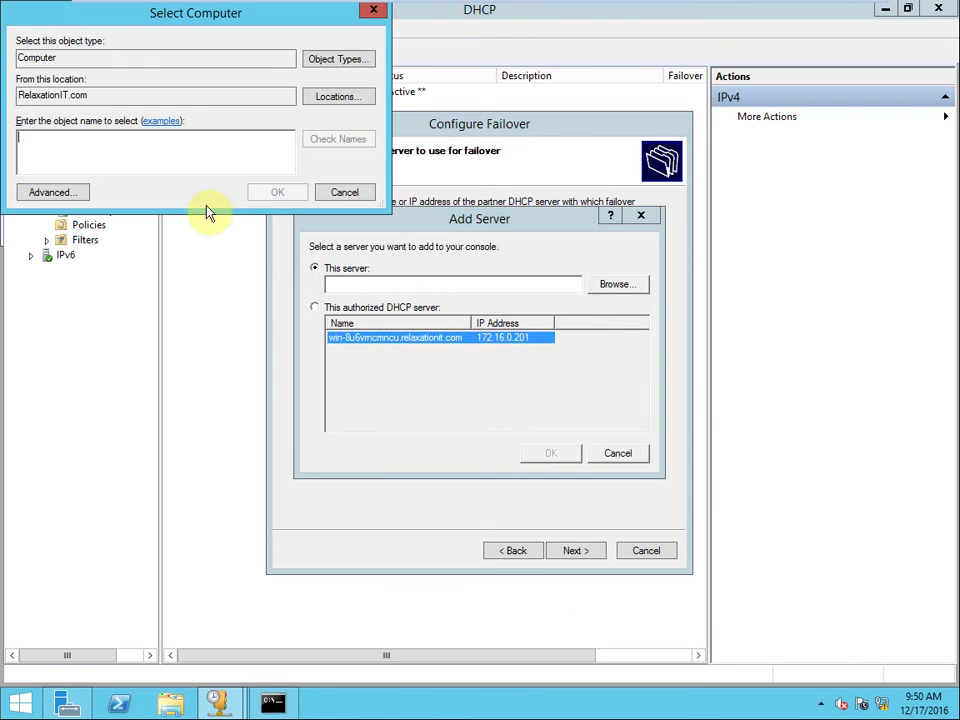
pyautogui.click(72, 190)
pyautogui.click(418, 195)
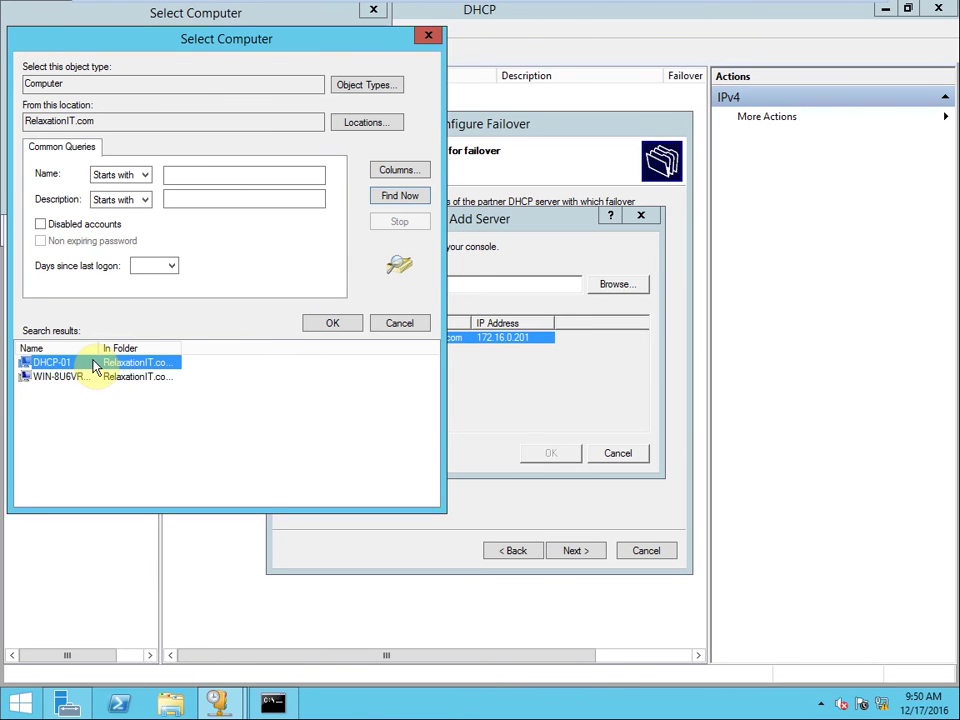
pyautogui.click(75, 381)
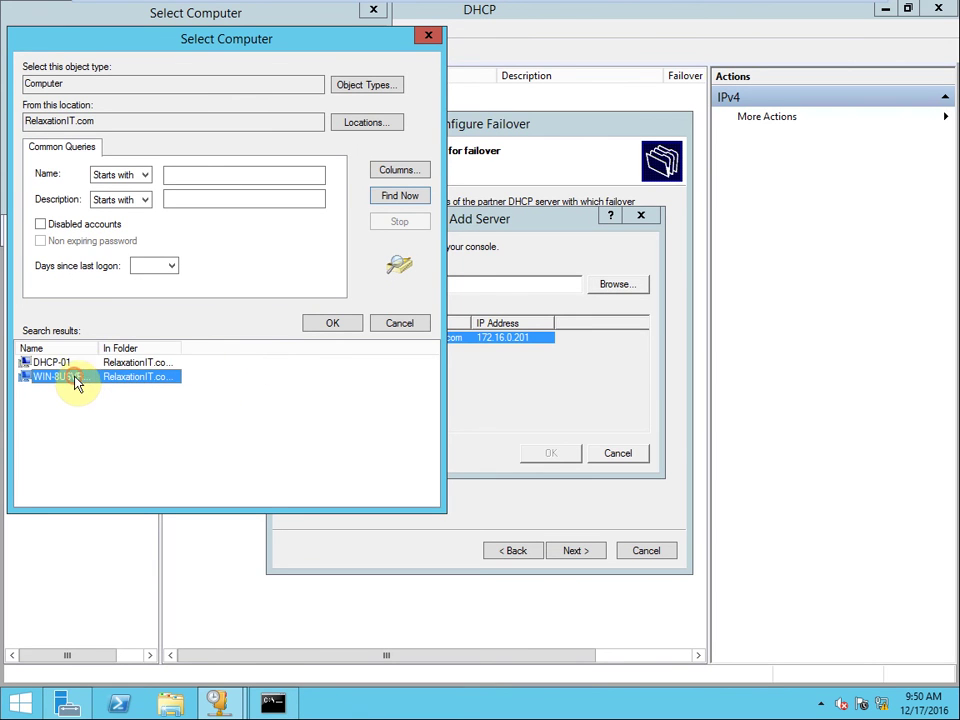
pyautogui.click(73, 366)
pyautogui.click(75, 378)
pyautogui.click(69, 365)
pyautogui.click(332, 323)
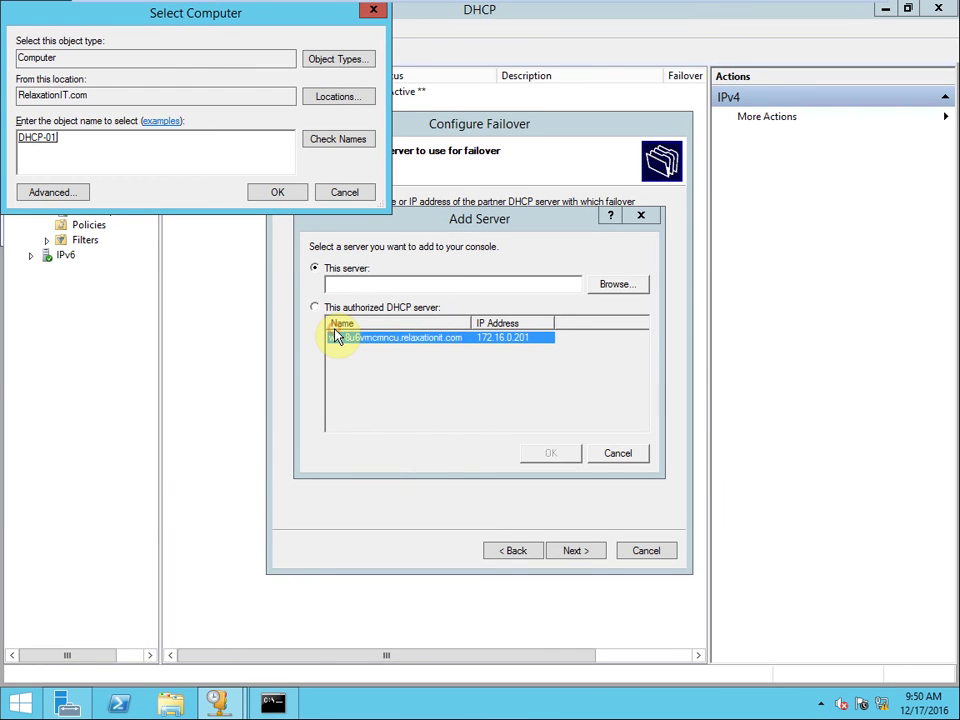
pyautogui.click(279, 193)
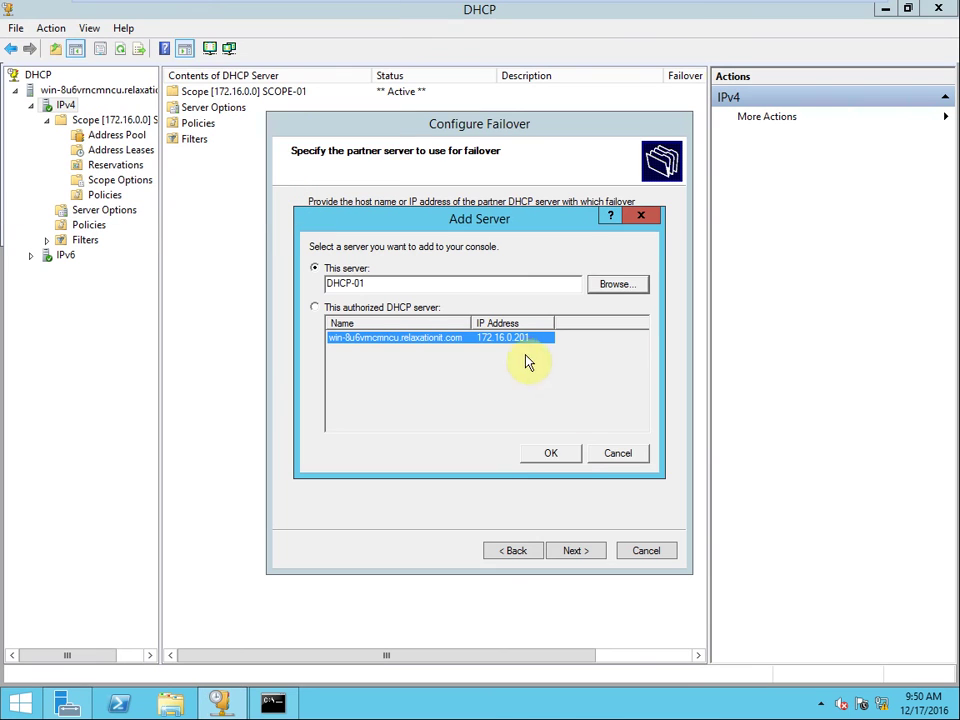
pyautogui.click(551, 453)
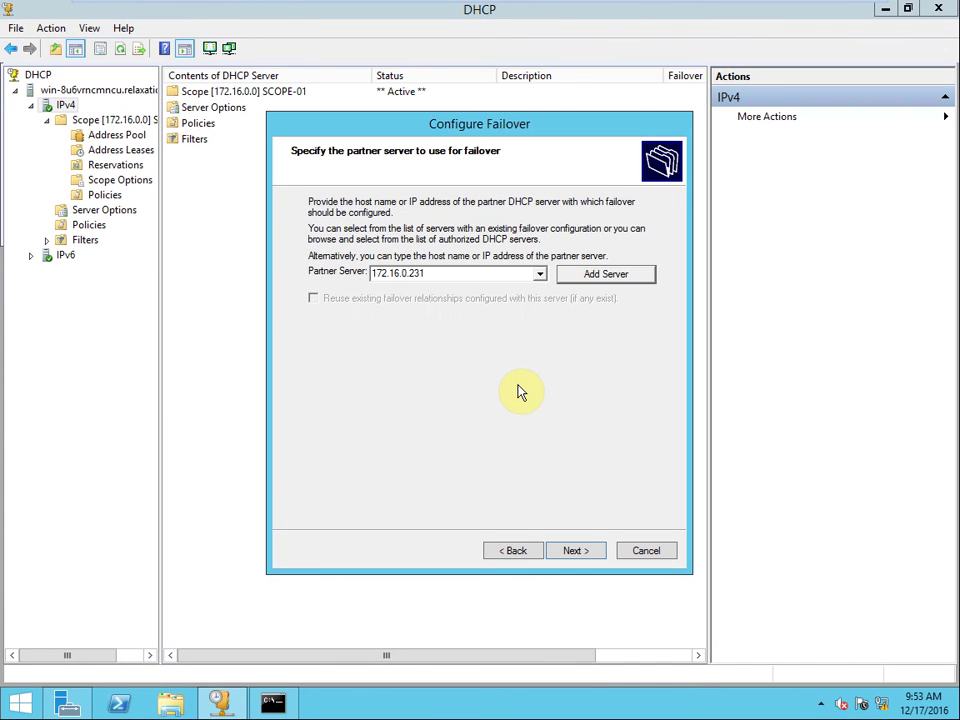
# - View the new failover relationship options for partner 172.16.0.231 and return to the partner server page
pyautogui.click(569, 551)
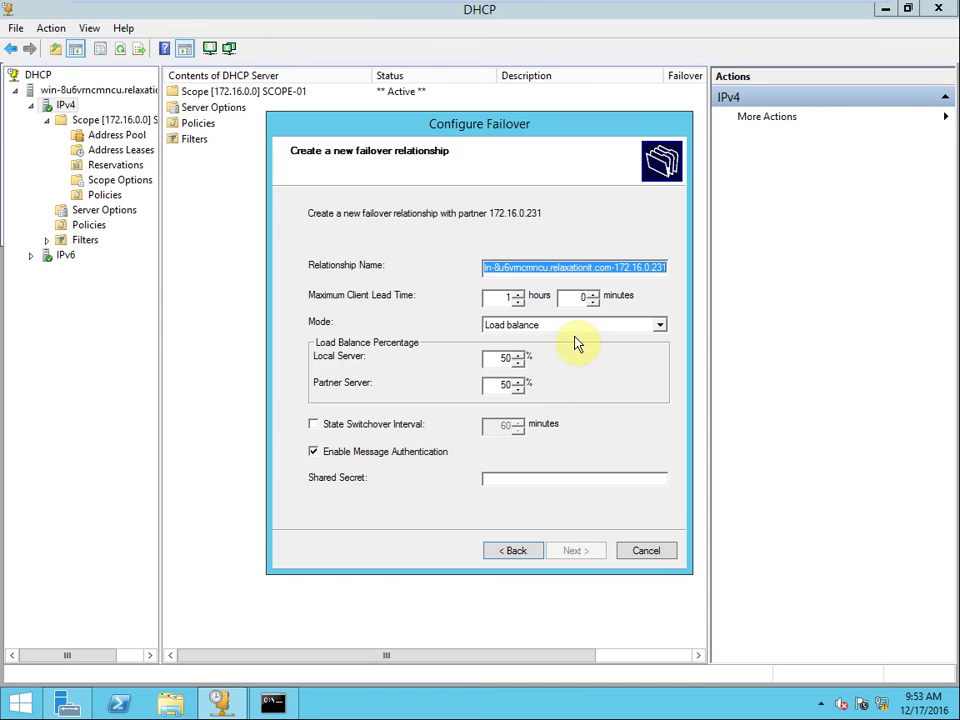
pyautogui.click(510, 553)
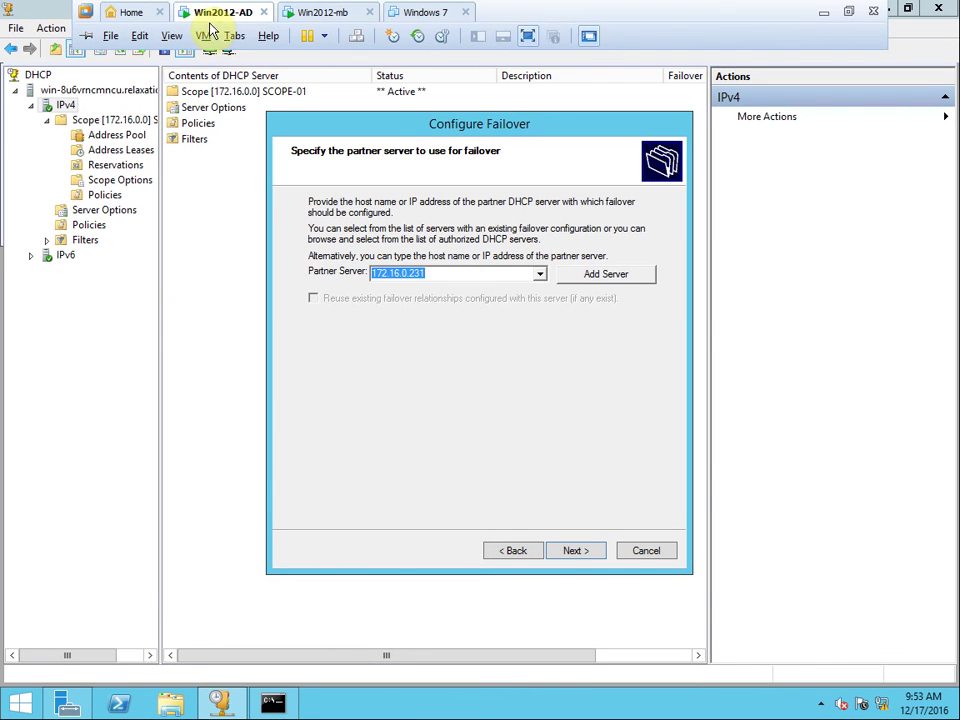
# - Check the network adapter in the Win2012-AD virtual machine's settings and close them without changes
pyautogui.click(204, 35)
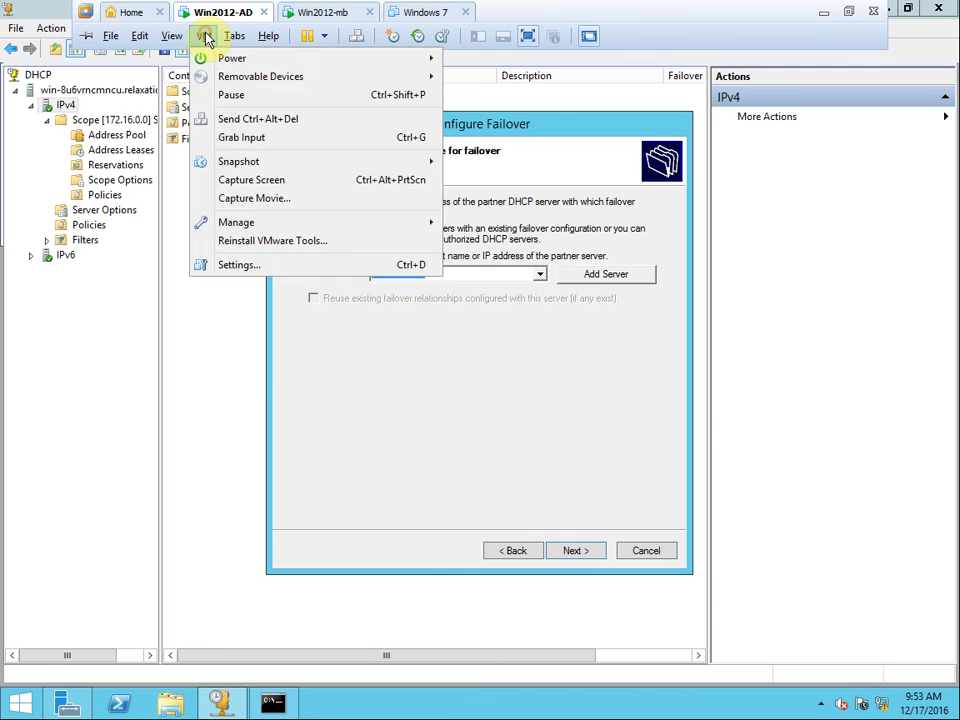
pyautogui.click(266, 265)
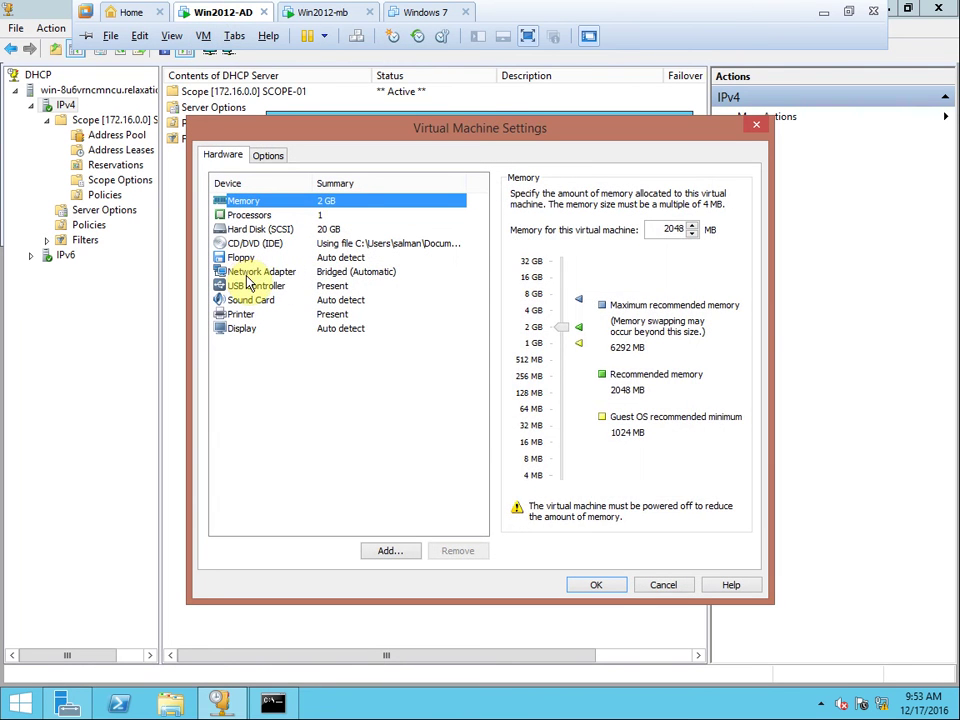
pyautogui.click(248, 274)
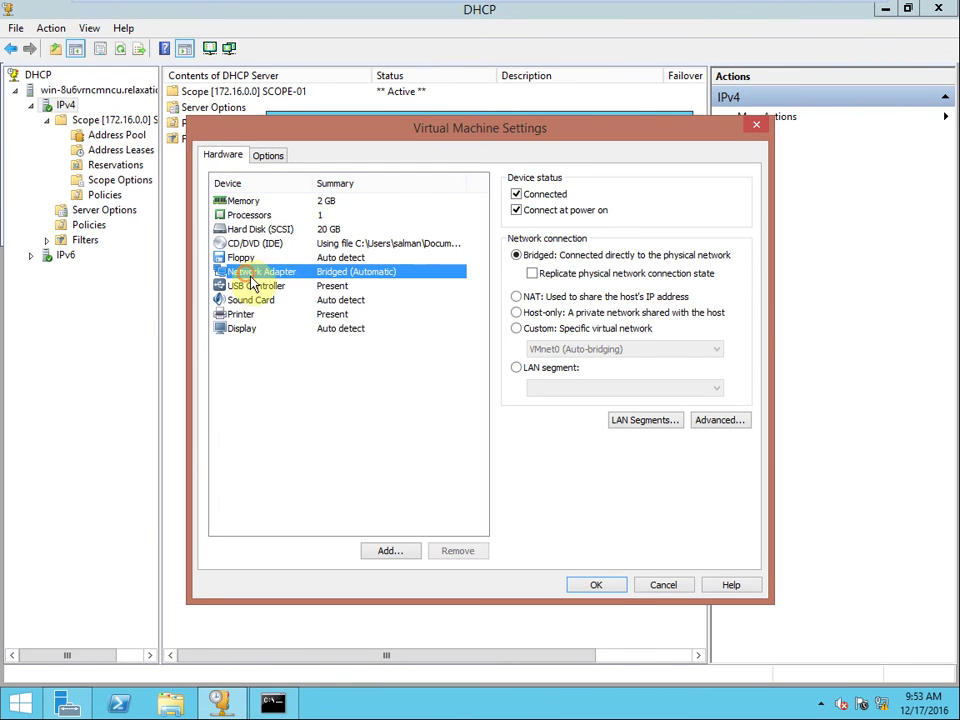
pyautogui.click(757, 127)
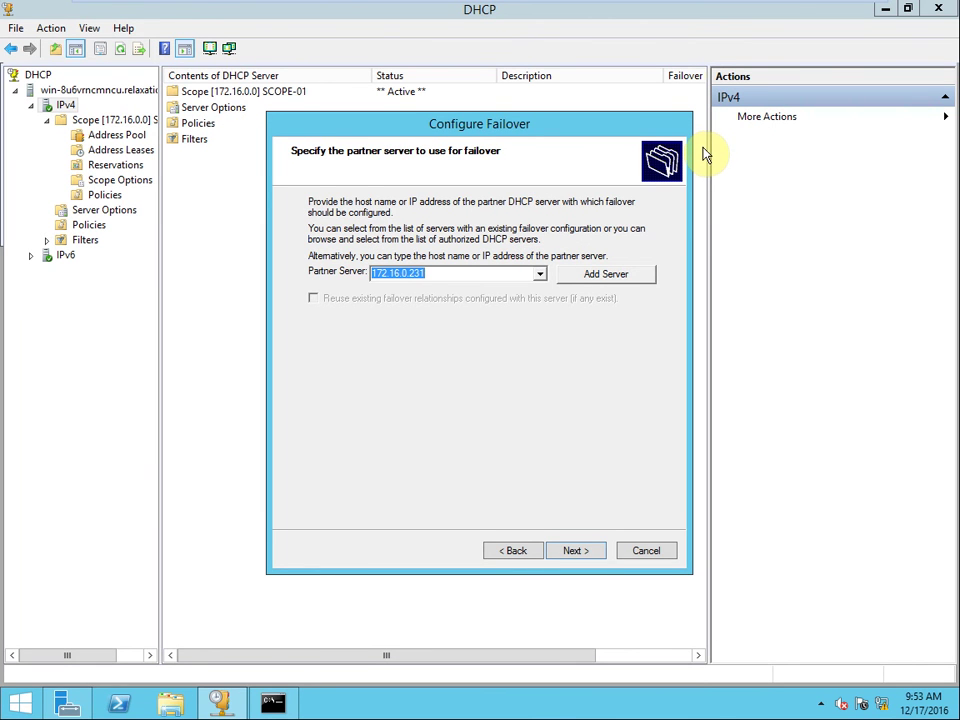
# - Continue with partner server 172.16.0.231 and set Hot standby mode with 1% of addresses reserved for the standby server
pyautogui.click(614, 278)
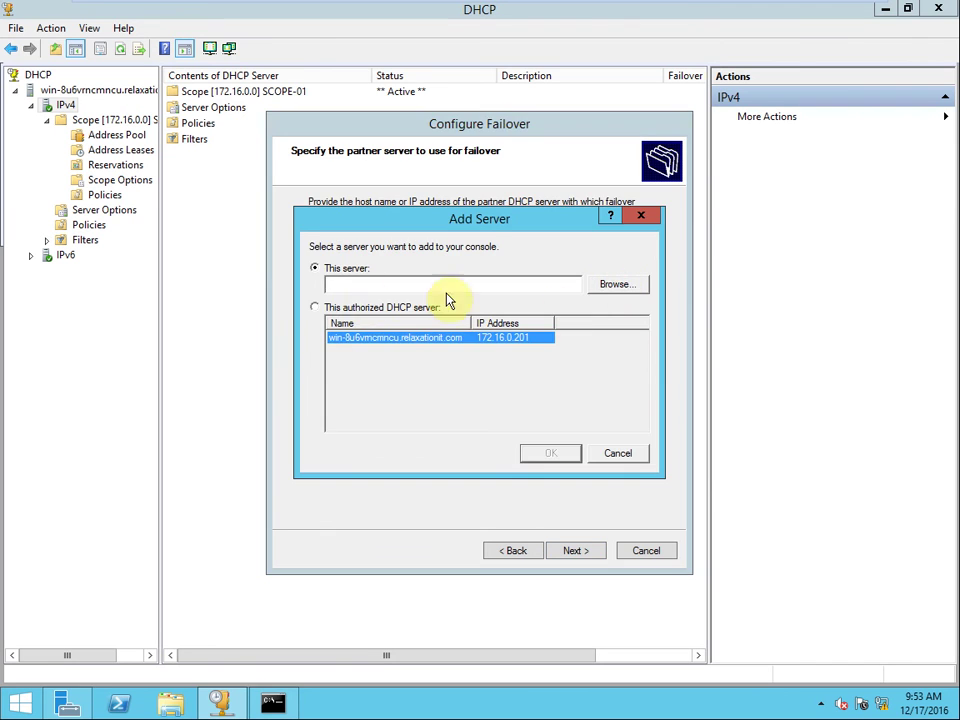
pyautogui.click(640, 216)
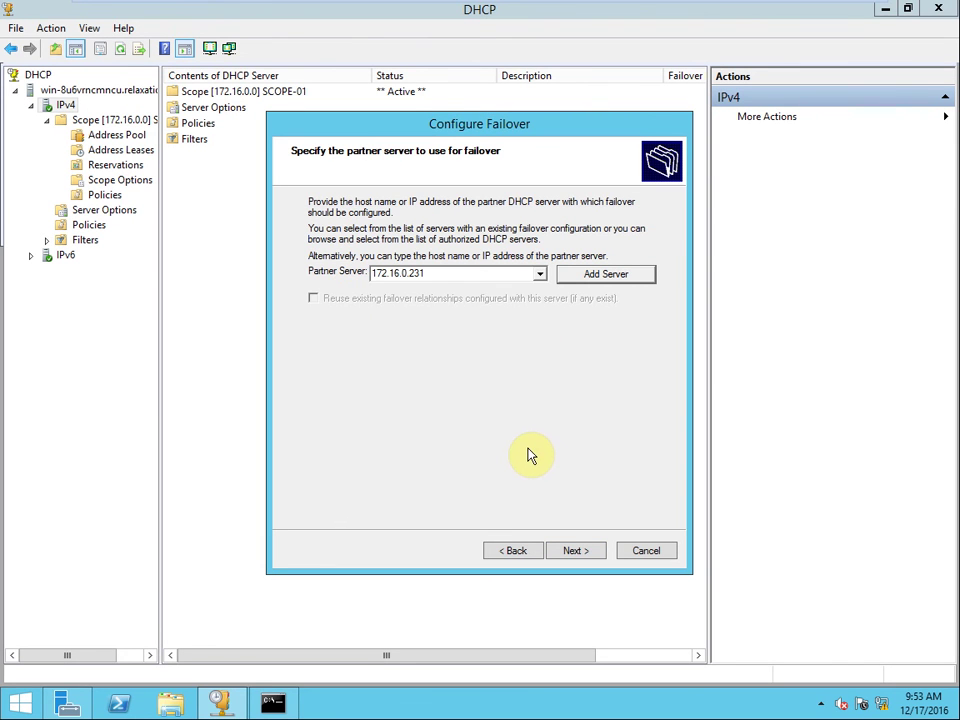
pyautogui.click(577, 551)
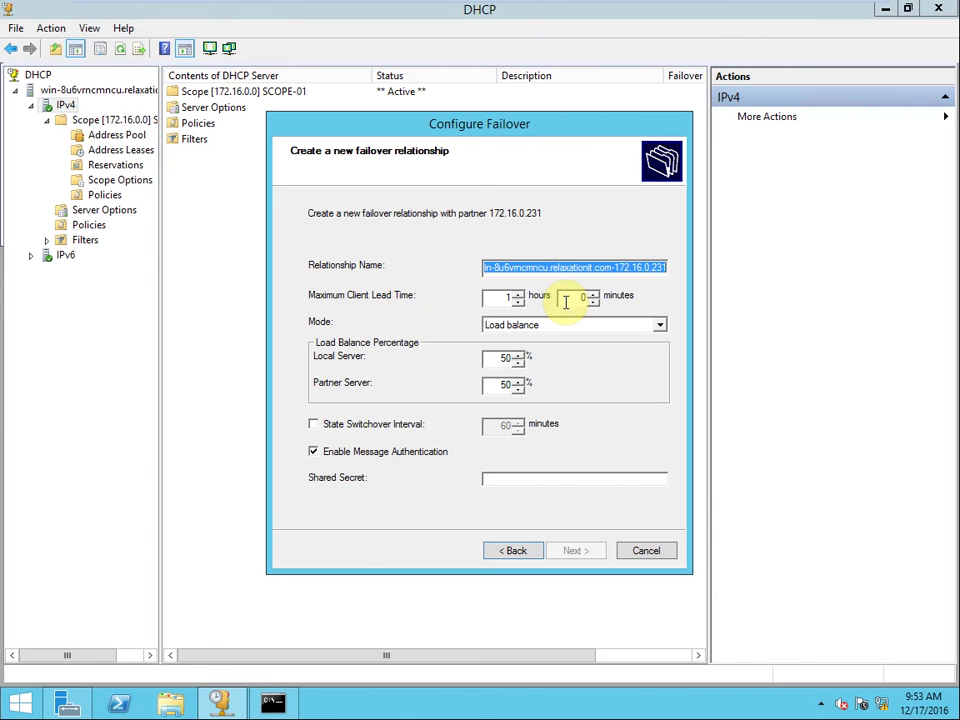
pyautogui.click(658, 326)
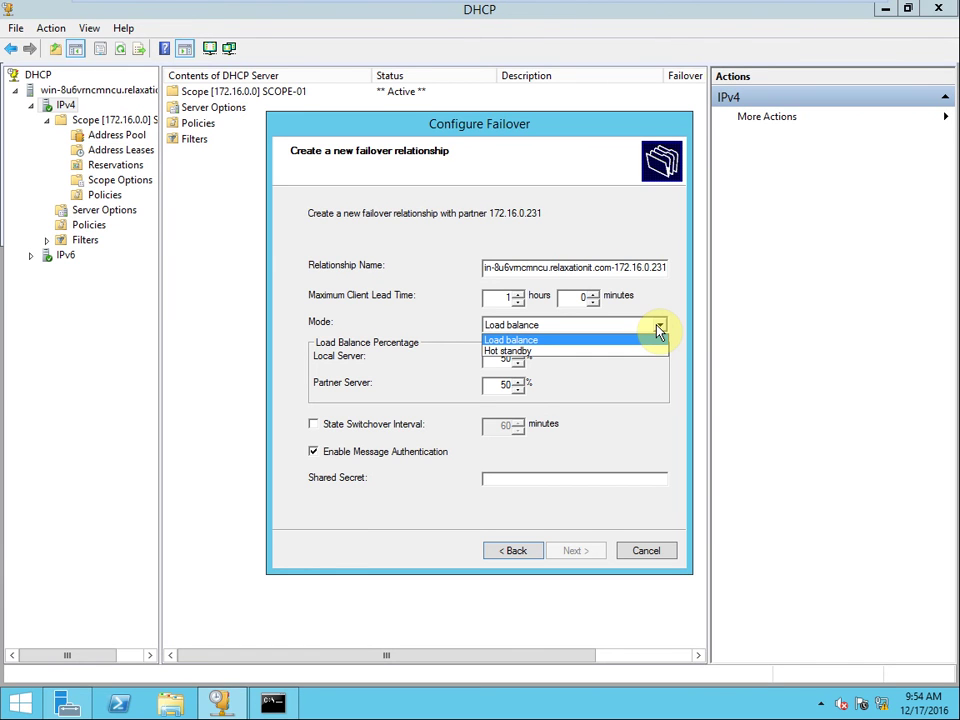
pyautogui.click(596, 353)
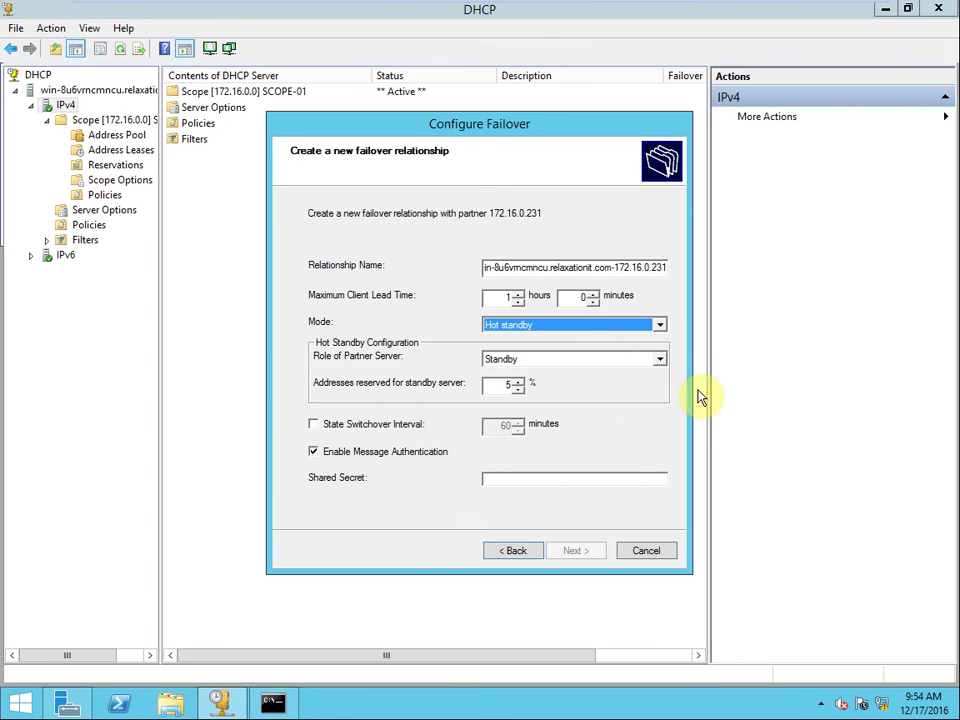
pyautogui.click(662, 361)
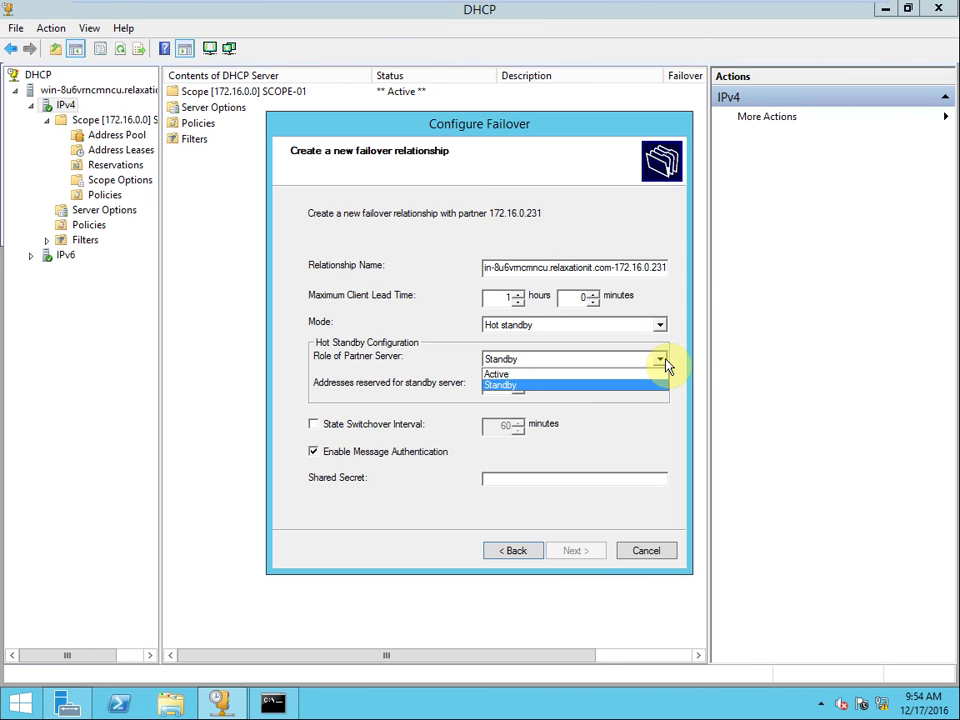
pyautogui.click(664, 359)
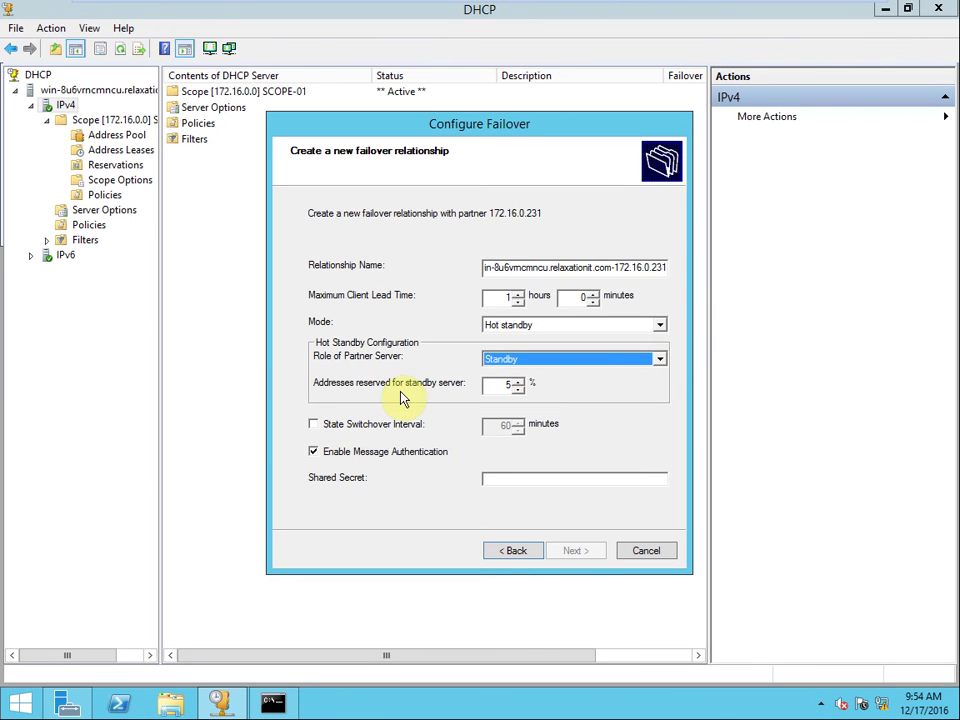
pyautogui.click(519, 388)
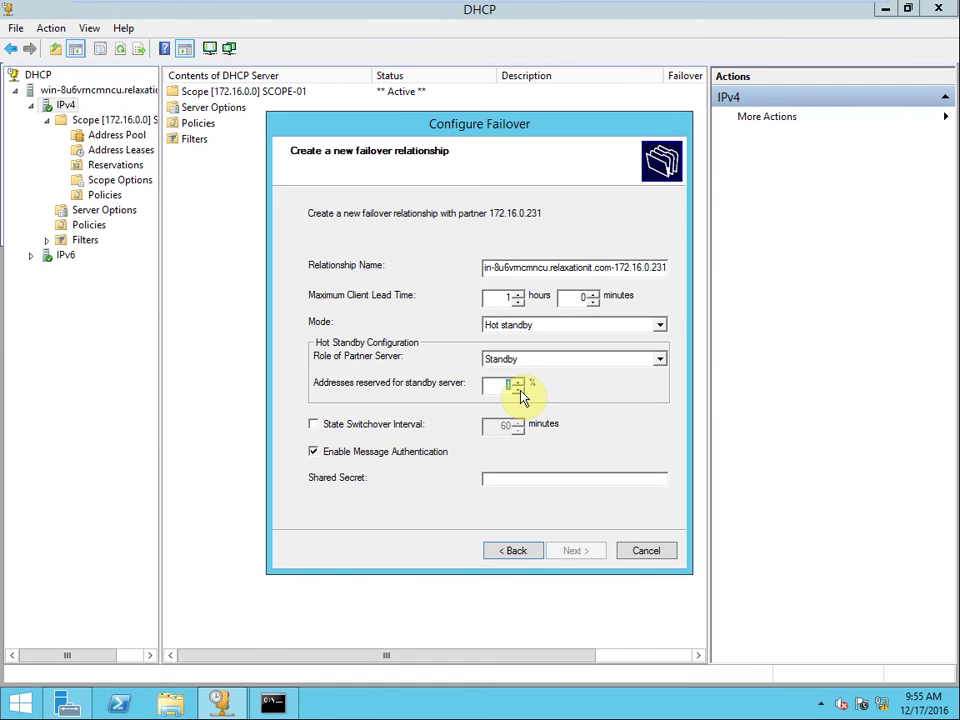
# - Keep the state switchover interval off and disable message authentication for the failover relationship
pyautogui.click(314, 425)
pyautogui.click(314, 425)
pyautogui.click(314, 452)
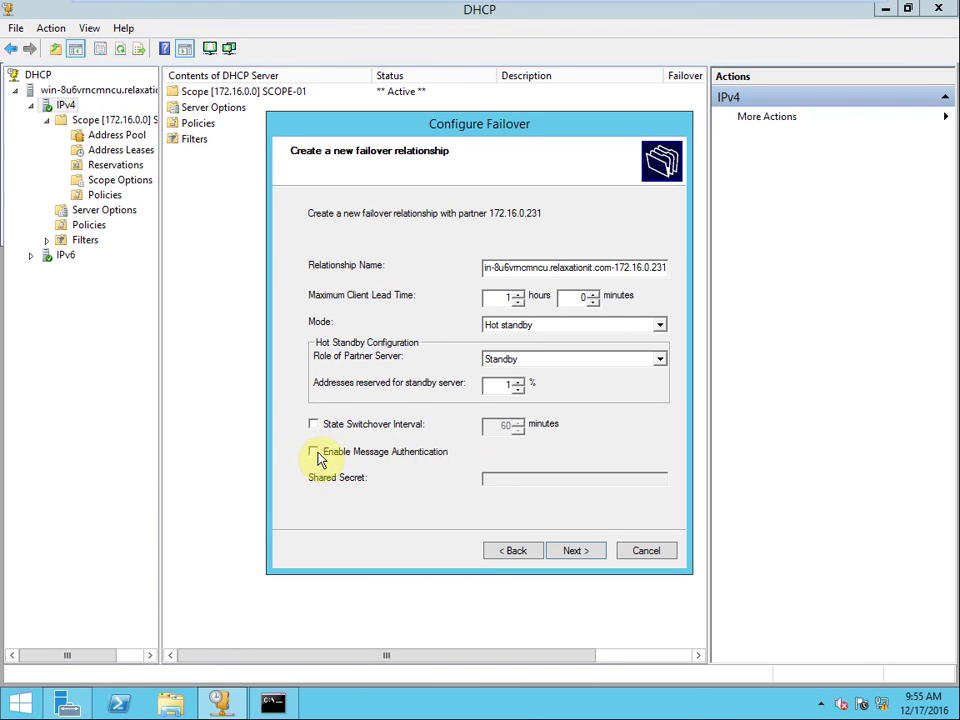
pyautogui.click(316, 453)
pyautogui.click(501, 482)
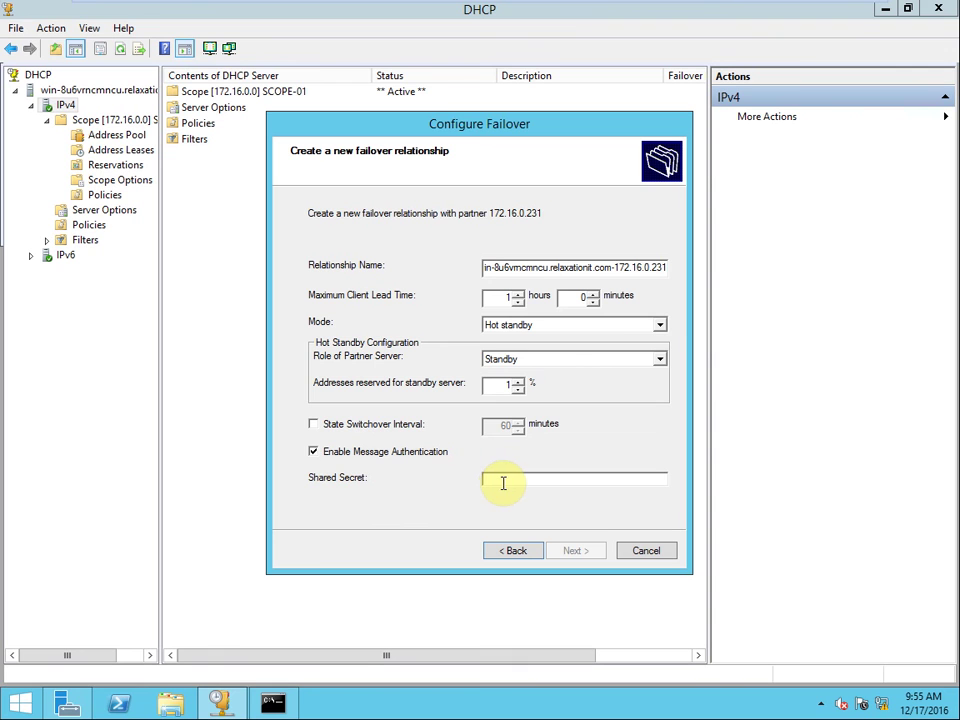
pyautogui.click(314, 453)
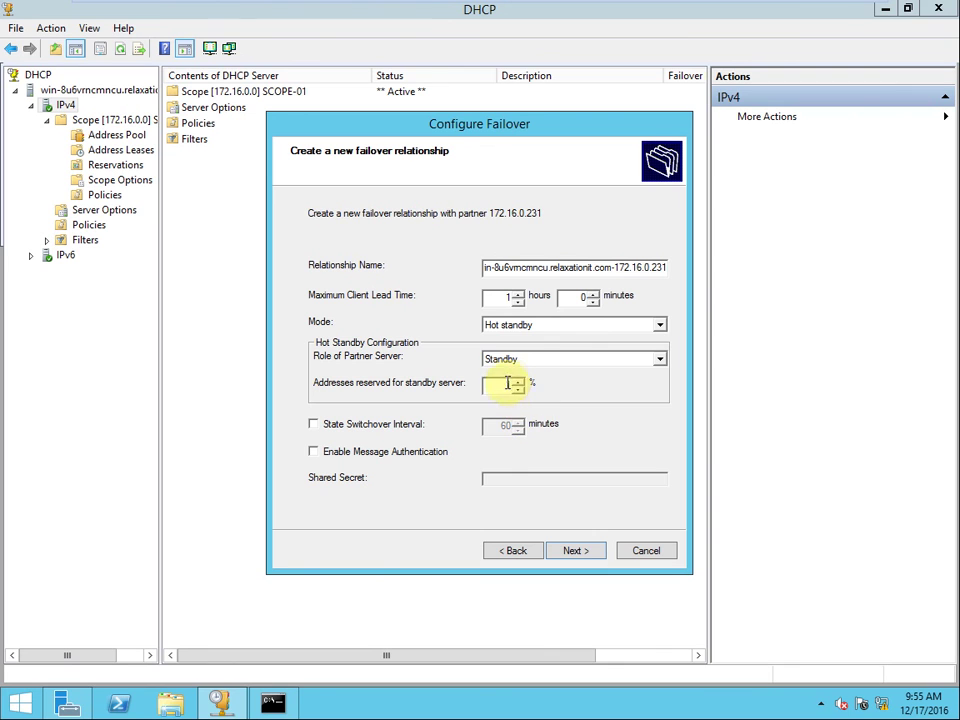
# - Try the Load balance mode for the failover relationship and return it to Hot standby
pyautogui.click(659, 364)
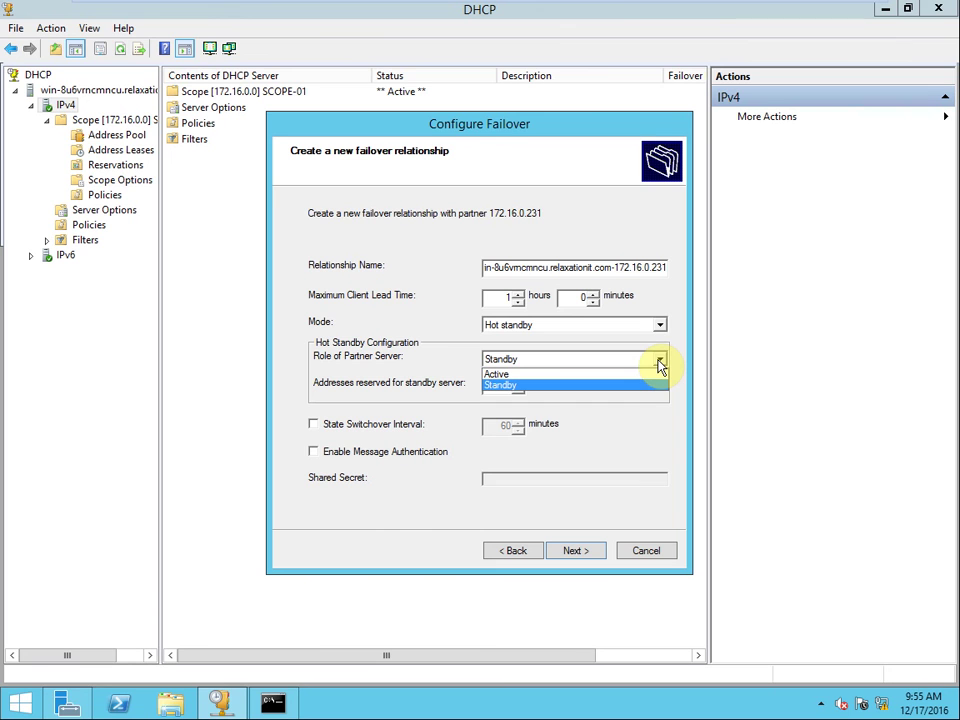
pyautogui.click(659, 366)
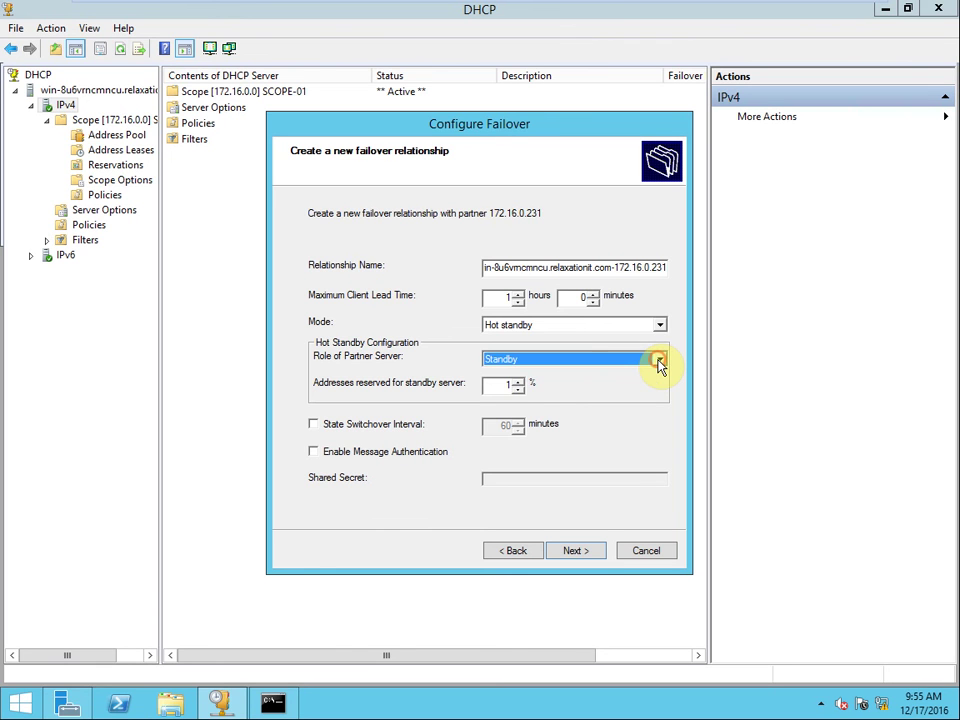
pyautogui.click(662, 328)
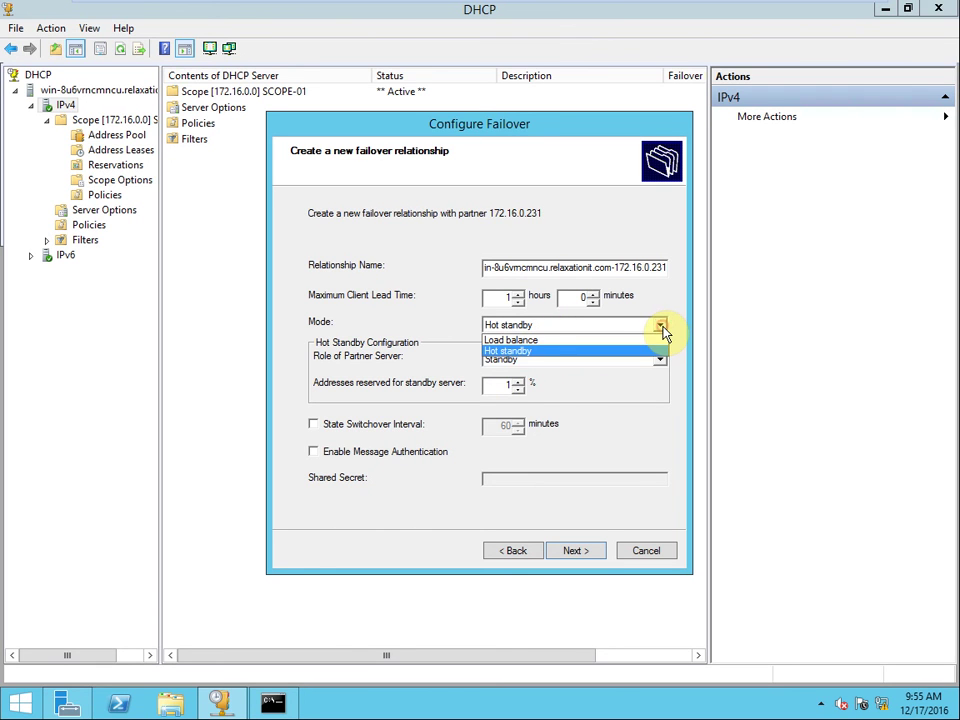
pyautogui.click(606, 341)
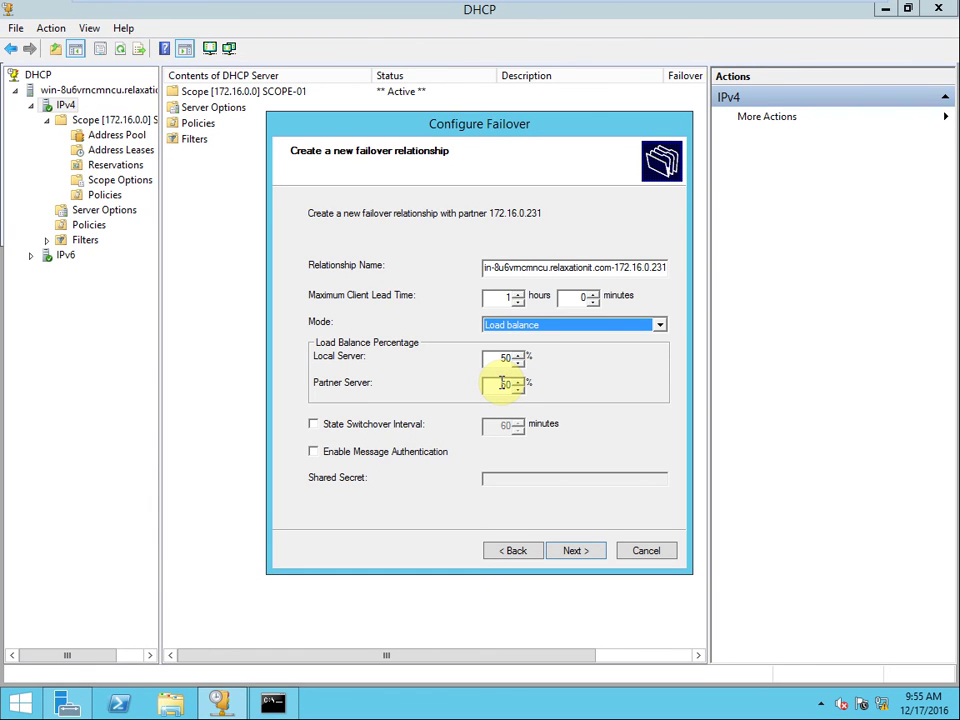
pyautogui.click(660, 326)
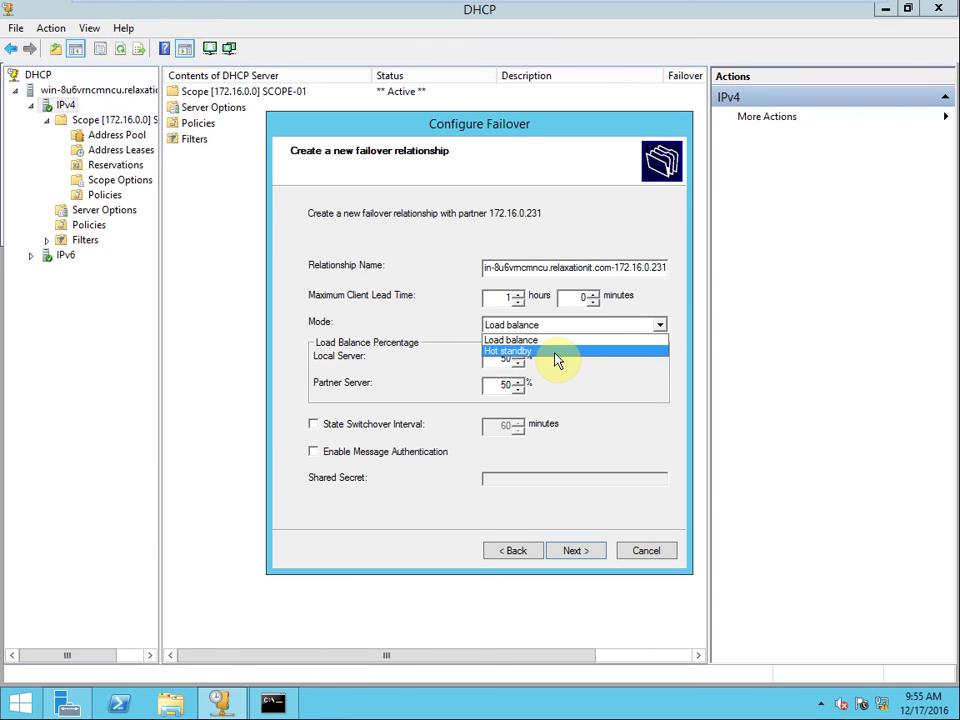
pyautogui.click(557, 352)
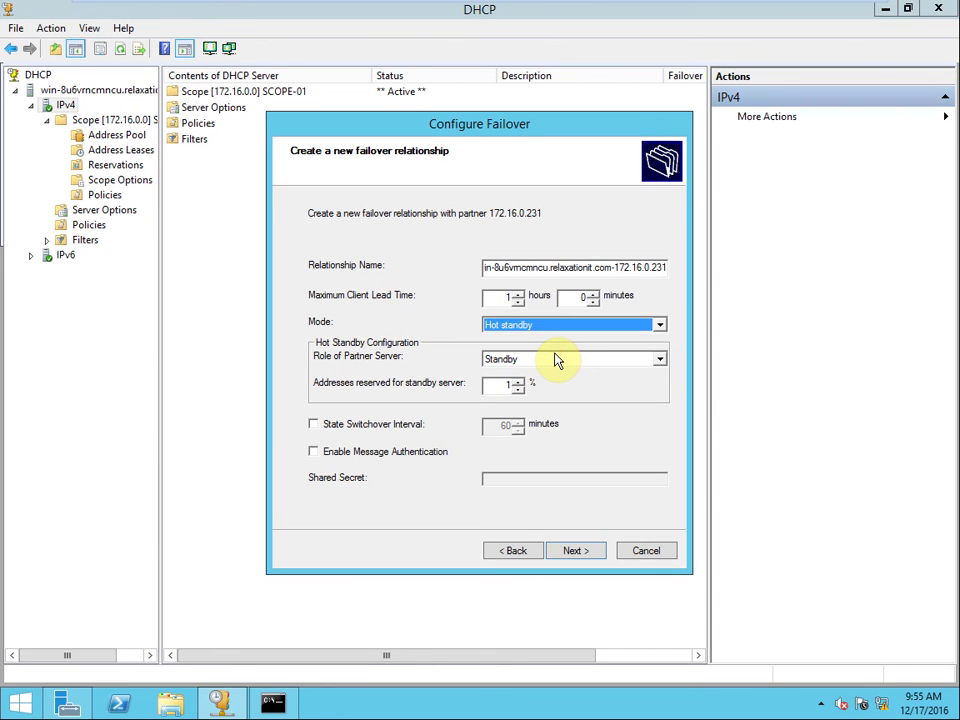
# - Try the Active role for the partner server and set it back to Standby
pyautogui.click(660, 360)
pyautogui.click(555, 372)
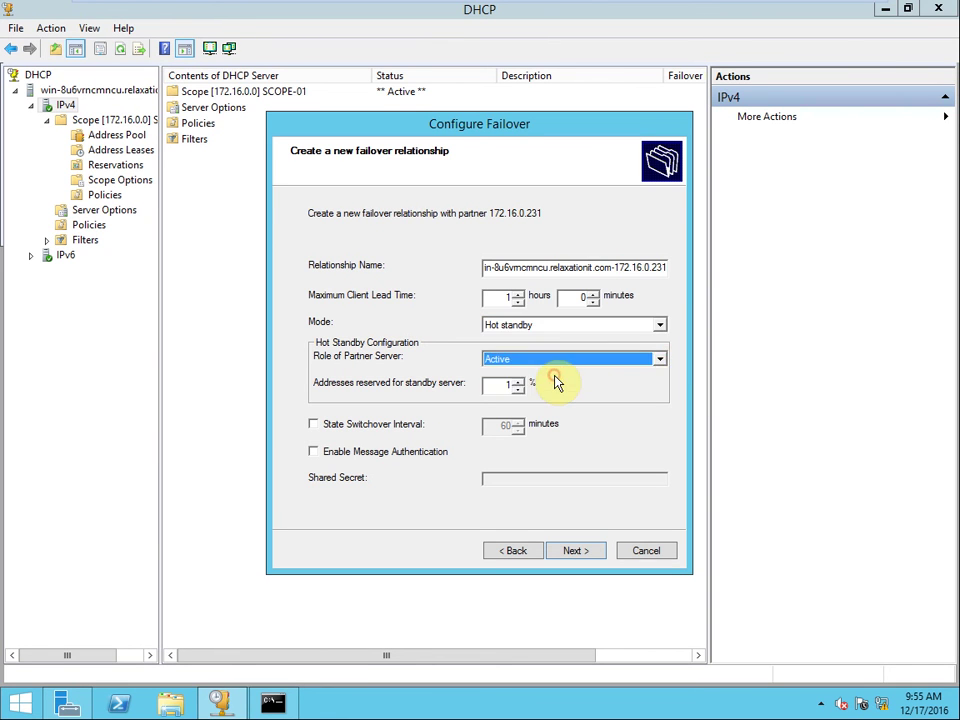
pyautogui.click(658, 362)
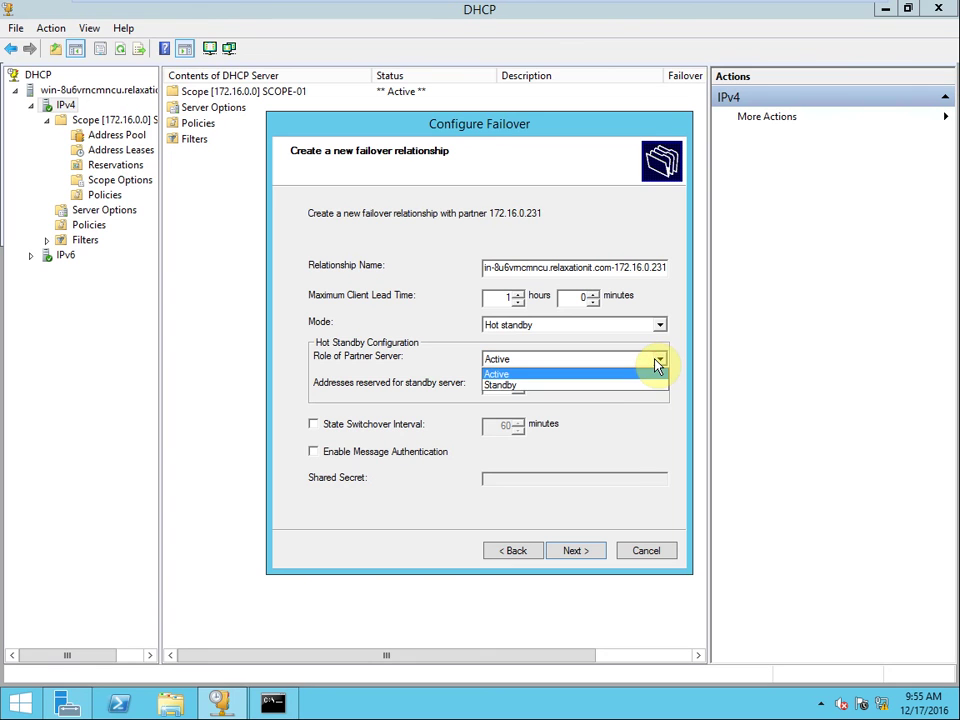
pyautogui.click(564, 386)
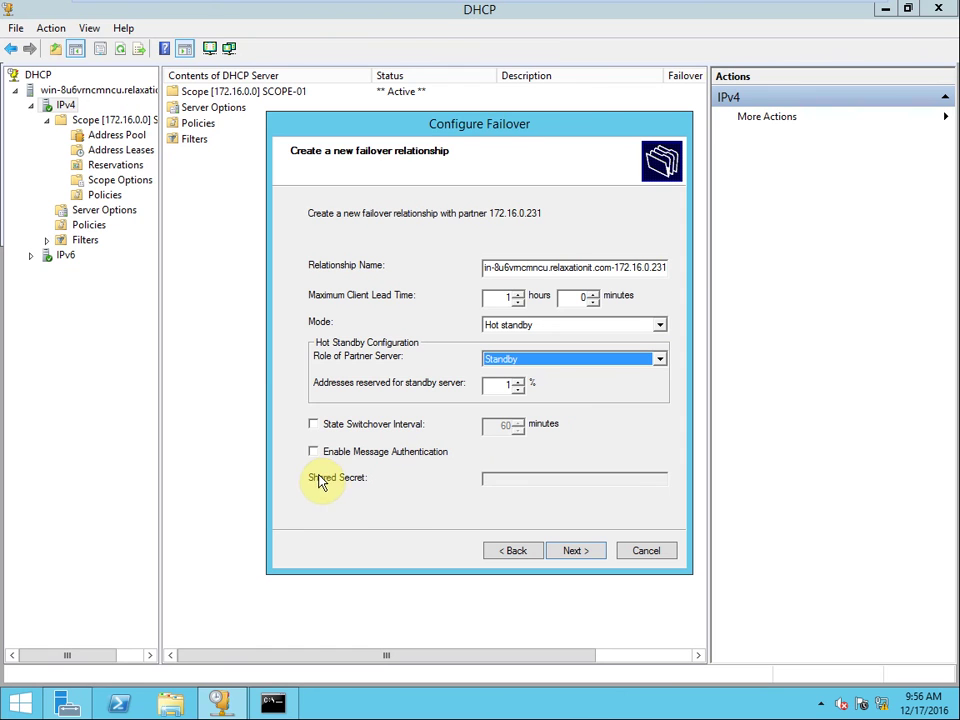
# - Finish the failover configuration for scope 172.16.0.0 and close the progress log
pyautogui.click(575, 551)
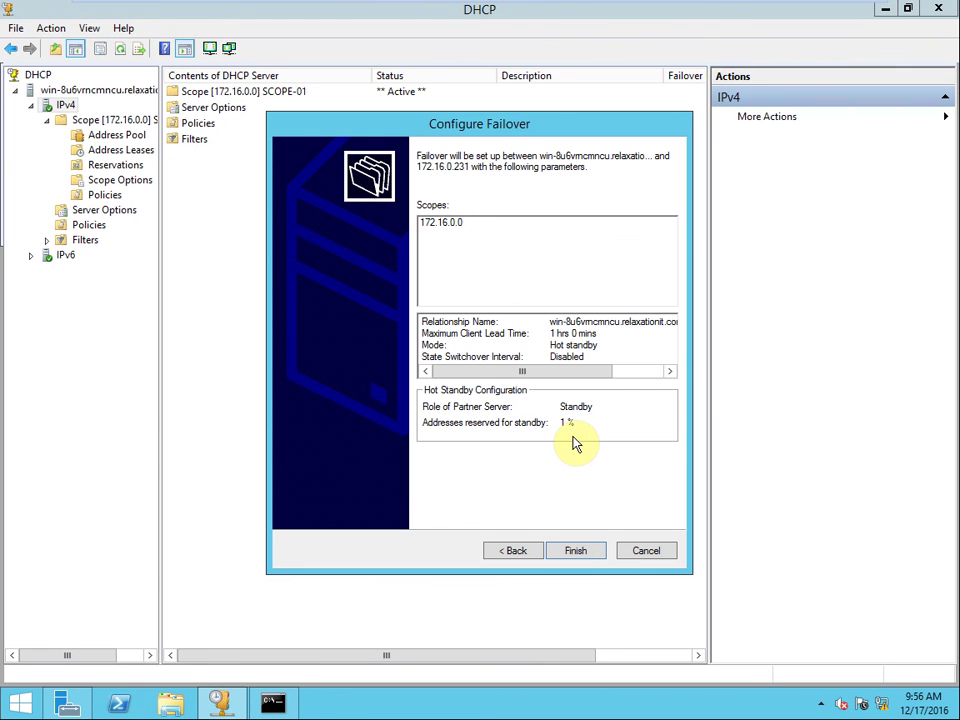
pyautogui.click(587, 553)
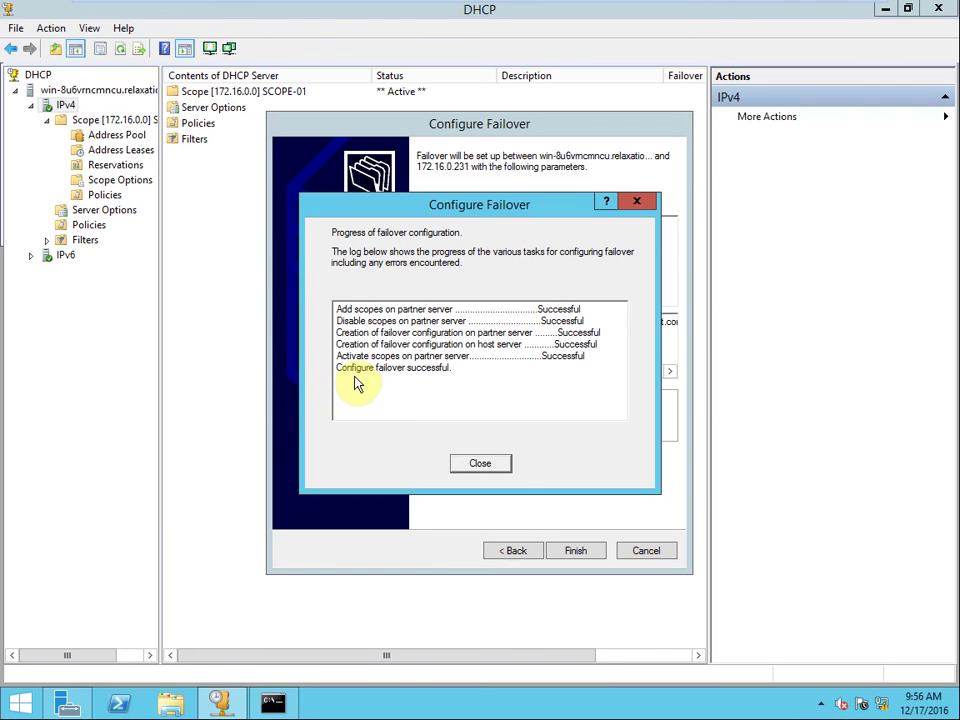
pyautogui.click(480, 463)
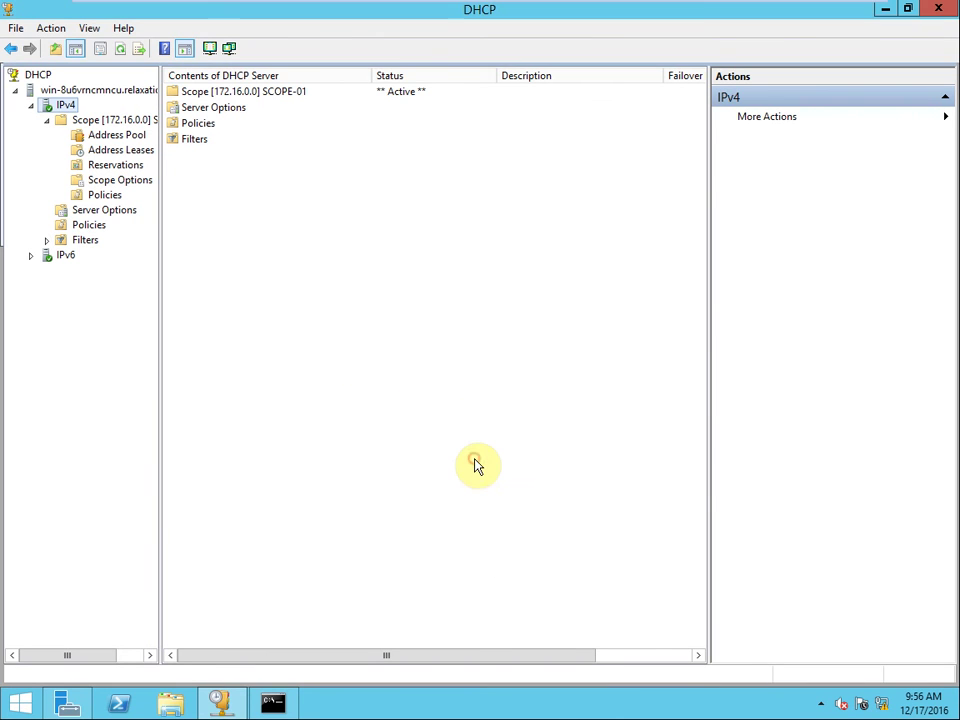
# - View the scope's contents, switch to Win2012-mb and check the policies and refreshed server options on dhcp-01.relaxationit.com
pyautogui.click(112, 121)
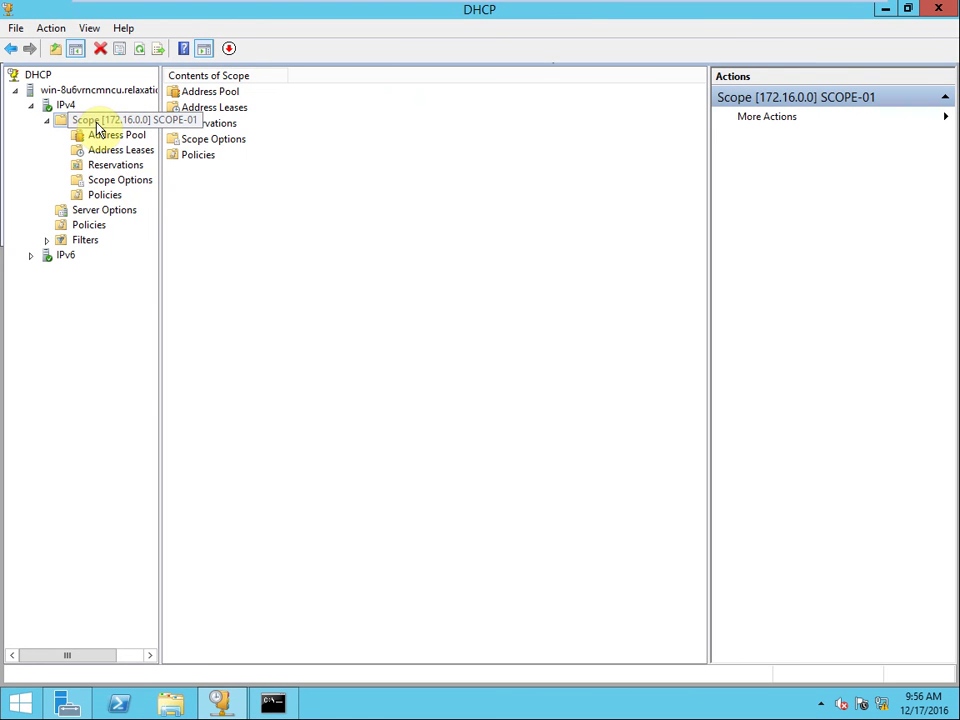
pyautogui.moveTo(243, 8)
pyautogui.click(328, 12)
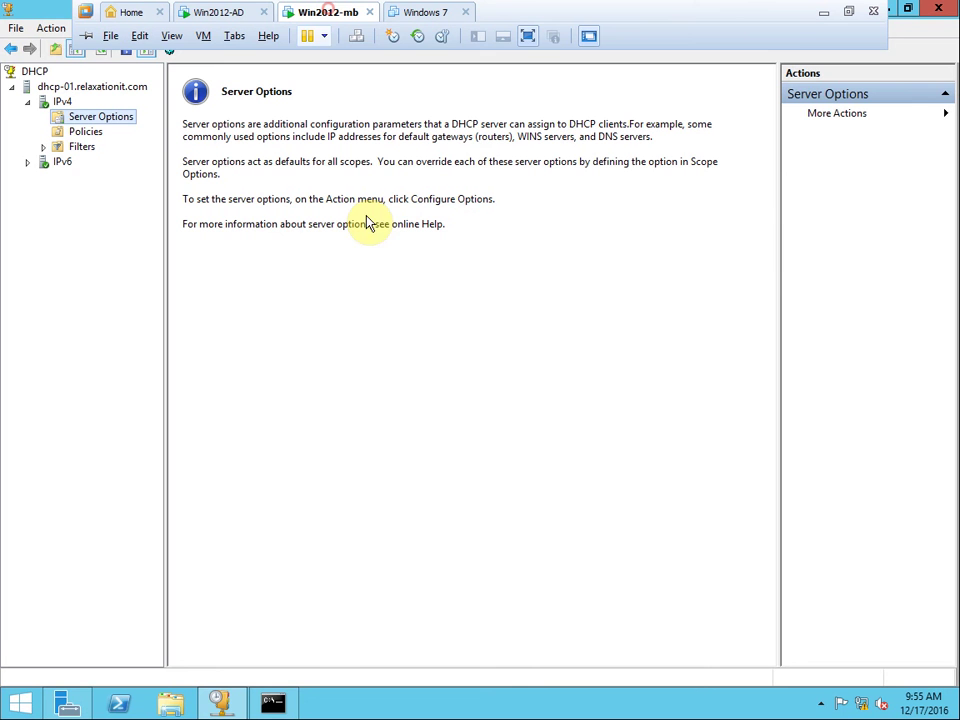
pyautogui.click(86, 131)
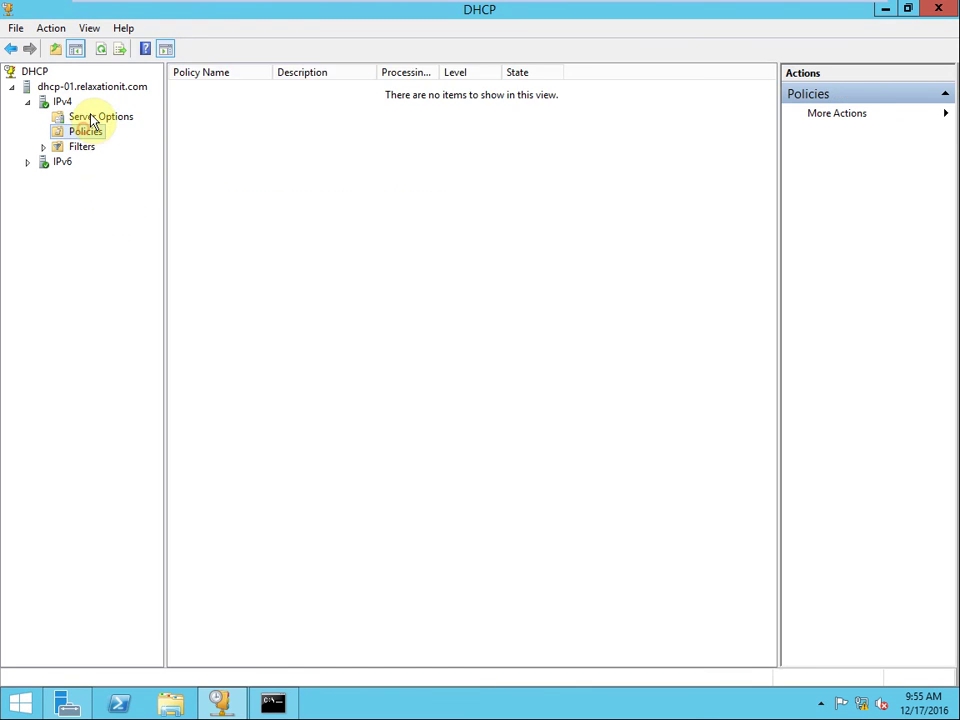
pyautogui.click(88, 118)
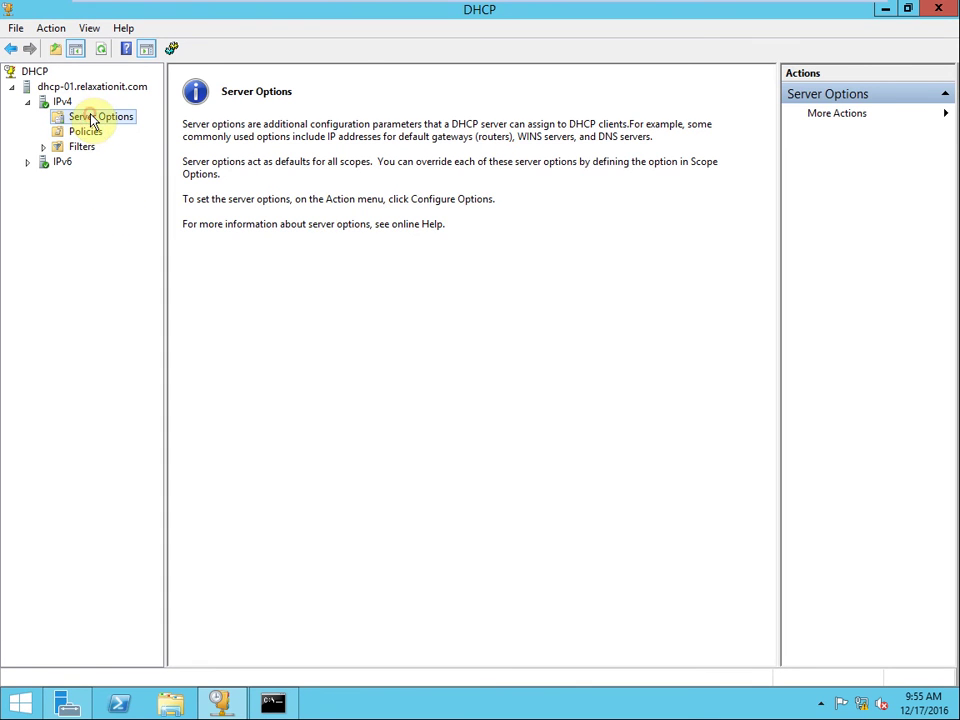
pyautogui.click(101, 48)
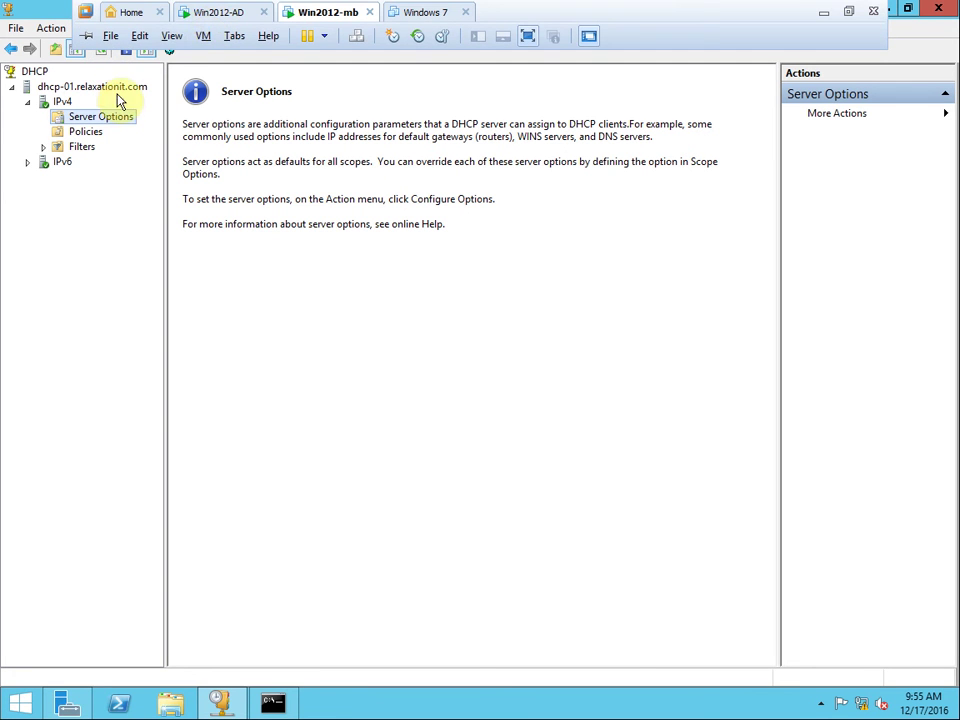
pyautogui.rightClick(75, 88)
pyautogui.click(60, 101)
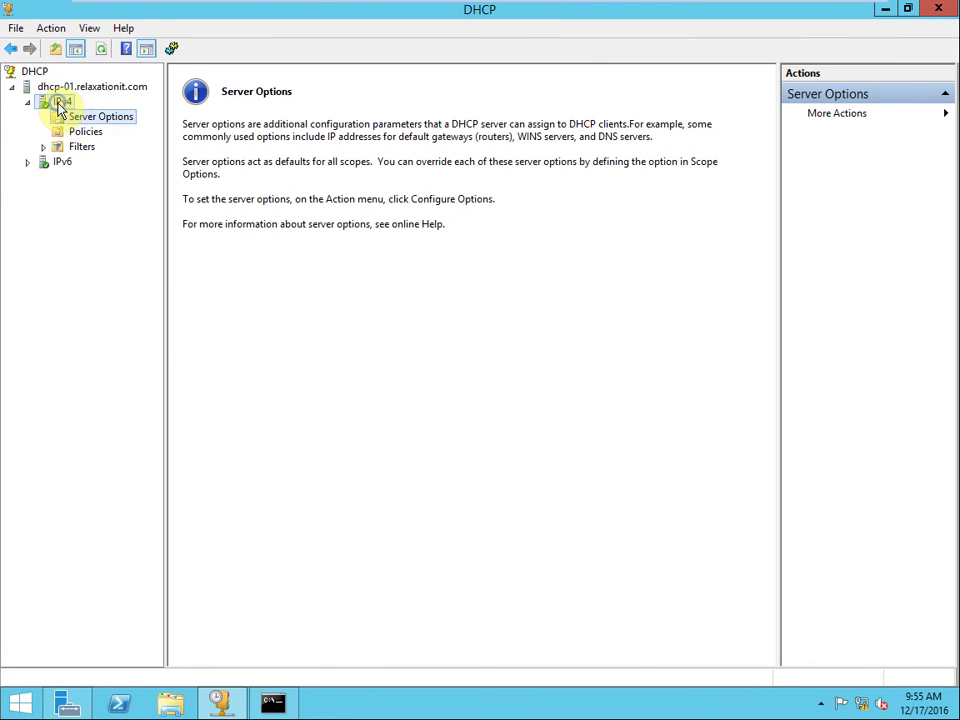
pyautogui.rightClick(60, 102)
pyautogui.click(114, 180)
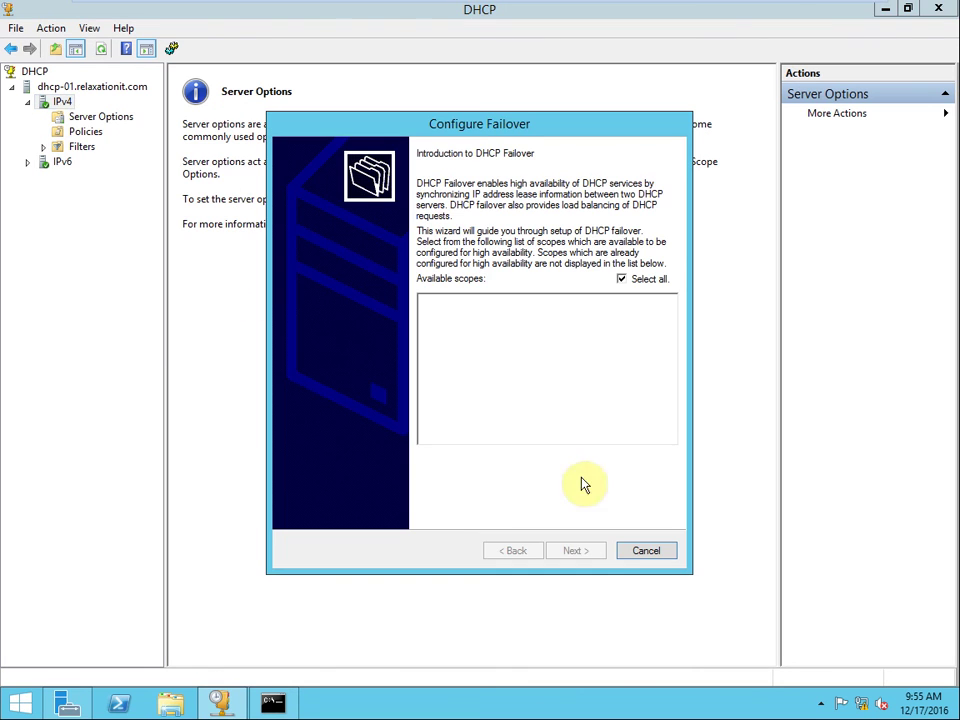
pyautogui.click(647, 550)
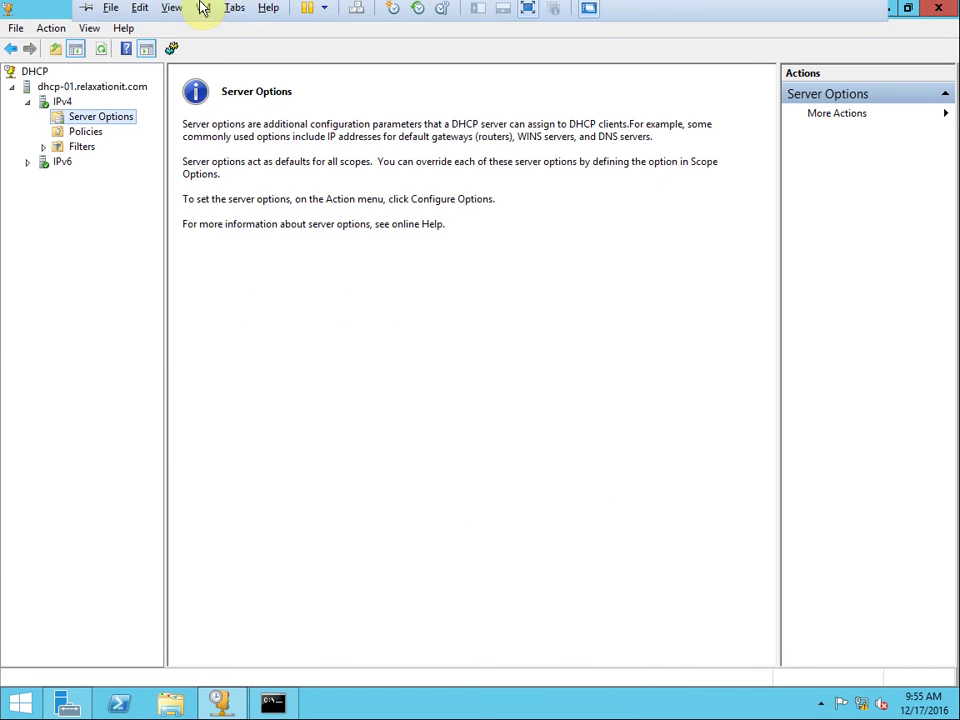
# - Switch to Win2012-AD, check the failover actions of scope 172.16.0.0 and view the available scopes in the Configure Failover wizard
pyautogui.click(221, 12)
pyautogui.rightClick(90, 121)
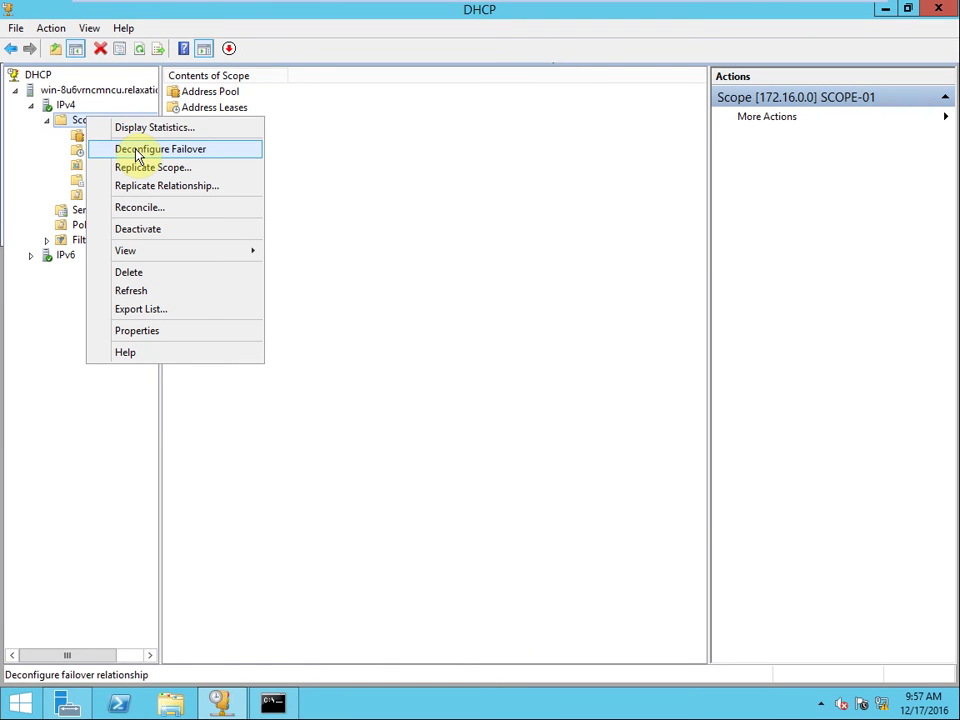
pyautogui.rightClick(72, 105)
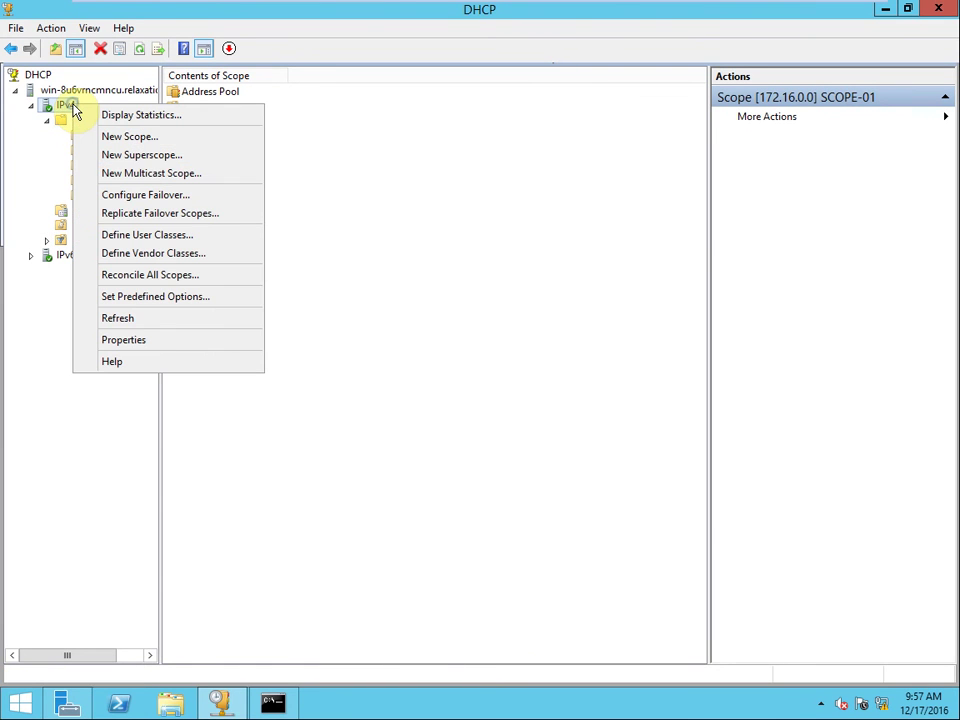
pyautogui.click(131, 199)
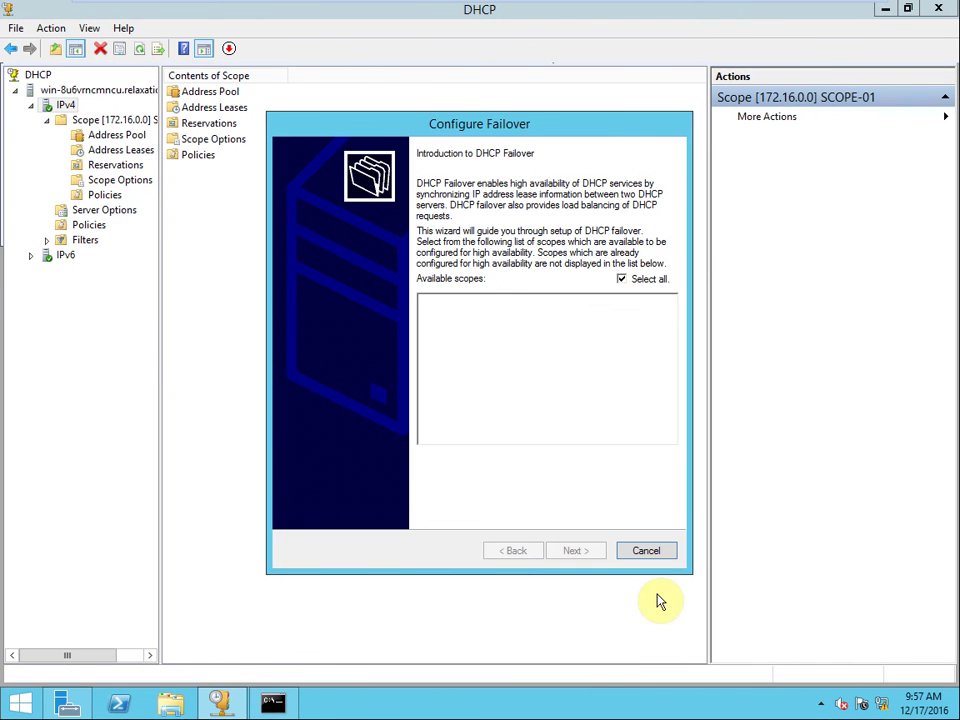
pyautogui.click(659, 553)
pyautogui.rightClick(108, 121)
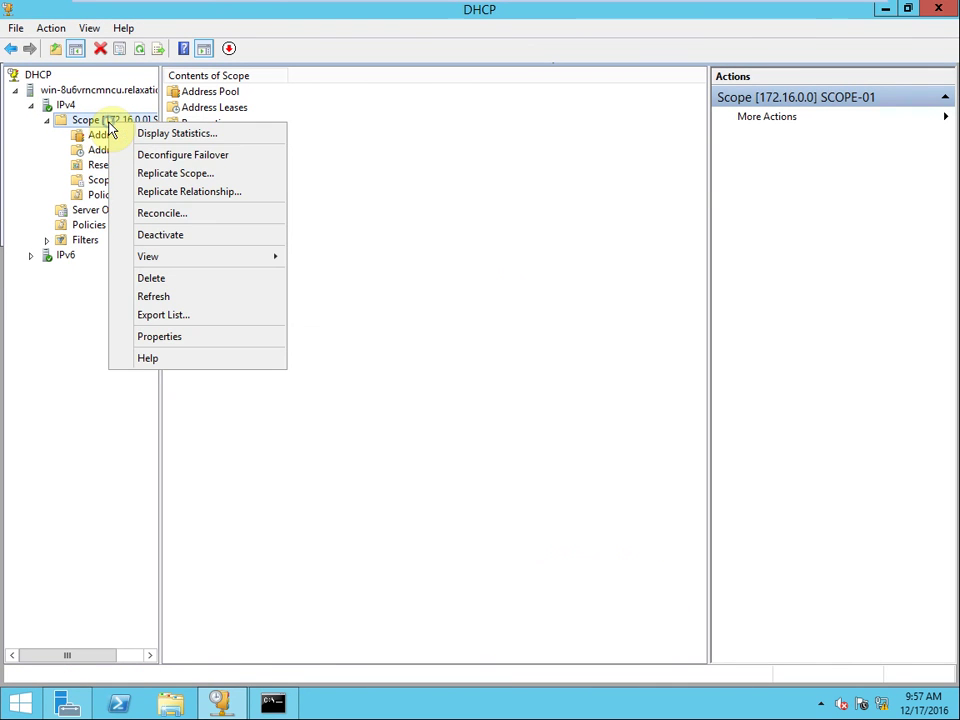
pyautogui.click(30, 396)
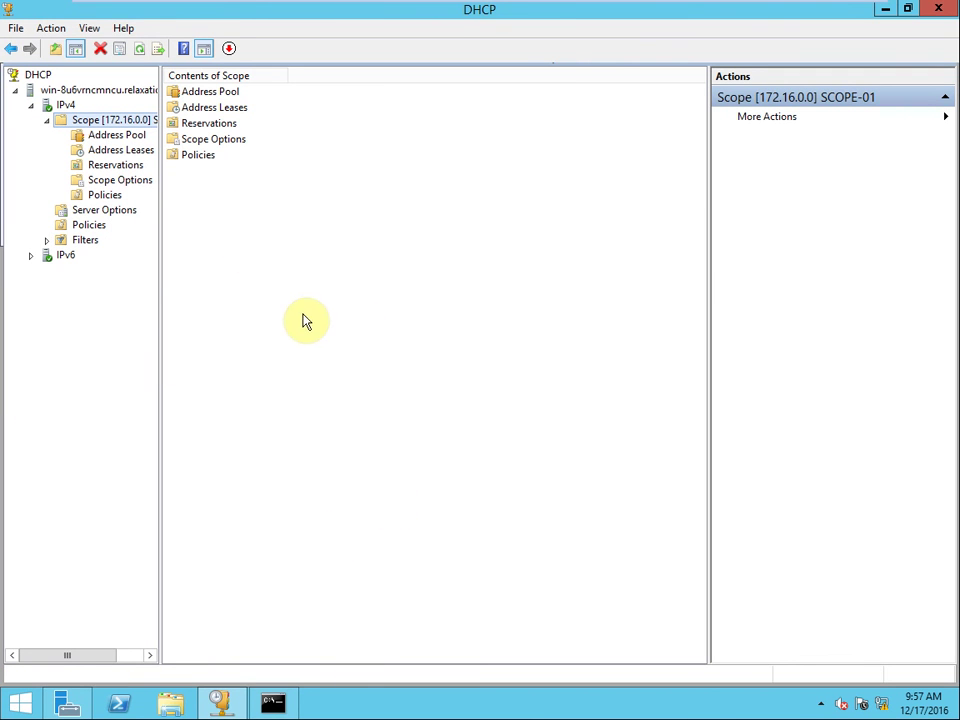
# - Power off the Win2012-AD virtual machine and confirm the power-off
pyautogui.moveTo(236, 6)
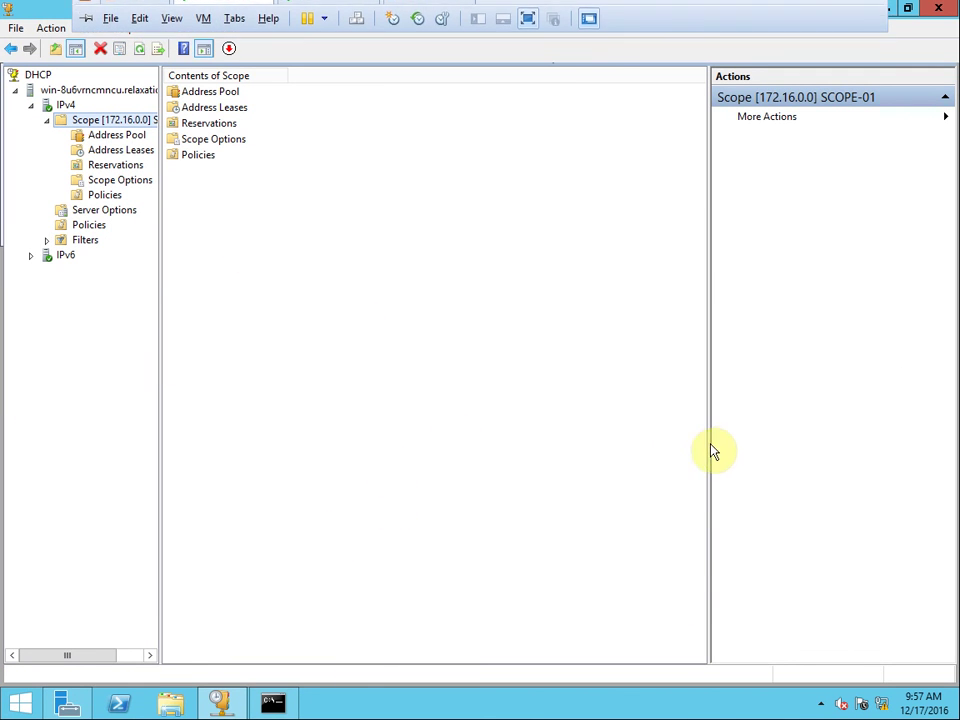
pyautogui.moveTo(268, 11)
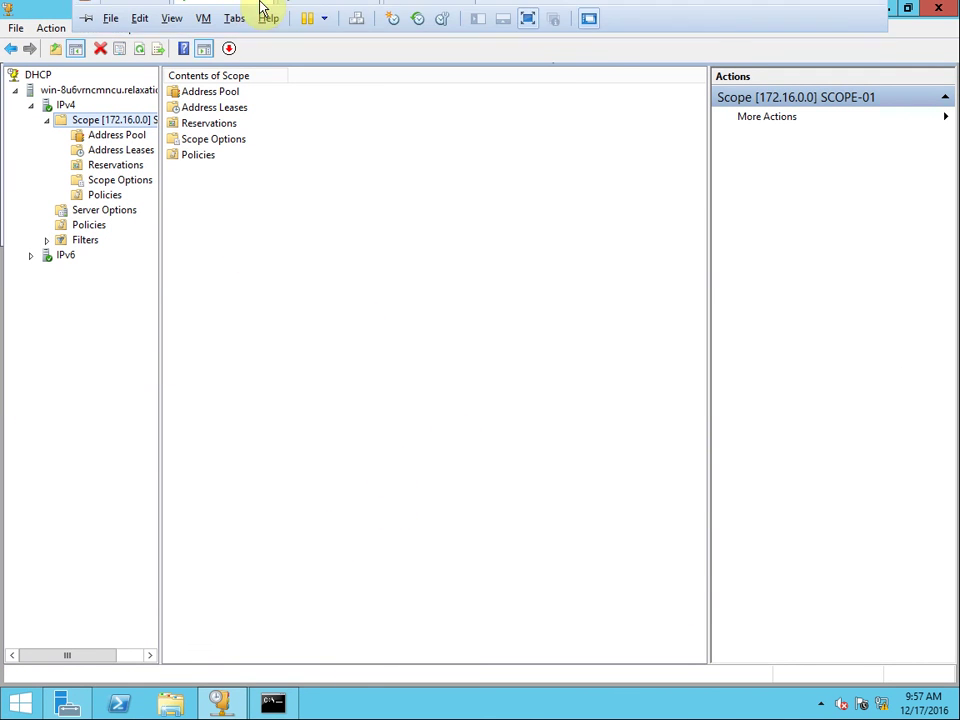
pyautogui.click(325, 37)
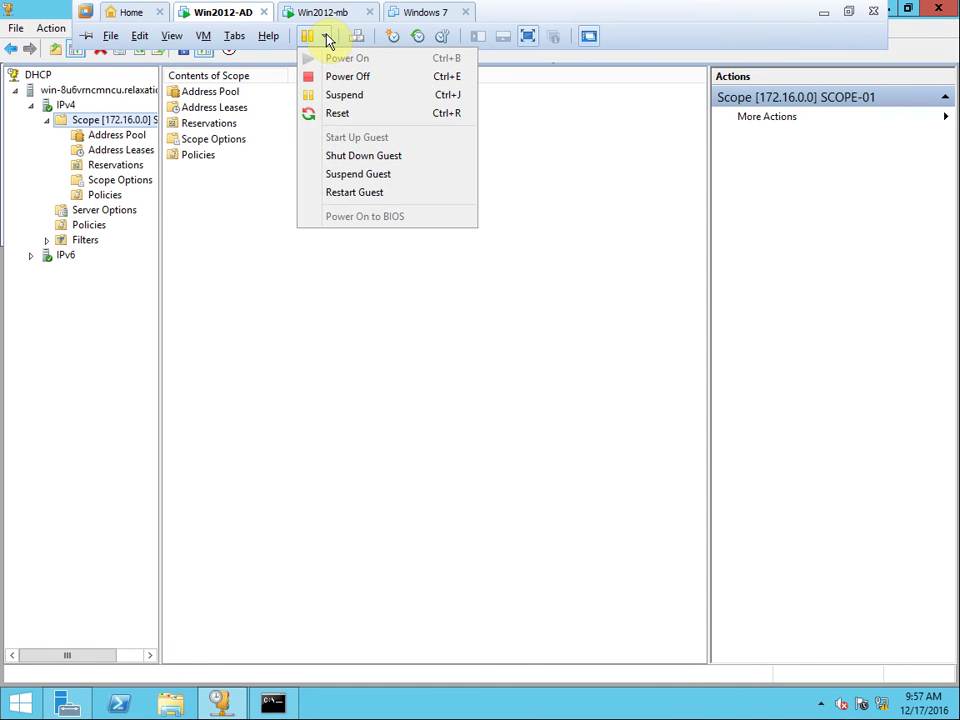
pyautogui.click(346, 80)
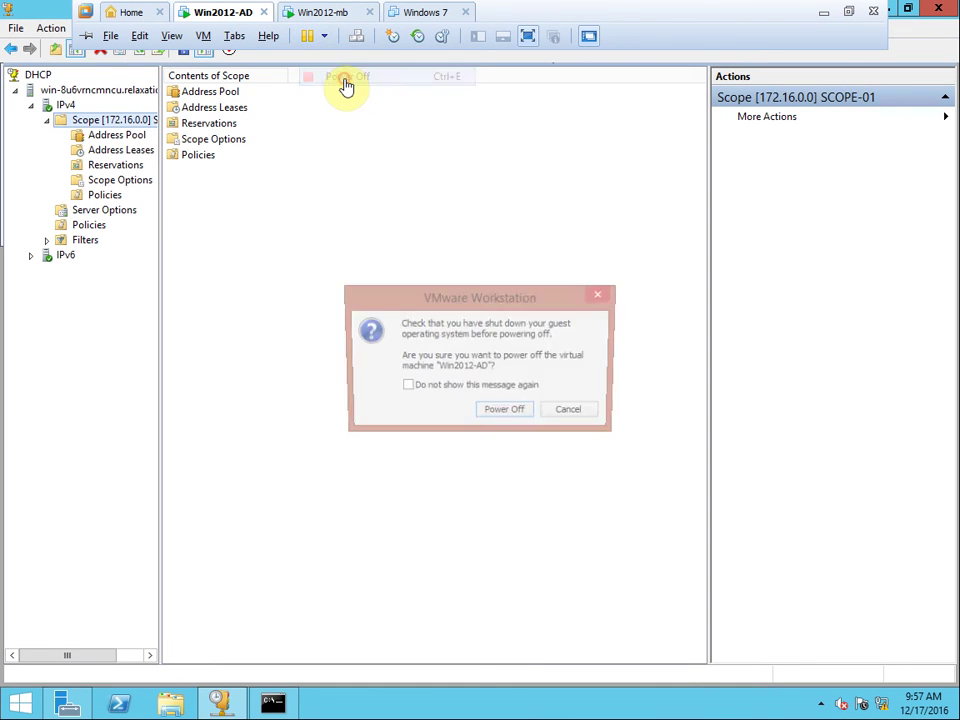
pyautogui.click(526, 419)
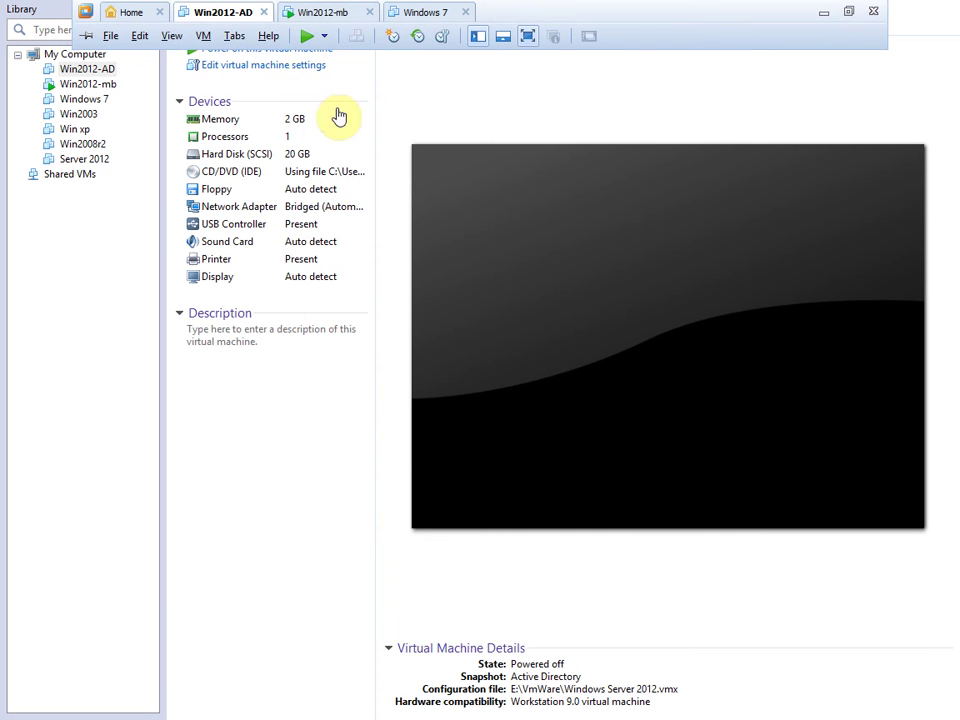
# - Switch to the Win2012-mb virtual machine and refresh the Server Options of dhcp-01.relaxationit.com
pyautogui.click(330, 14)
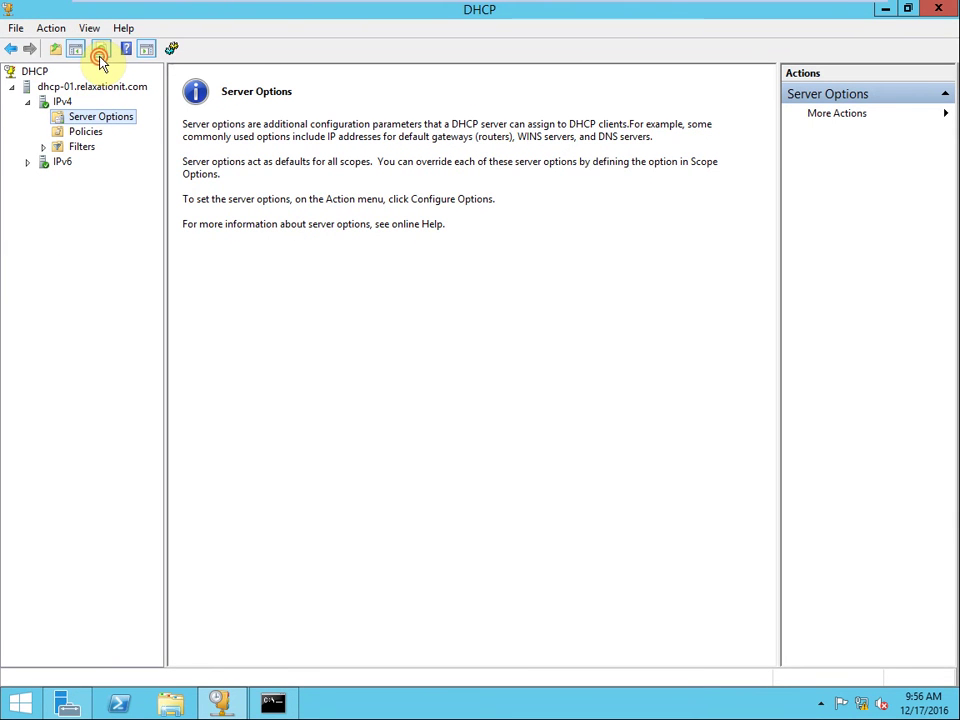
pyautogui.click(100, 56)
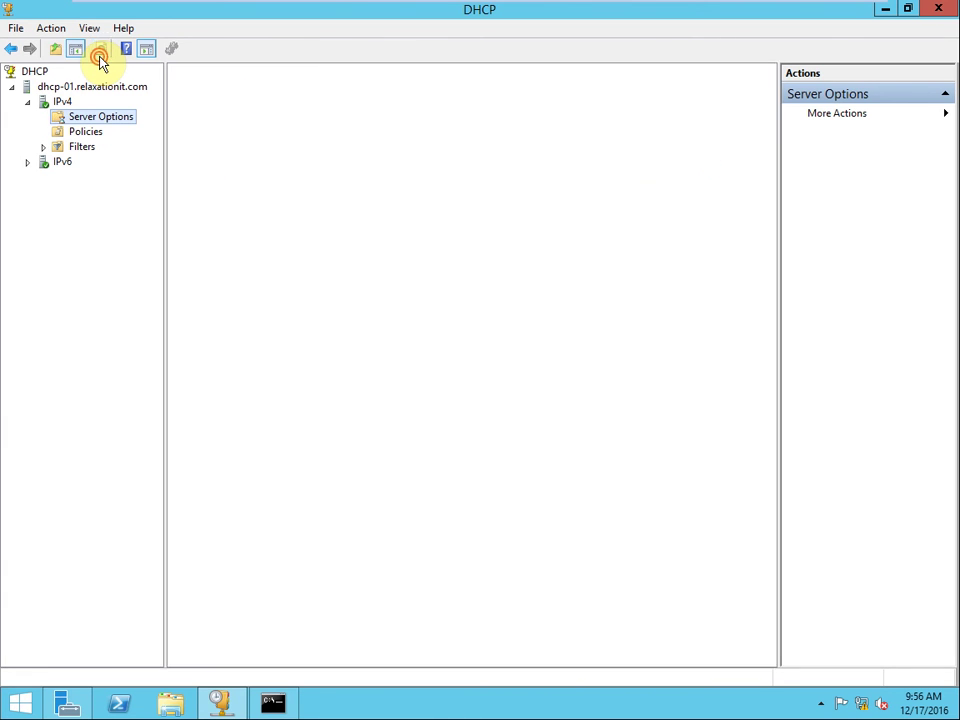
pyautogui.click(100, 56)
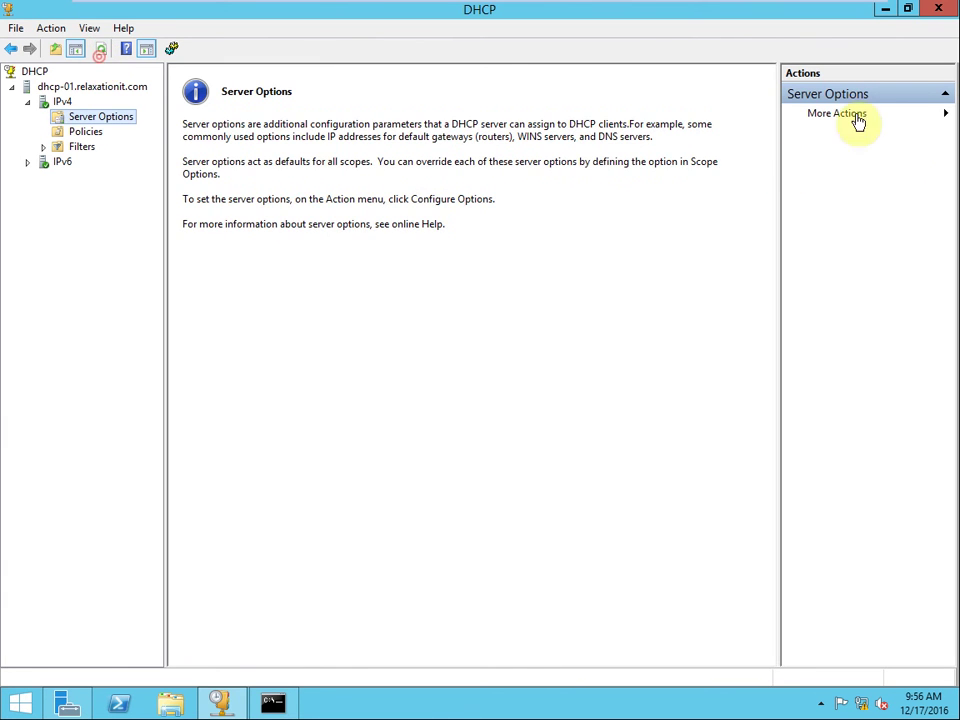
# - Close the DHCP console, reopen it from the Run dialog and maximize its window
pyautogui.click(936, 10)
pyautogui.press('super+r')
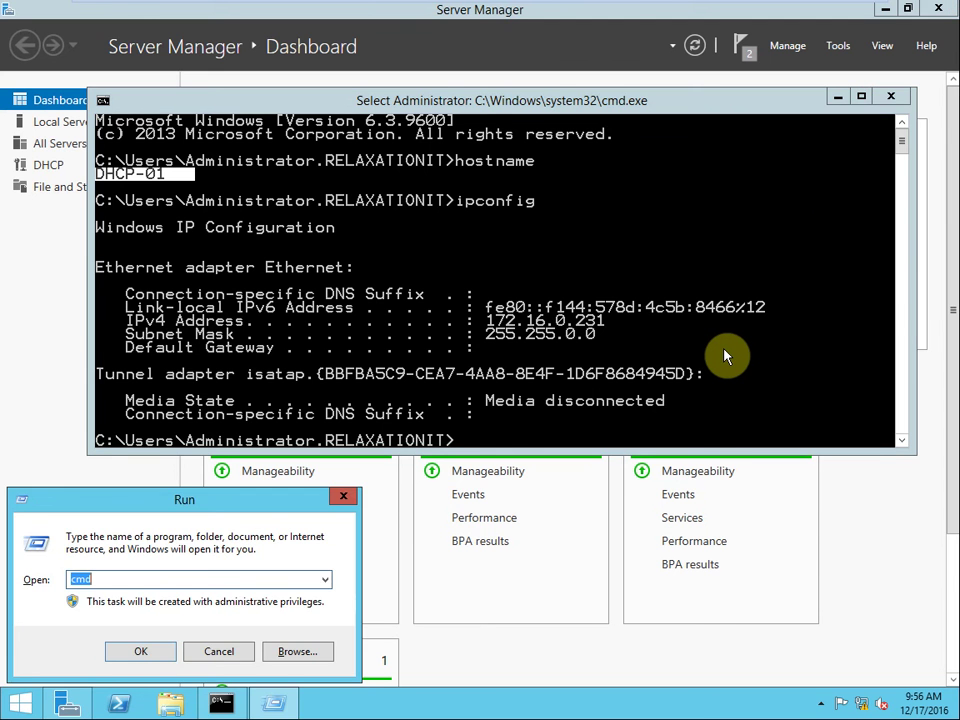
pyautogui.write('dhcp')
pyautogui.press('Down')
pyautogui.press('Return')
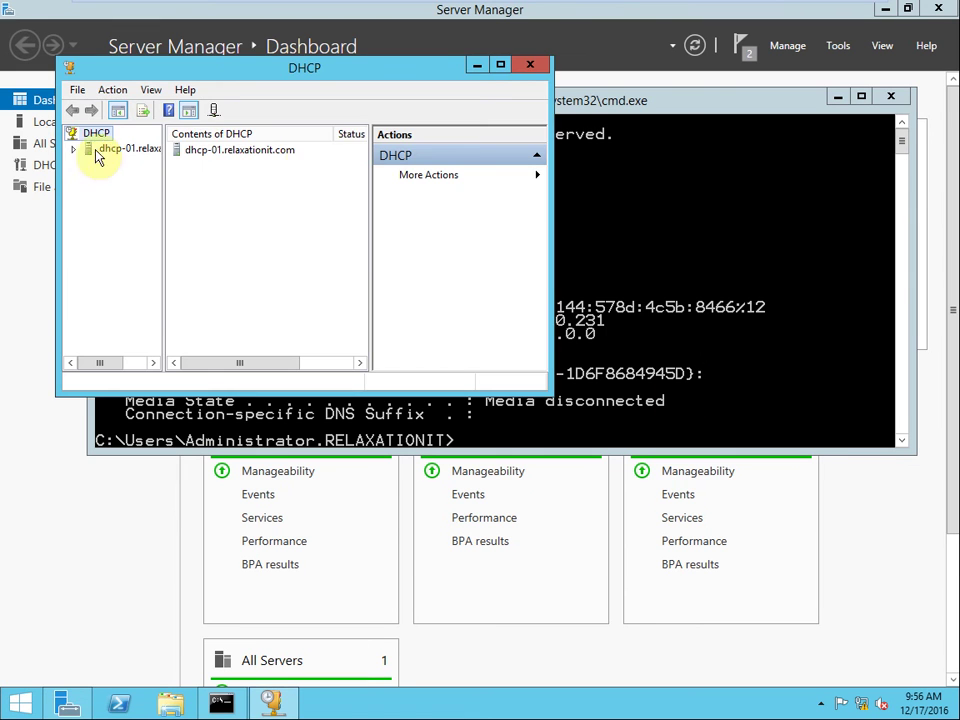
pyautogui.click(503, 66)
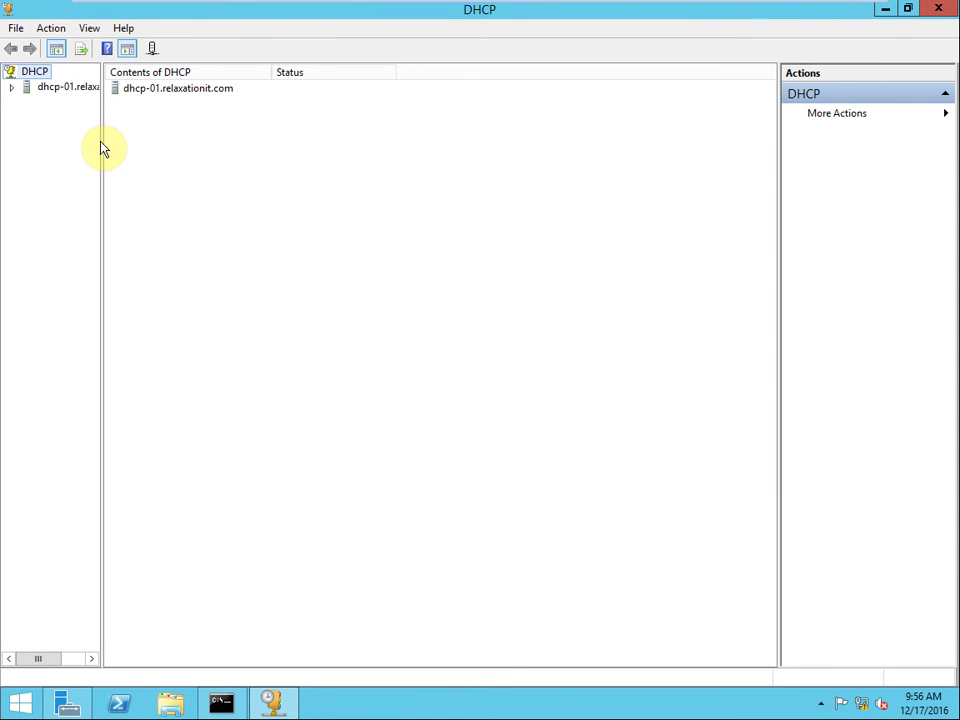
# - Widen the console tree and expand dhcp-01.relaxationit.com and IPv4 down to the contents of scope 172.16.0.0
pyautogui.moveTo(101, 131); pyautogui.dragTo(152, 140)
pyautogui.click(12, 88)
pyautogui.click(26, 101)
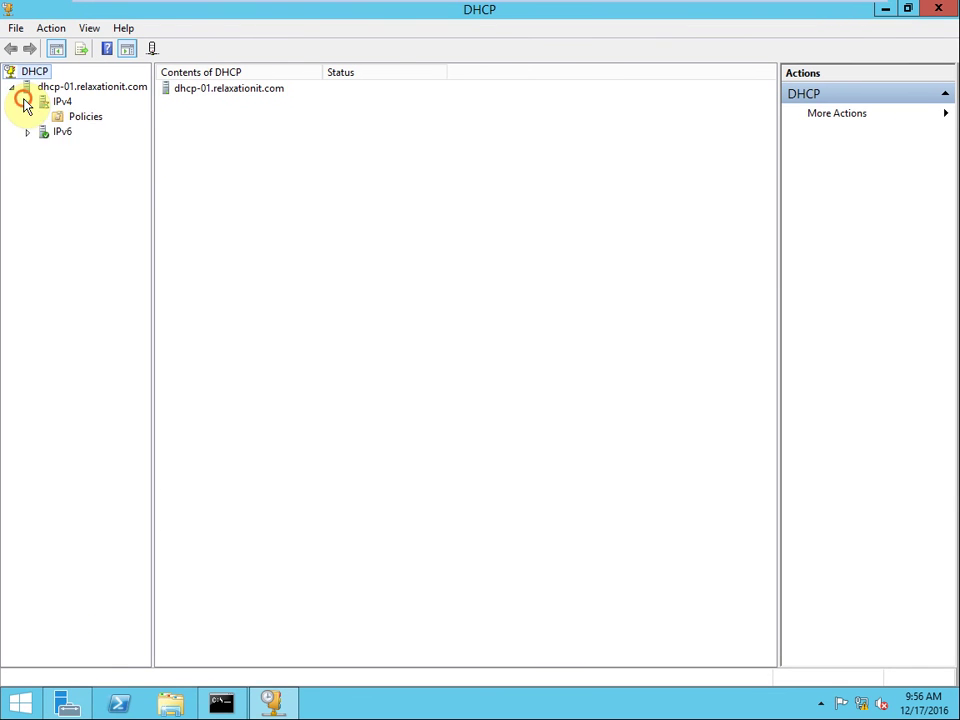
pyautogui.doubleClick(88, 118)
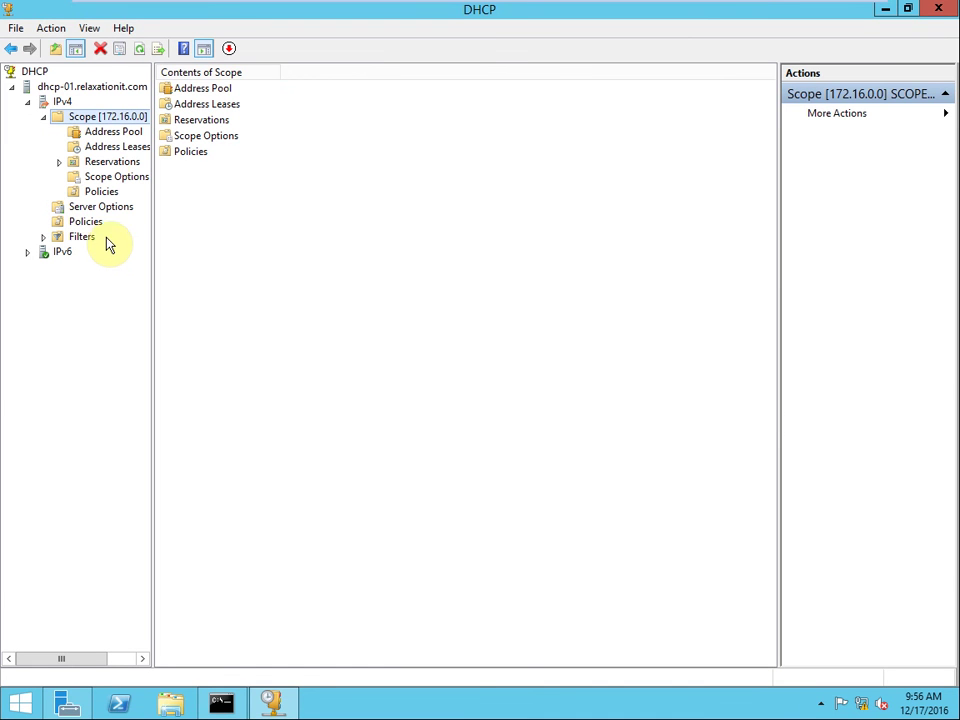
# - Examine the scope's address leases, reservations, scope options and address pool range on dhcp-01
pyautogui.click(113, 134)
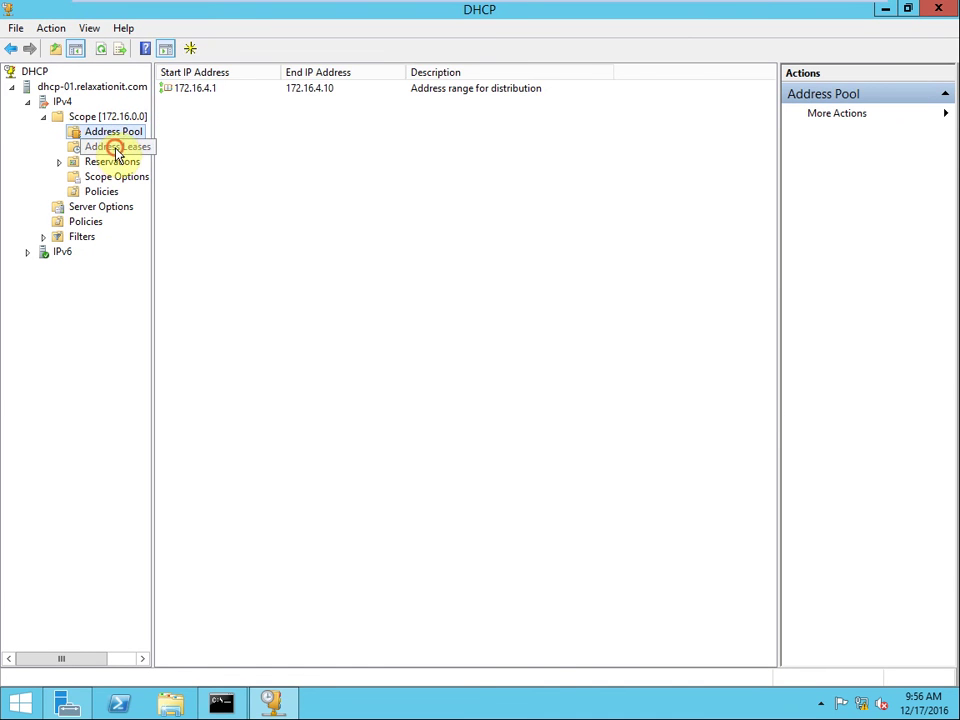
pyautogui.click(117, 148)
pyautogui.click(114, 164)
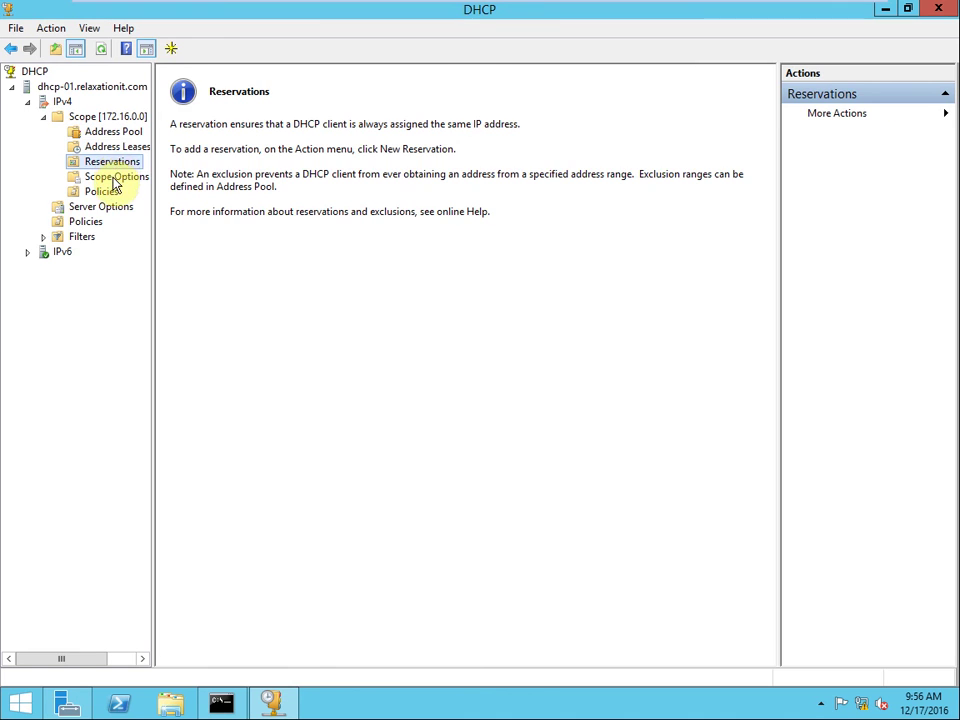
pyautogui.click(114, 181)
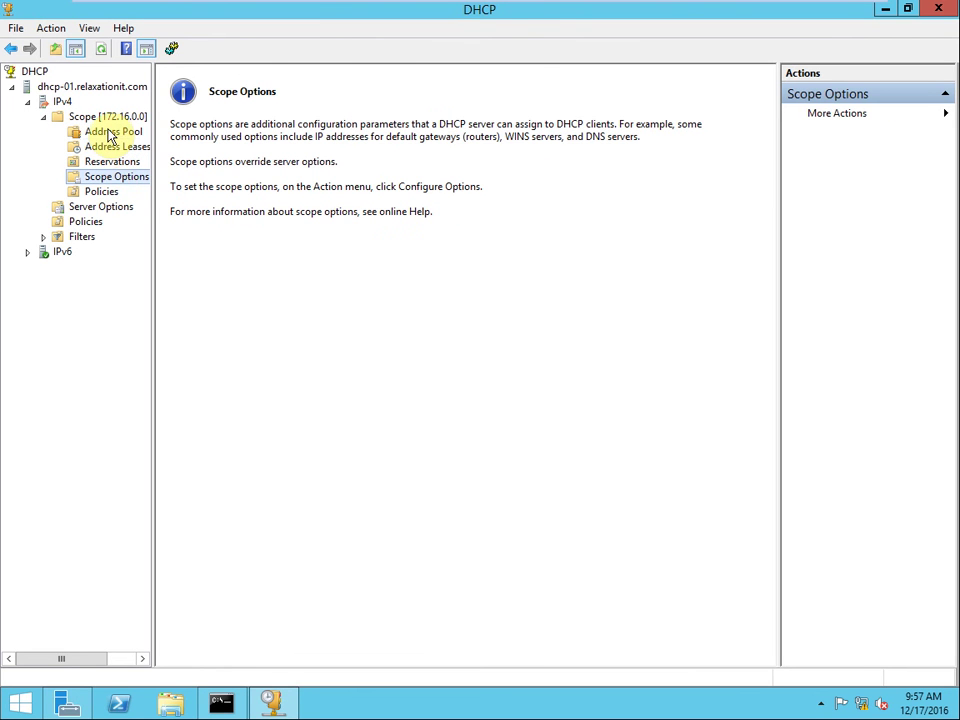
pyautogui.click(111, 133)
pyautogui.click(204, 90)
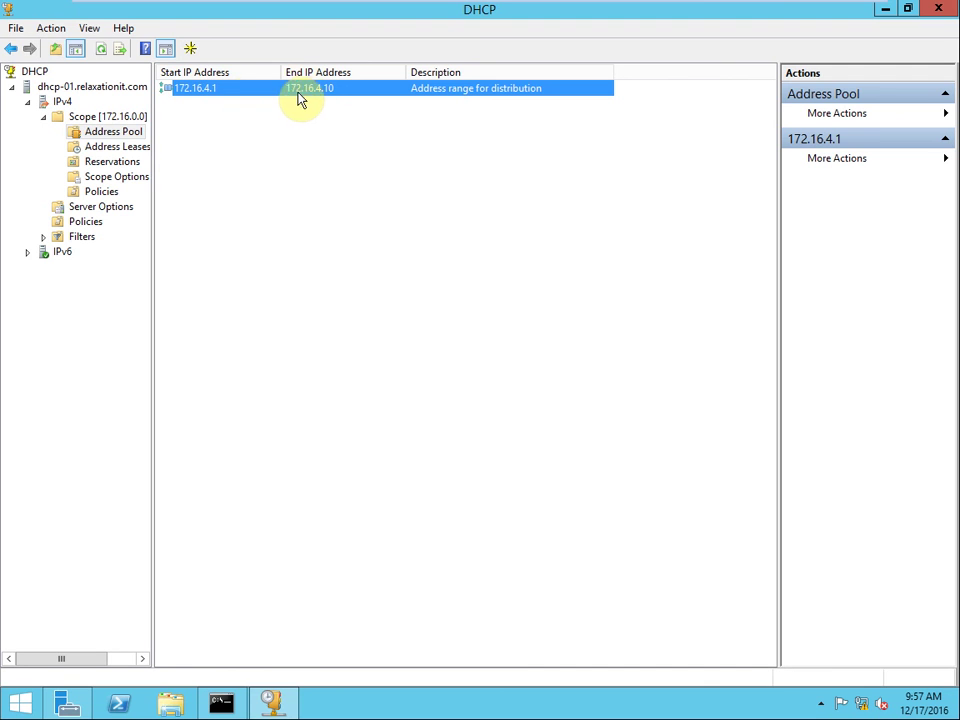
# - View dhcp-01's IPv4 contents, open its Configure Failover wizard and cancel it
pyautogui.click(61, 102)
pyautogui.rightClick(58, 106)
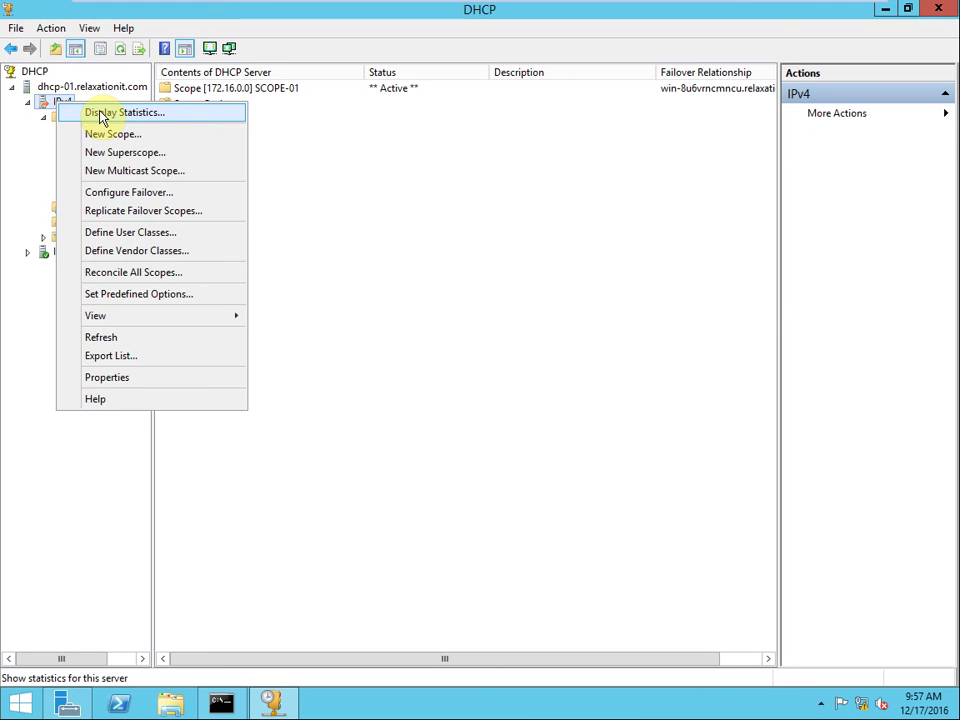
pyautogui.click(90, 192)
pyautogui.click(648, 550)
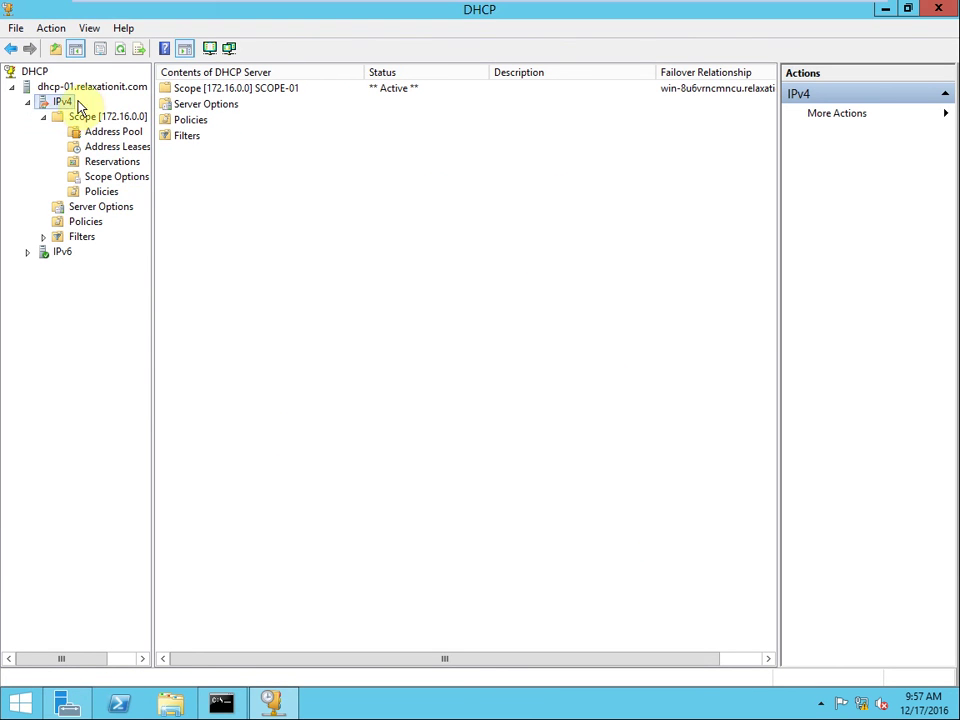
# - Check the actions available for IPv4 and the dhcp-01 server, and open the list of authorized DHCP servers
pyautogui.rightClick(52, 102)
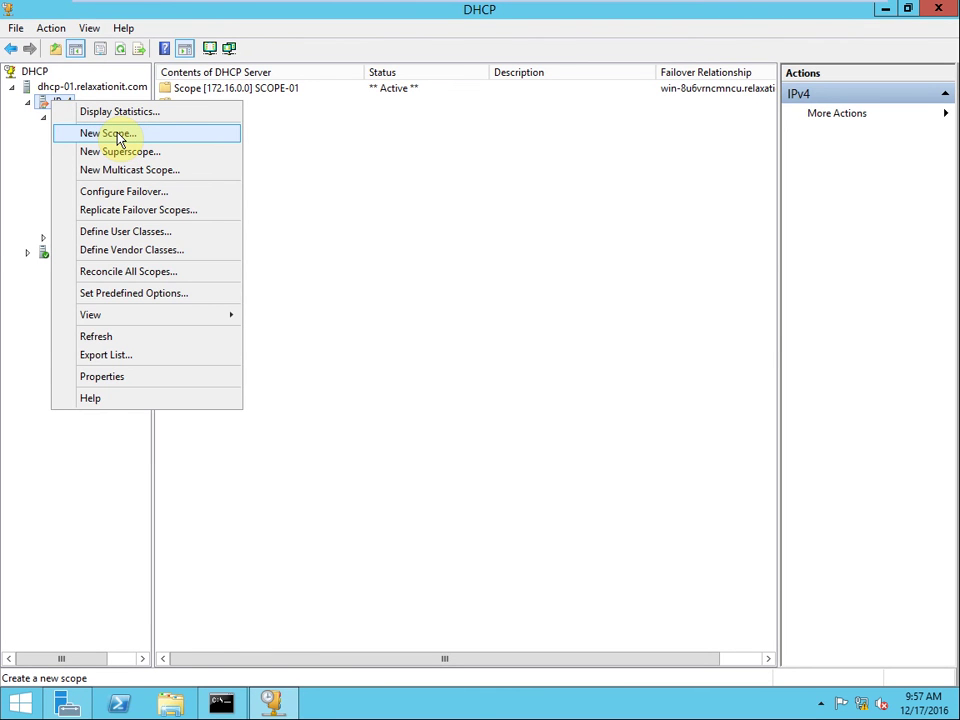
pyautogui.rightClick(66, 89)
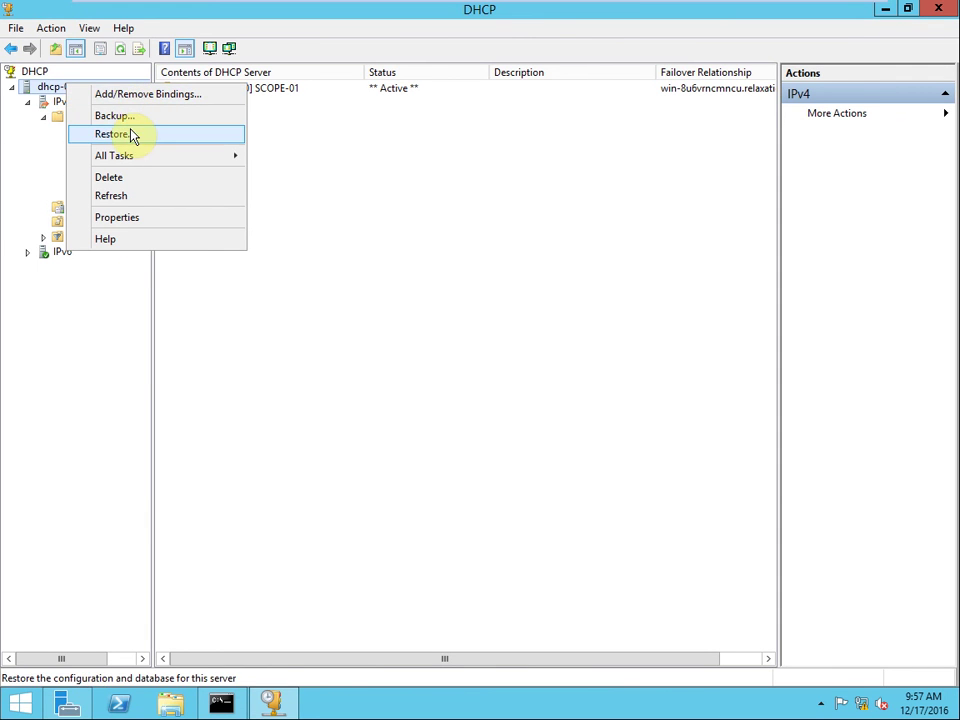
pyautogui.rightClick(37, 74)
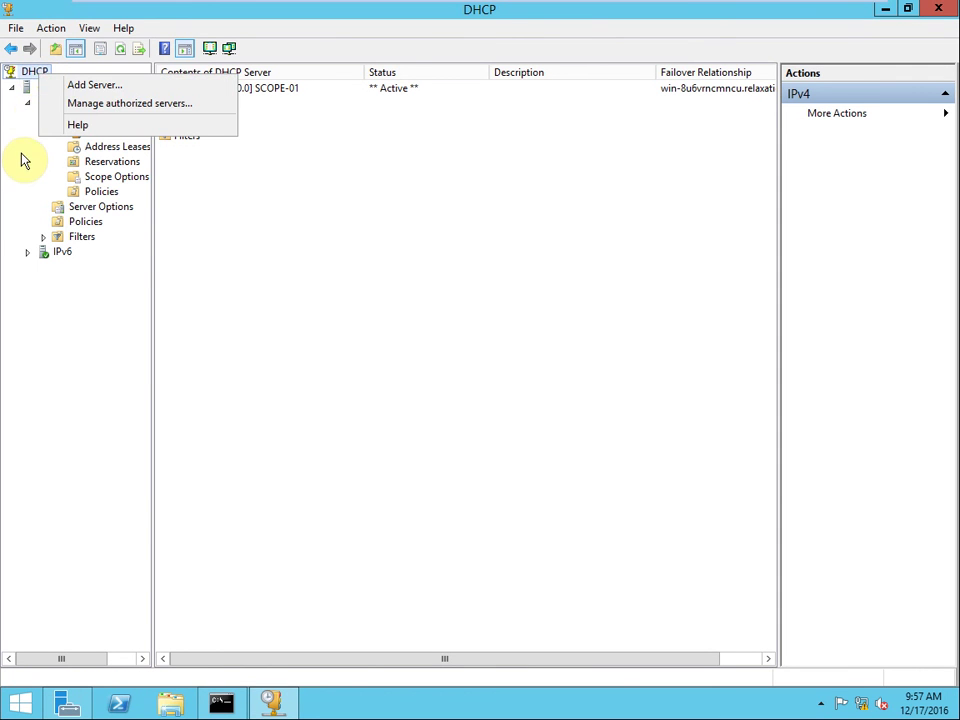
pyautogui.click(19, 150)
pyautogui.rightClick(47, 78)
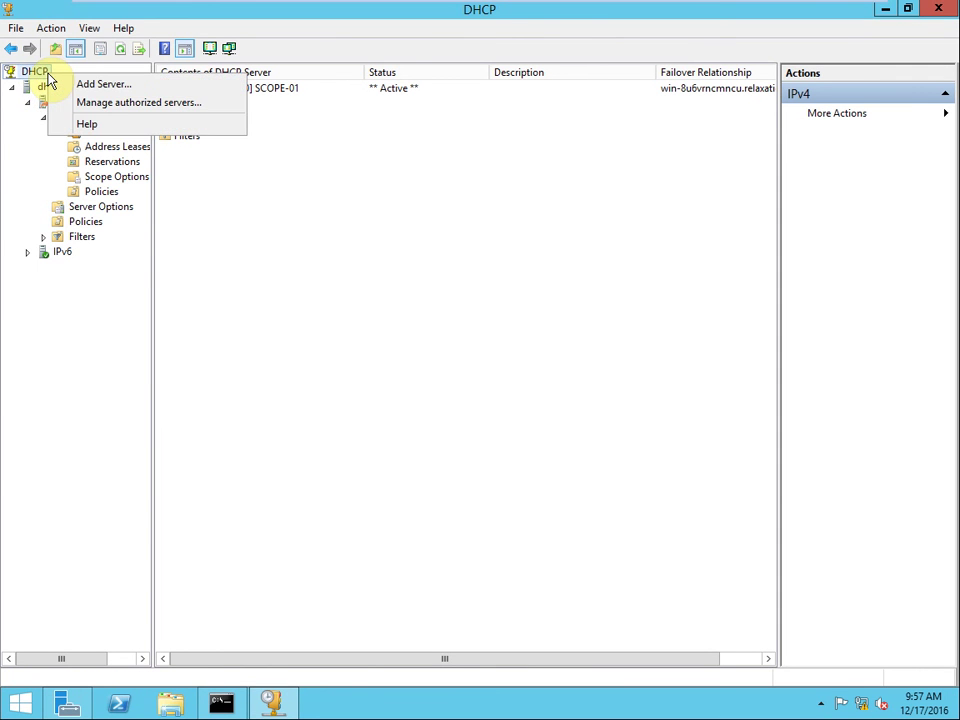
pyautogui.click(118, 102)
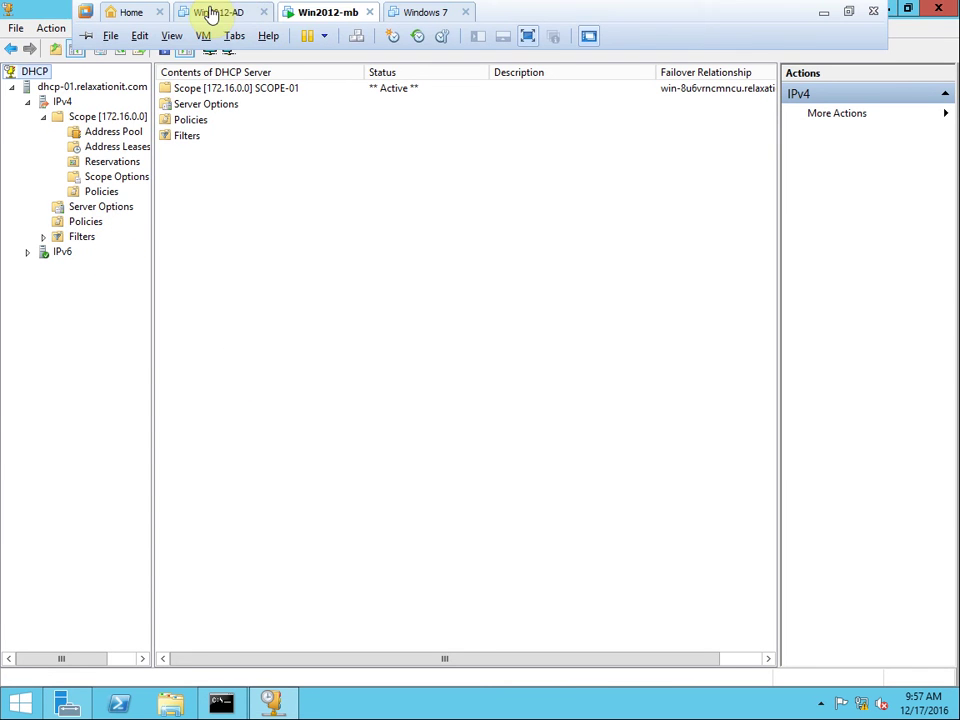
# - Check the power state of the Win2012-AD virtual machine and return to Win2012-mb
pyautogui.click(220, 14)
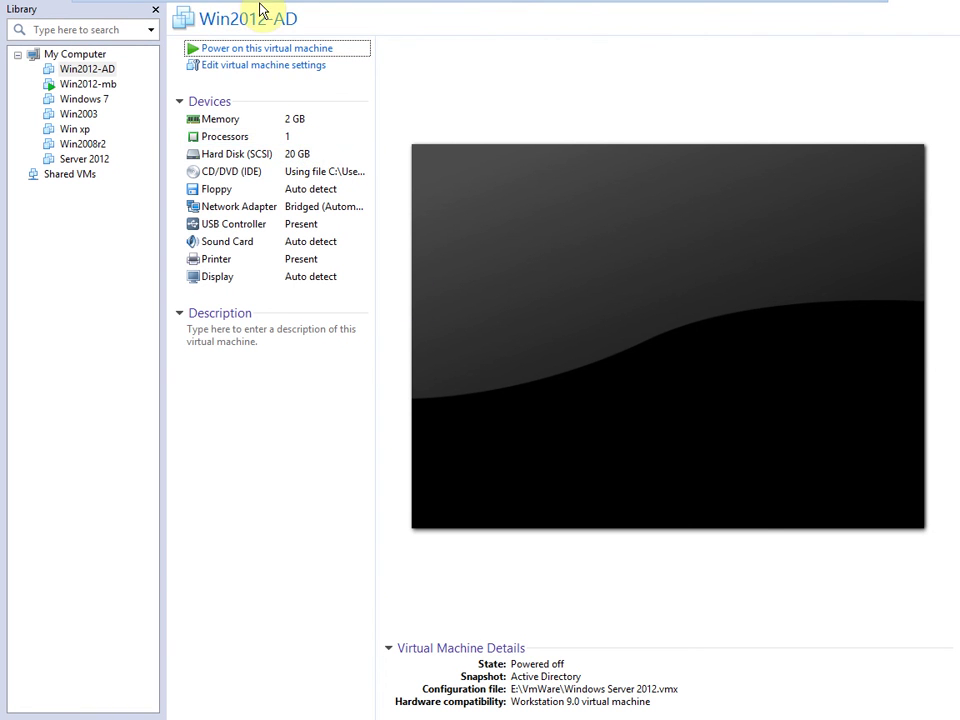
pyautogui.moveTo(268, 6)
pyautogui.click(314, 10)
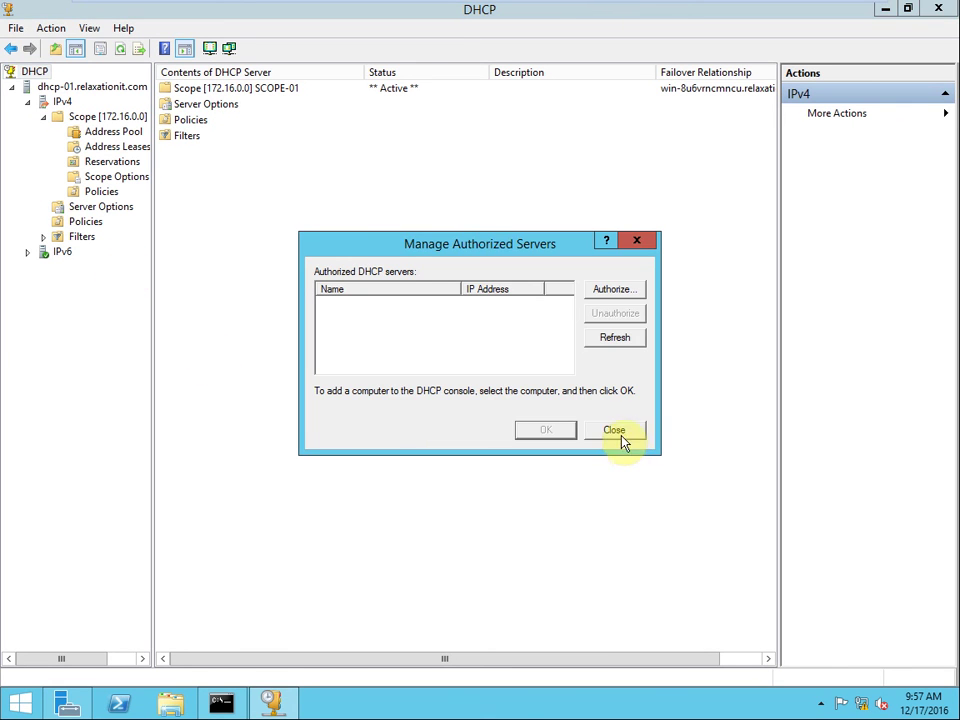
# - View the Authorize DHCP Server dialog, cancel it and close Manage Authorized Servers
pyautogui.click(630, 291)
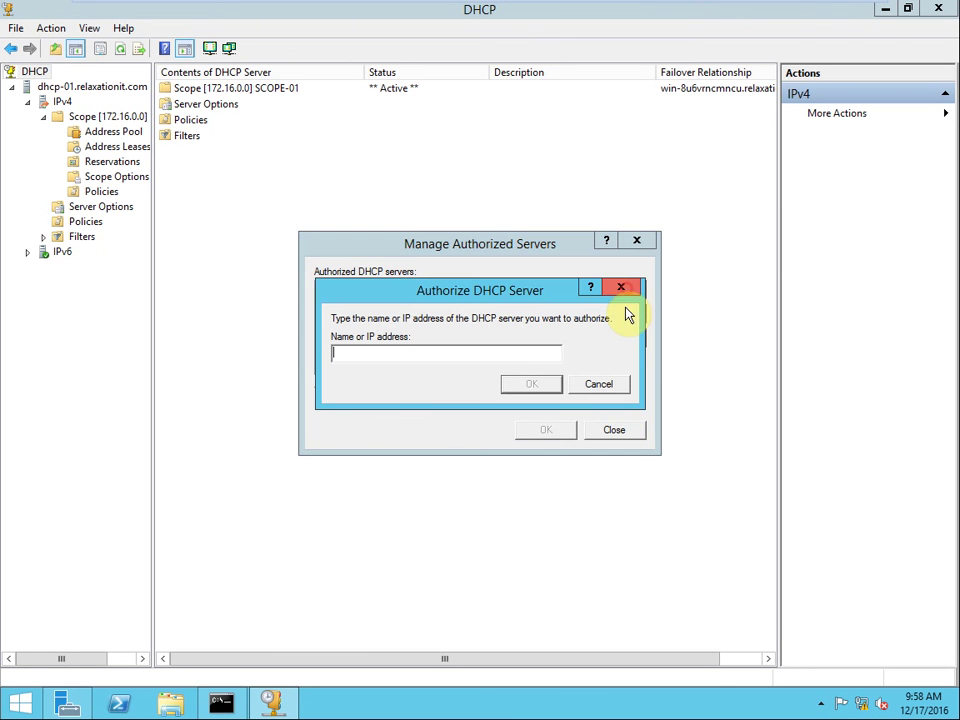
pyautogui.click(585, 388)
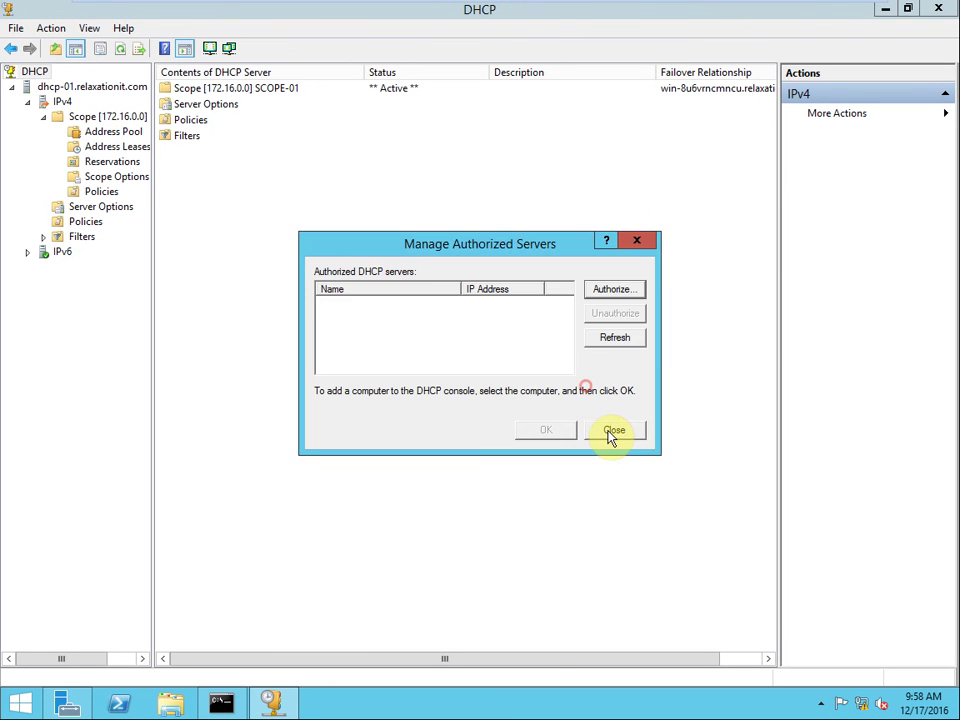
pyautogui.click(612, 436)
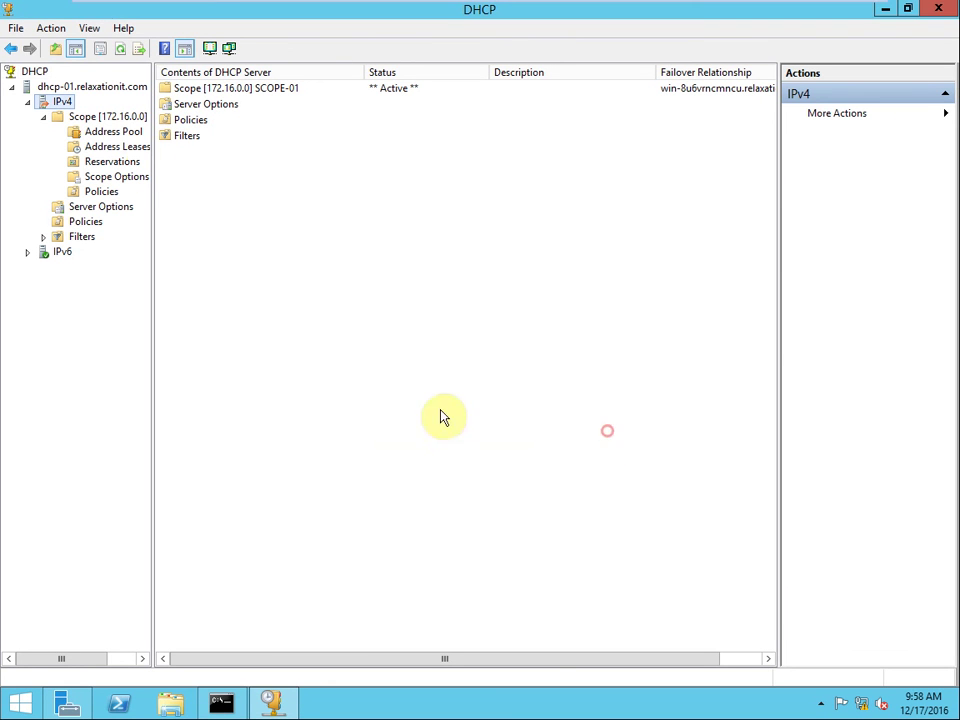
# - Check the actions available for scope 172.16.0.0 on dhcp-01 and view the scope's contents
pyautogui.rightClick(87, 120)
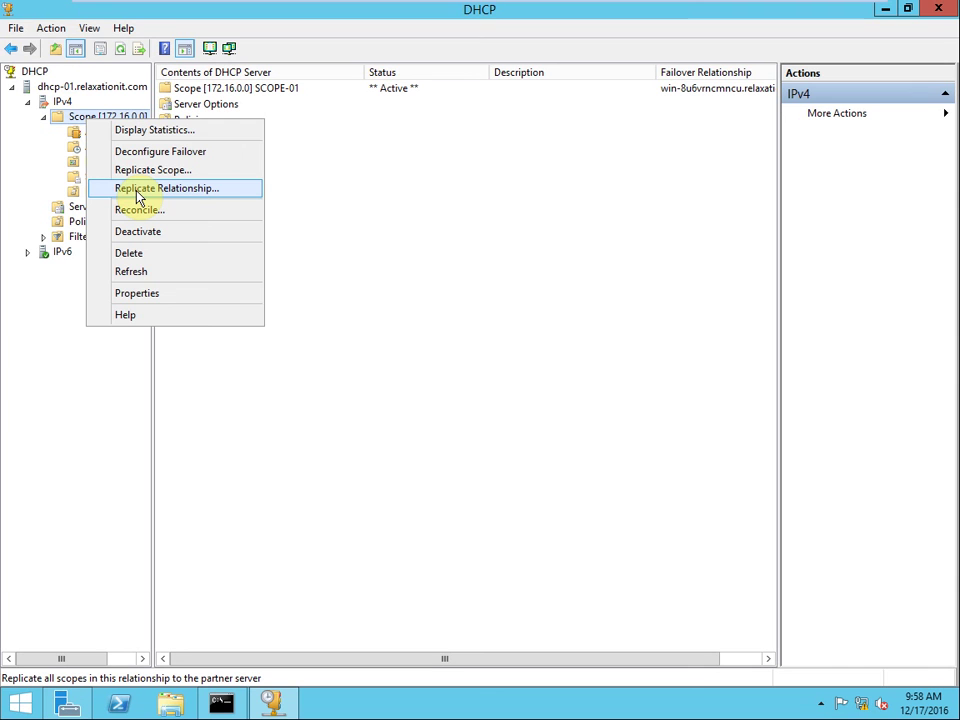
pyautogui.click(118, 347)
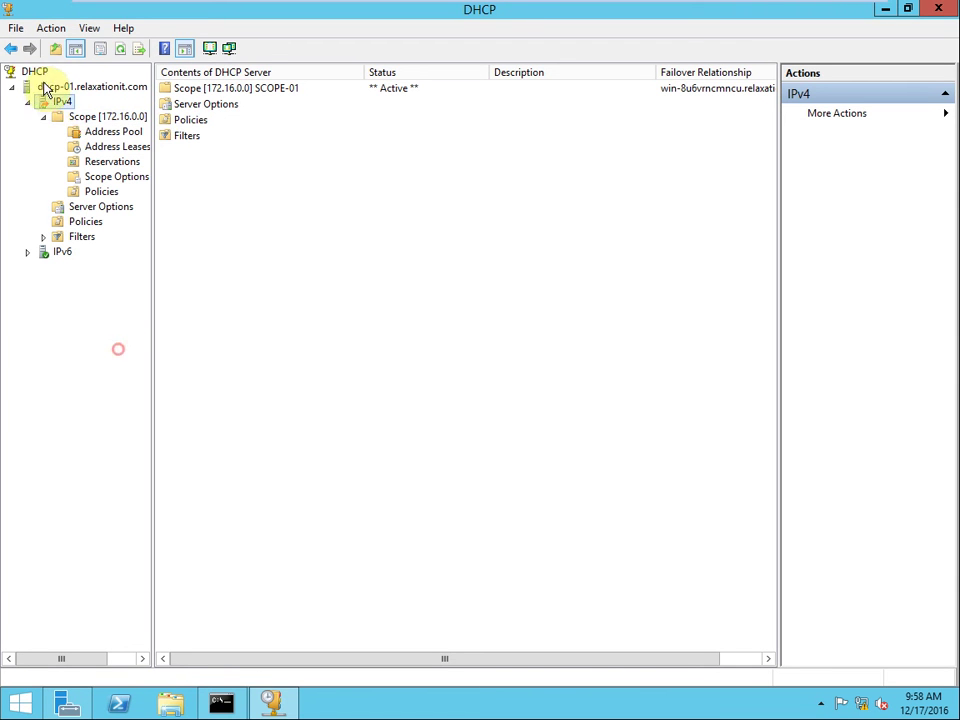
pyautogui.click(96, 117)
# - Power on the Win2012-AD virtual machine, check its startup and return to Win2012-mb
pyautogui.moveTo(138, 8)
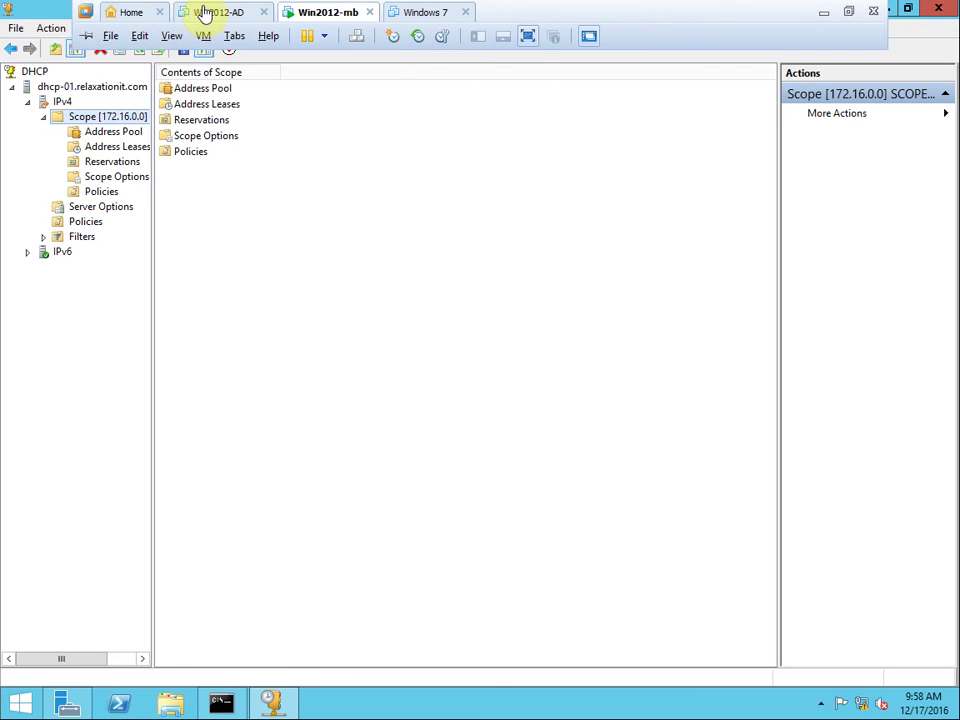
pyautogui.click(204, 14)
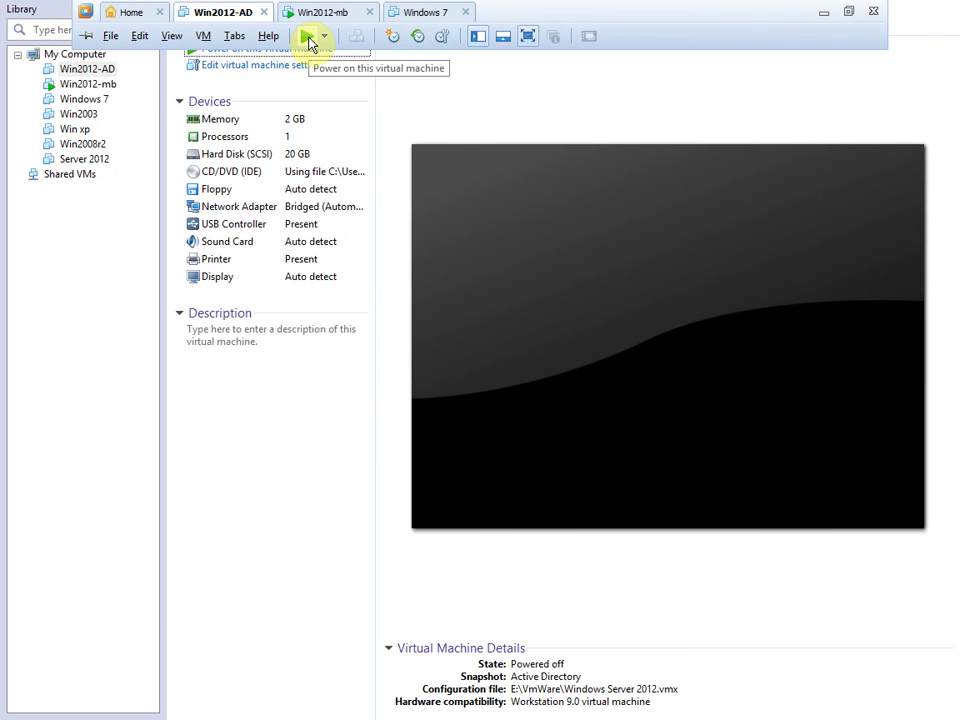
pyautogui.click(308, 38)
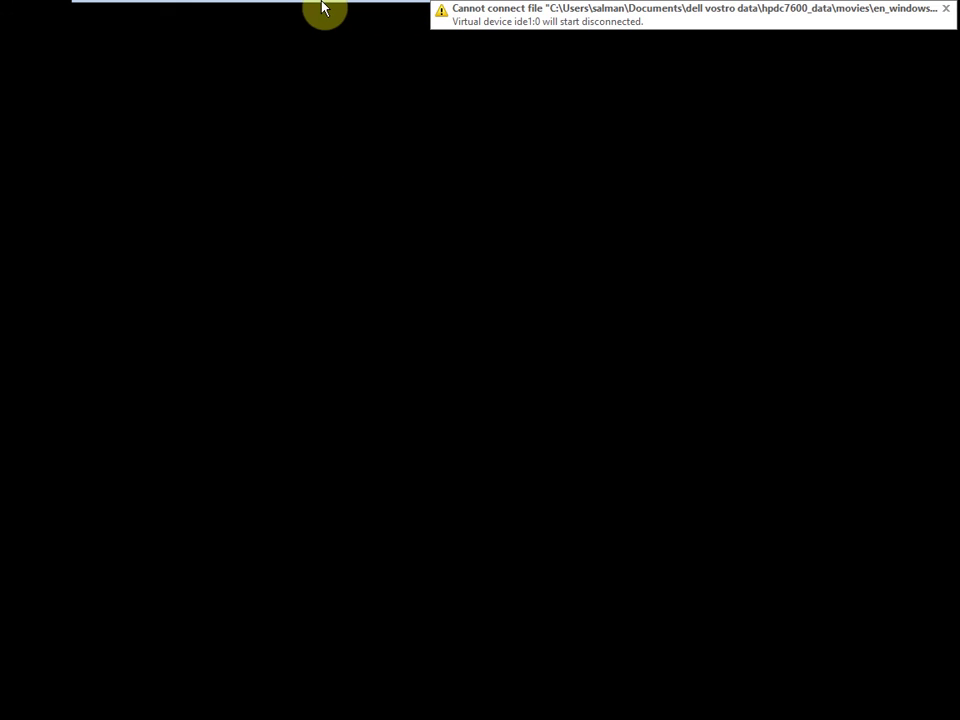
pyautogui.click(330, 12)
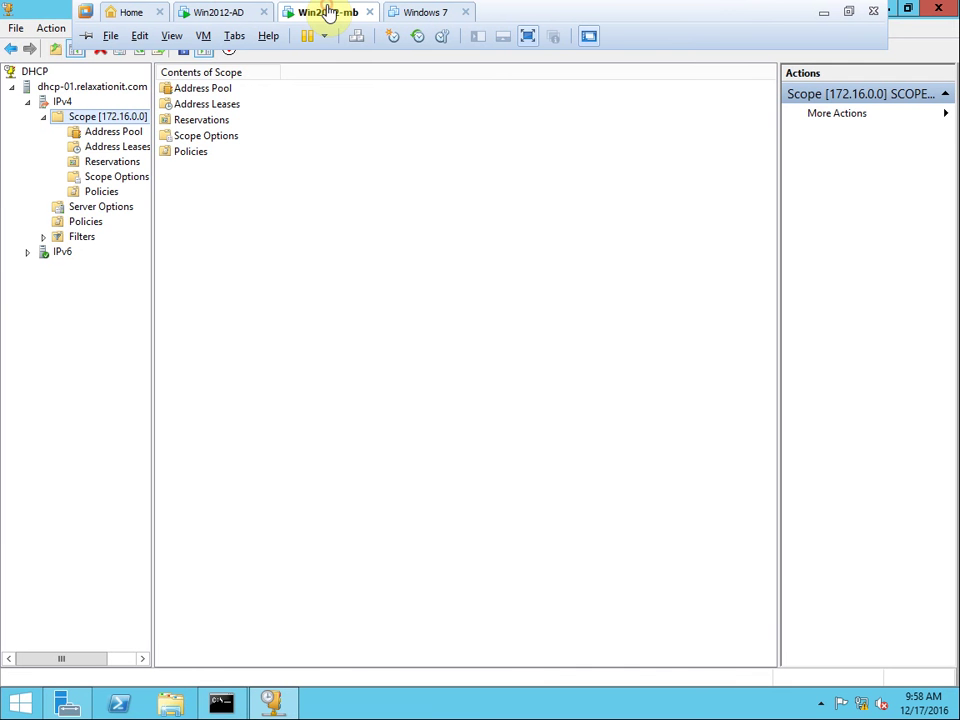
pyautogui.click(212, 12)
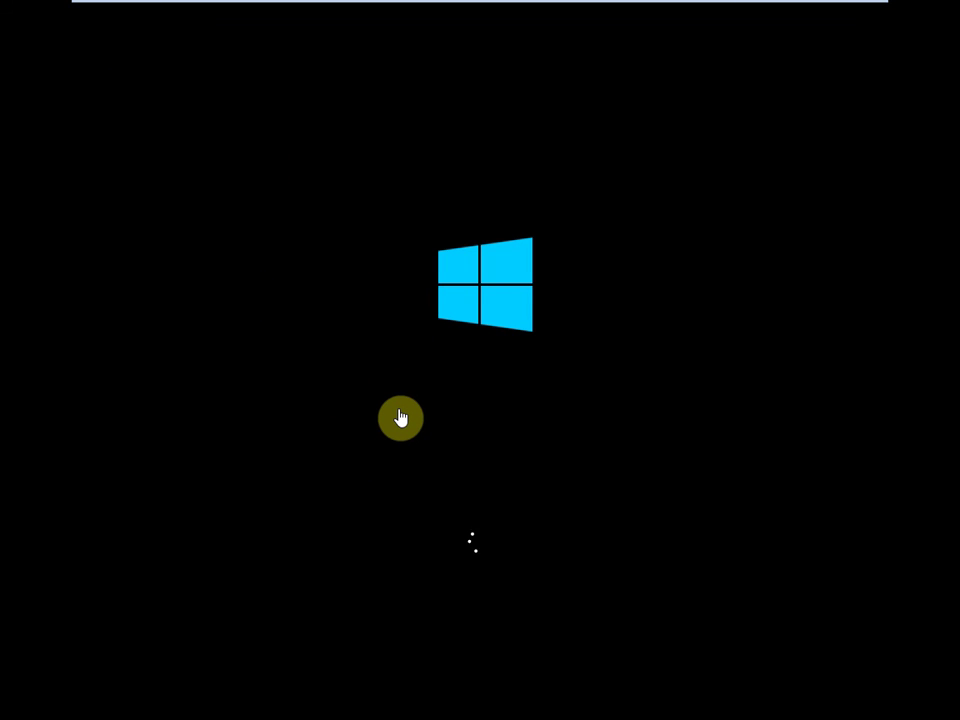
pyautogui.click(311, 11)
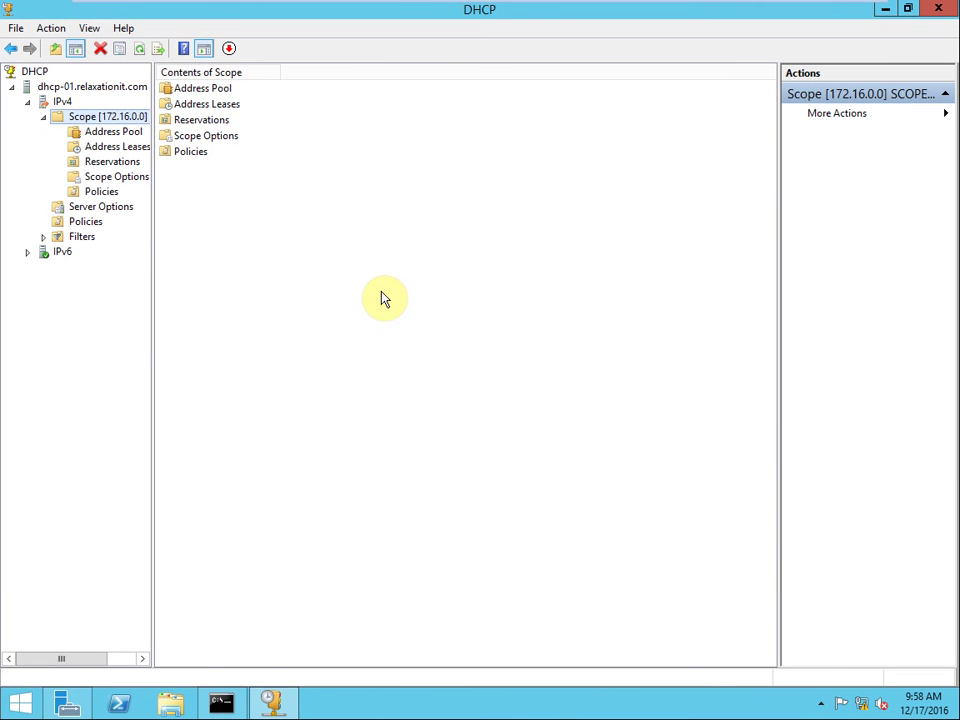
# - View the address pool and address leases of scope 172.16.0.0, and return to the IPv4 contents
pyautogui.click(111, 329)
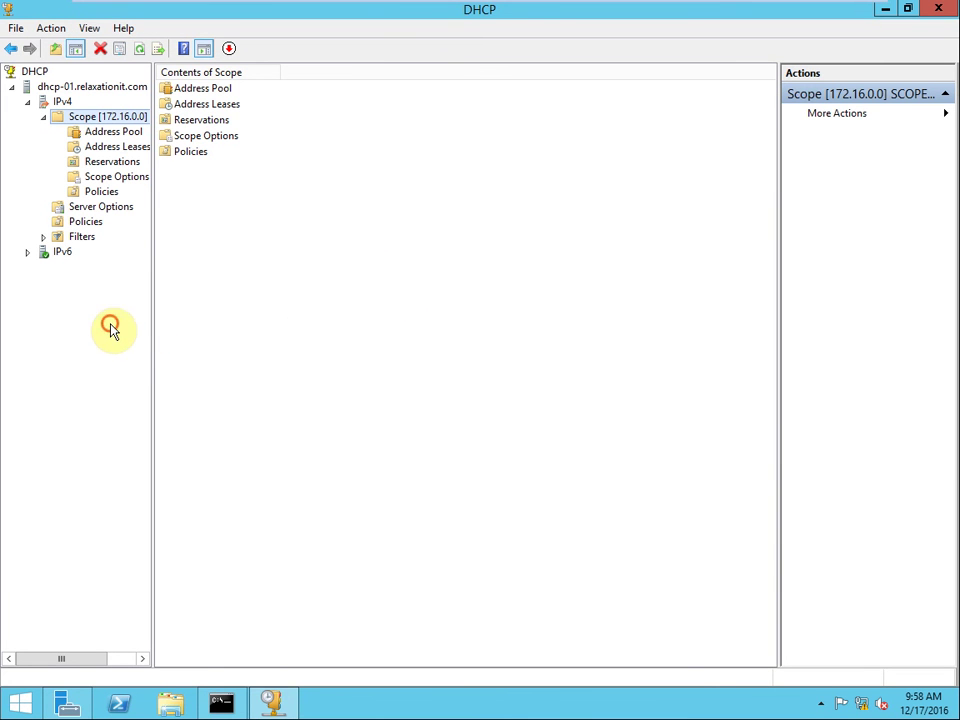
pyautogui.click(82, 133)
pyautogui.click(112, 148)
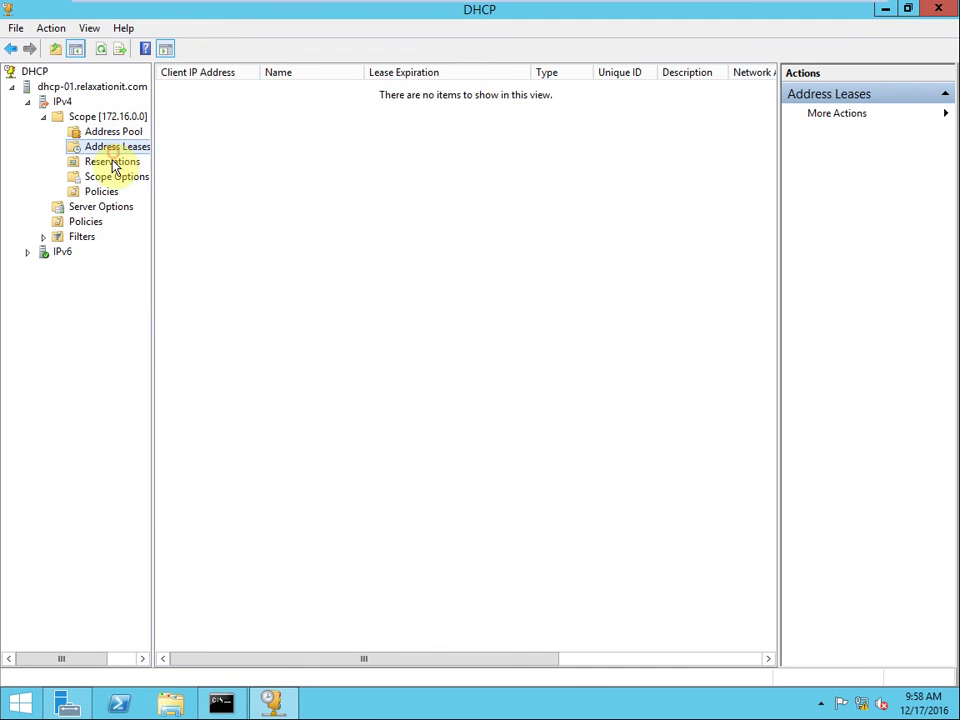
pyautogui.click(110, 131)
pyautogui.click(100, 146)
pyautogui.click(62, 102)
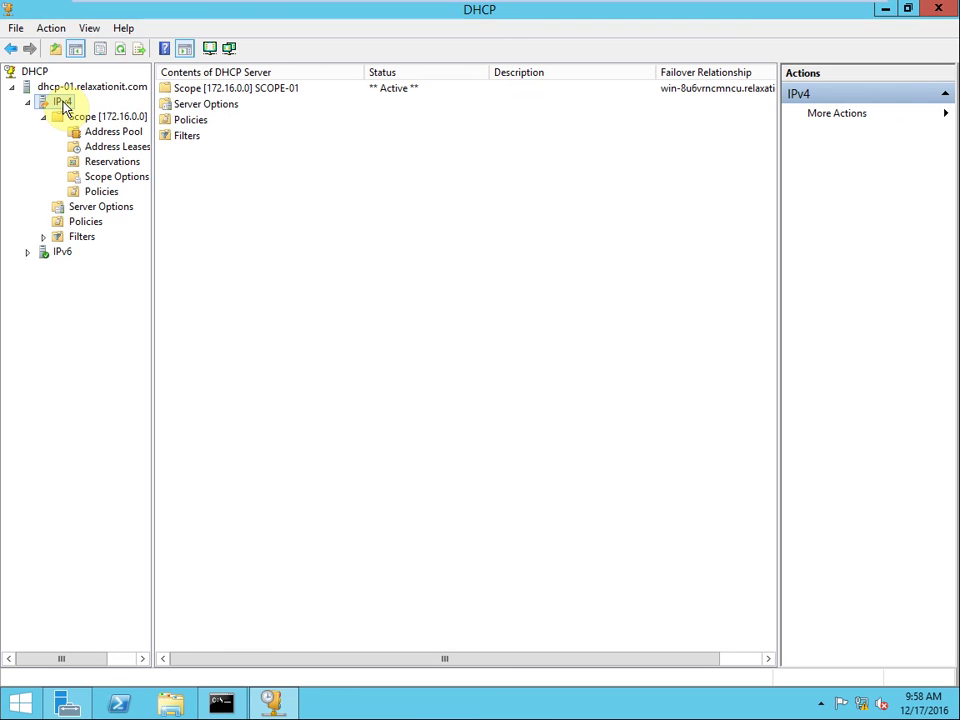
# - Check the actions available for IPv4 and the dhcp-01 server, and view the address pool of scope 172.16.0.0
pyautogui.rightClick(64, 106)
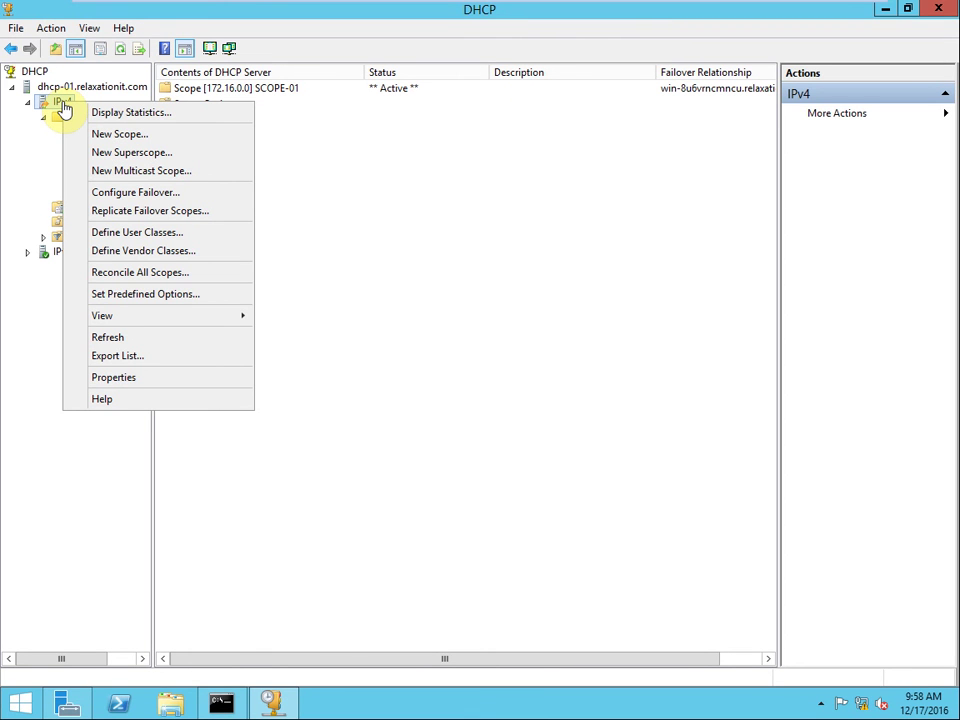
pyautogui.rightClick(57, 86)
pyautogui.click(50, 137)
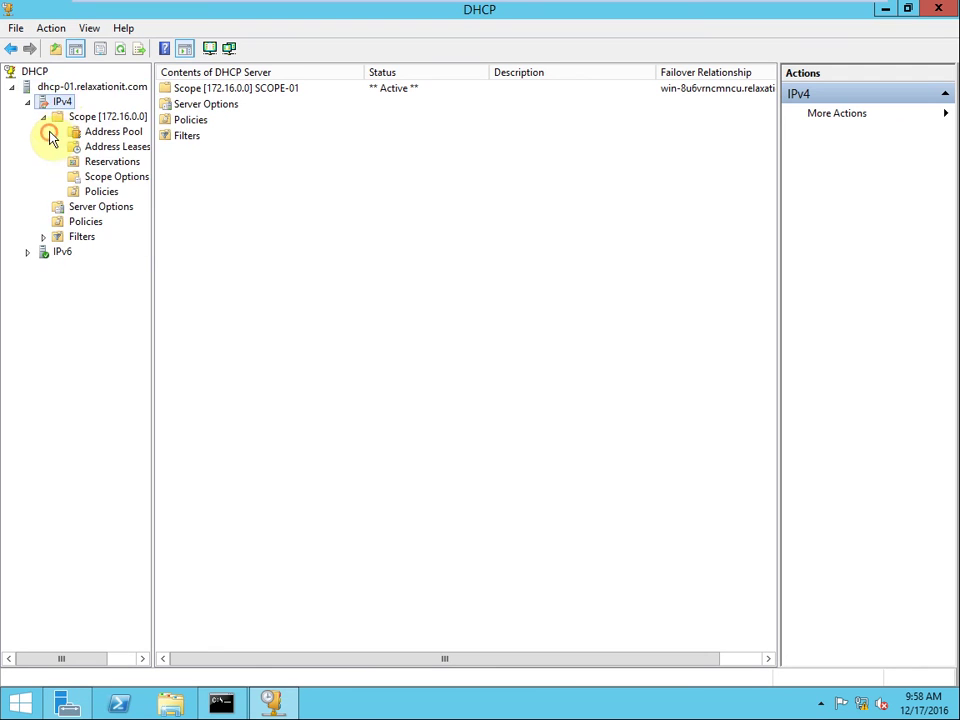
pyautogui.rightClick(58, 86)
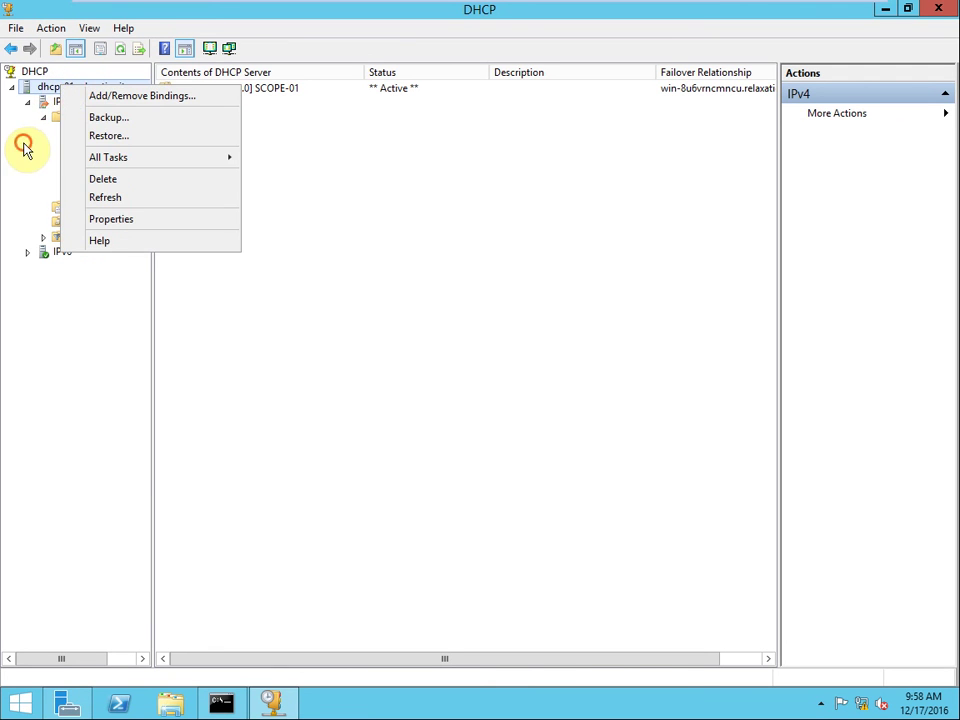
pyautogui.click(24, 147)
pyautogui.rightClick(60, 101)
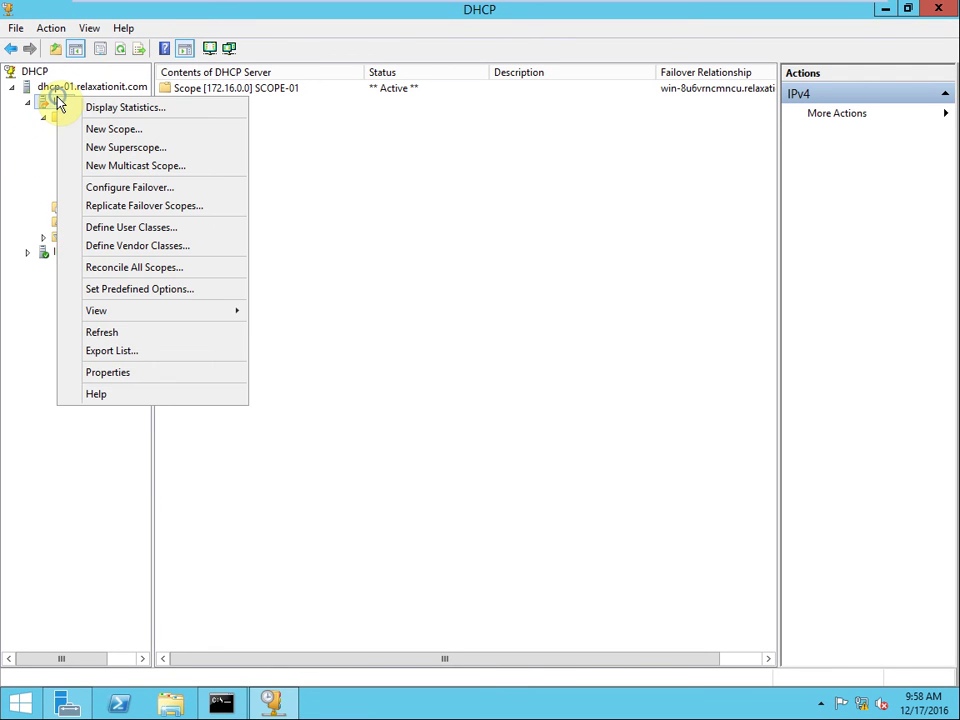
pyautogui.click(26, 178)
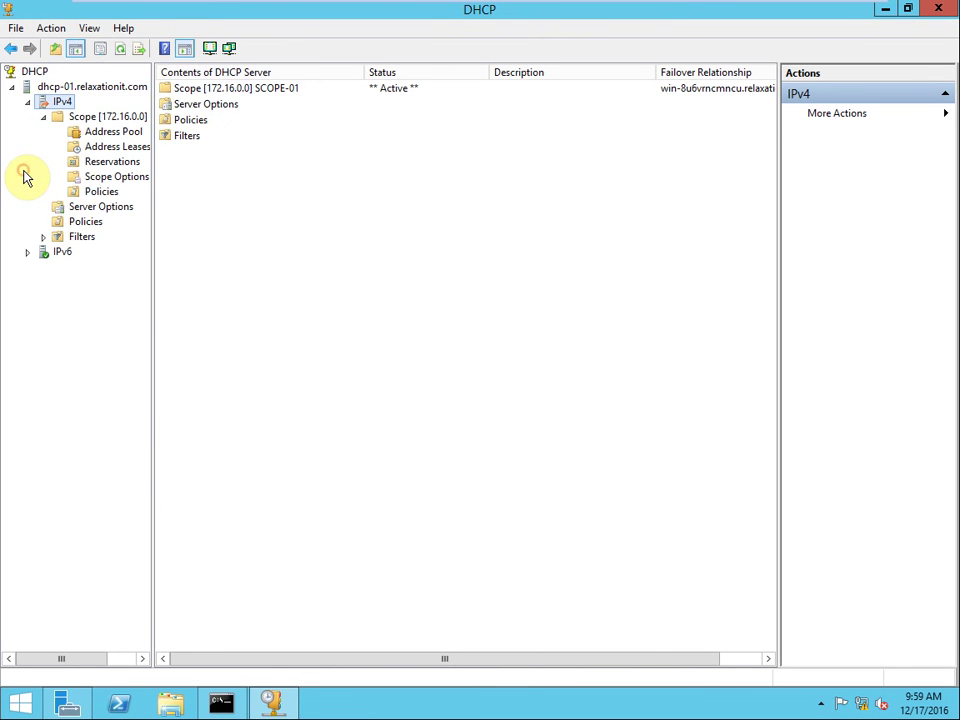
pyautogui.click(100, 117)
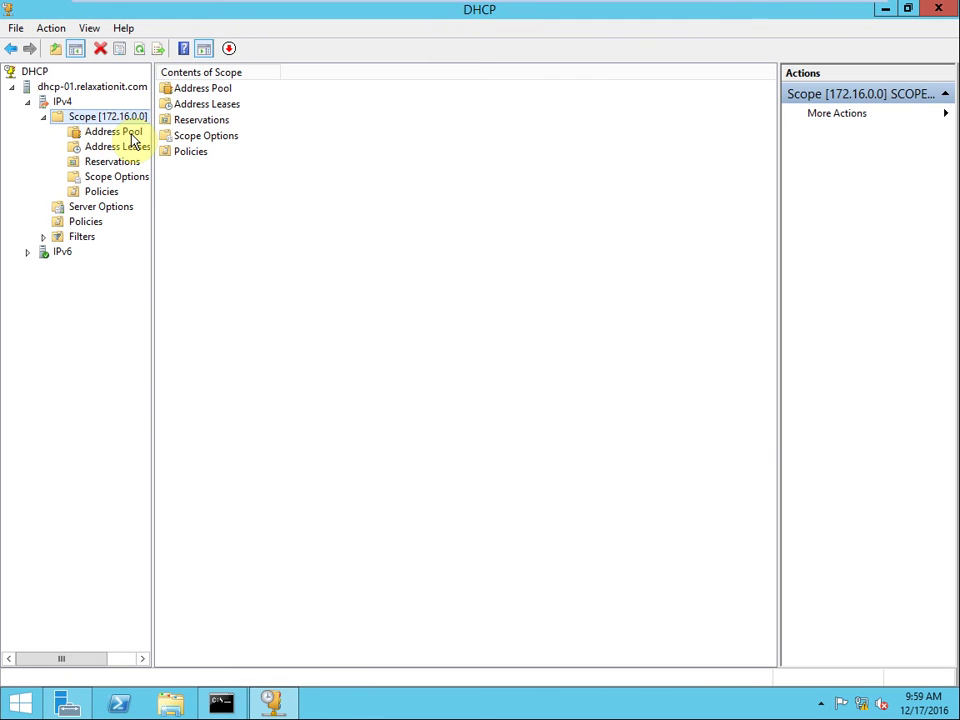
pyautogui.click(131, 135)
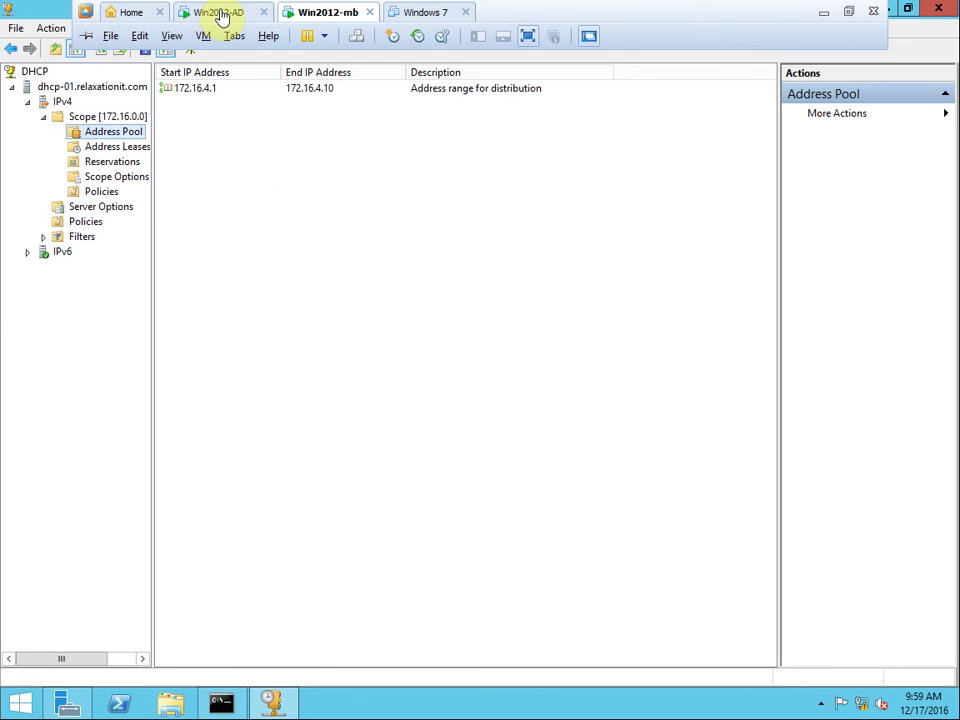
# - Switch to Win2012-AD, fit it to full screen and sign in as the domain administrator with the account password
pyautogui.click(219, 18)
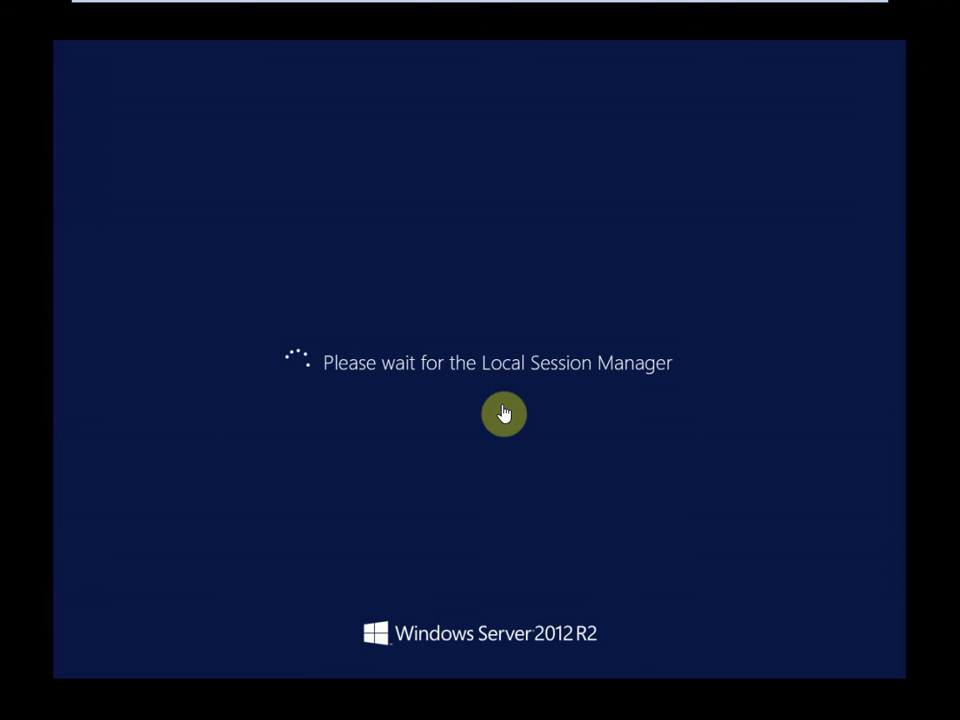
pyautogui.moveTo(306, 6)
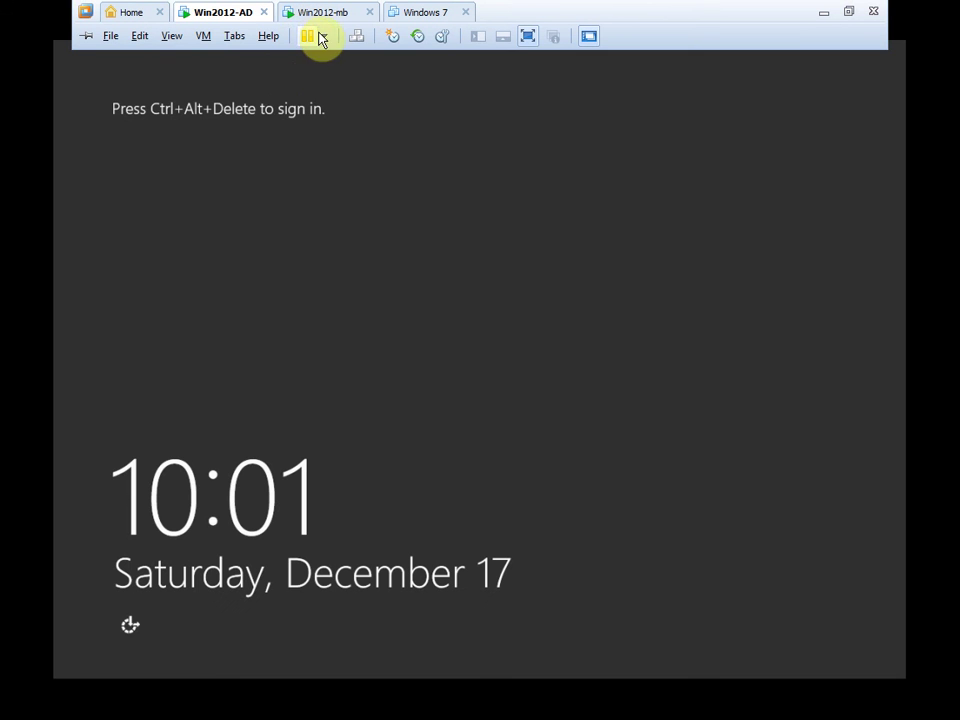
pyautogui.click(531, 36)
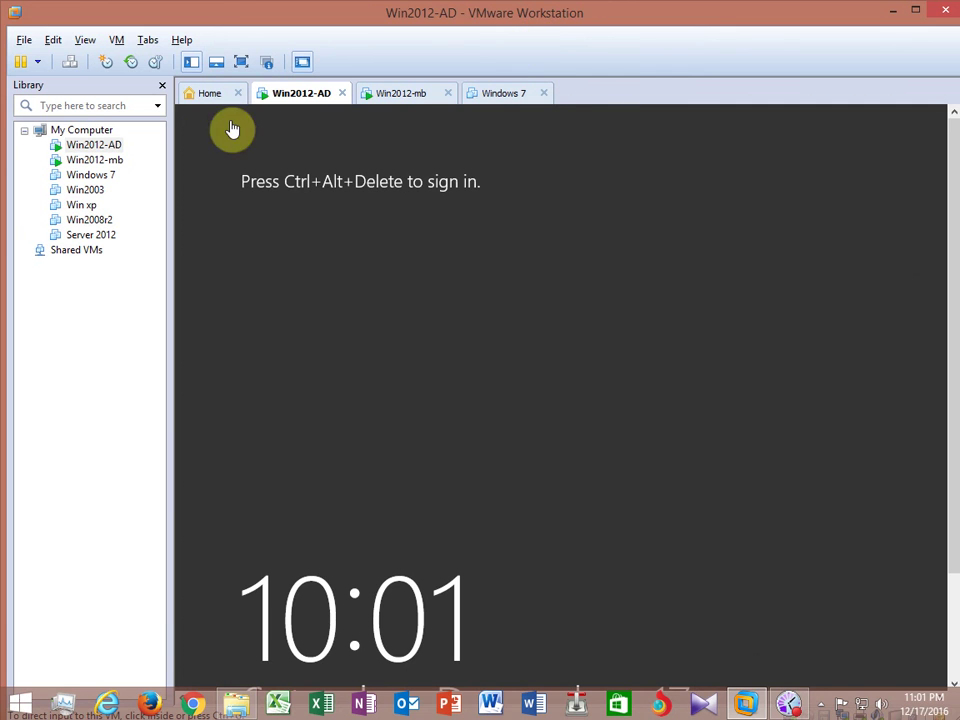
pyautogui.click(239, 62)
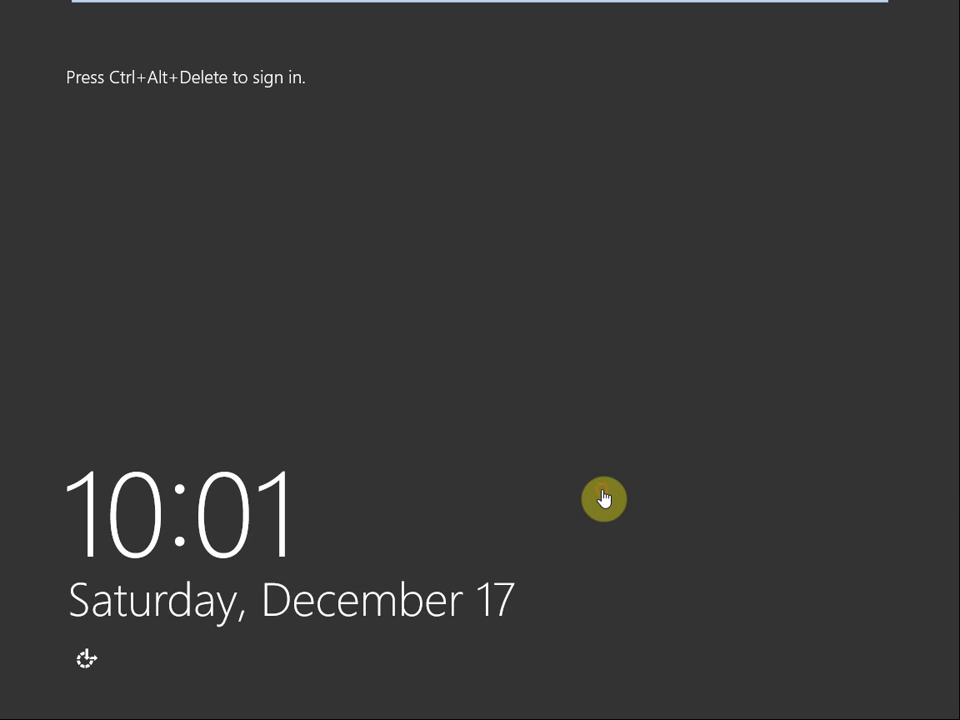
pyautogui.press('ctrl+alt+Insert')
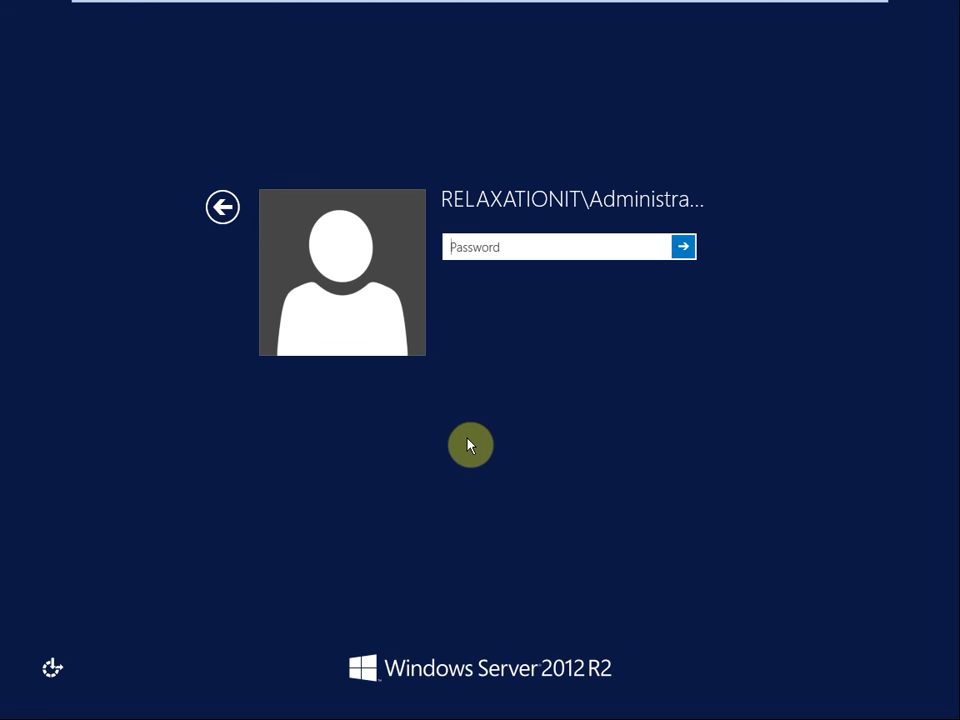
pyautogui.write('********')
pyautogui.press('Return')
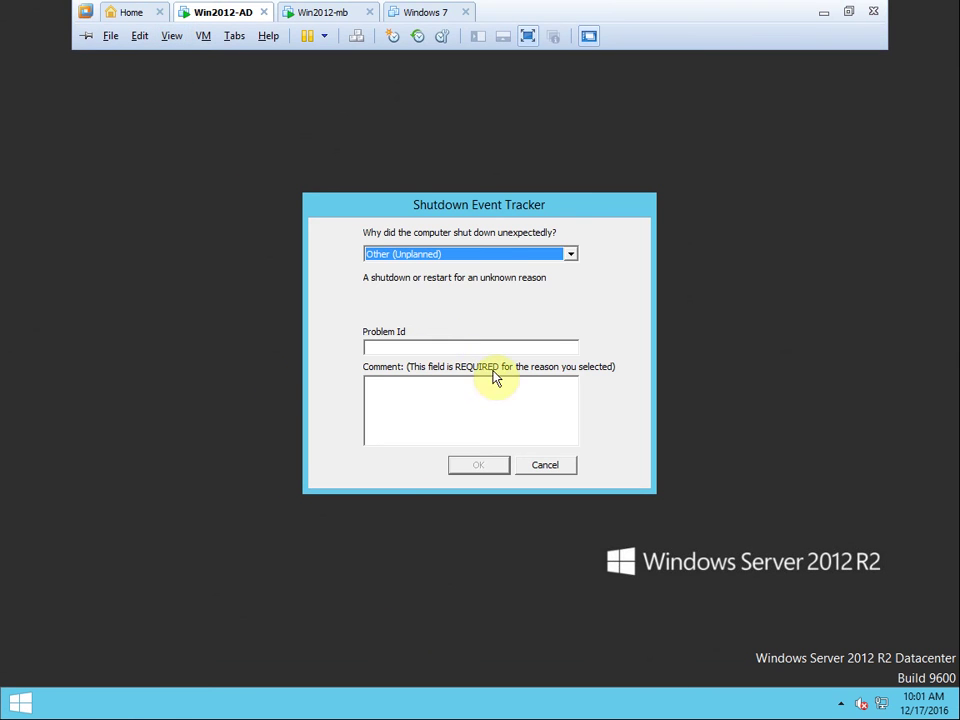
# - Record System Failure: Stop error as the unexpected shutdown reason in Shutdown Event Tracker
pyautogui.click(571, 254)
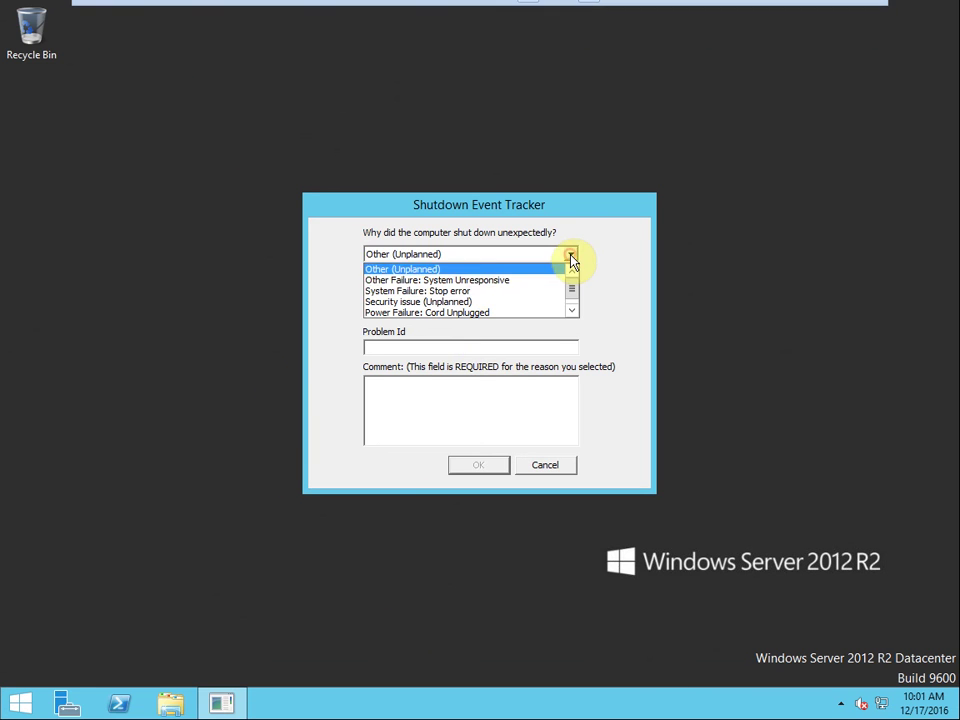
pyautogui.click(476, 291)
pyautogui.click(461, 413)
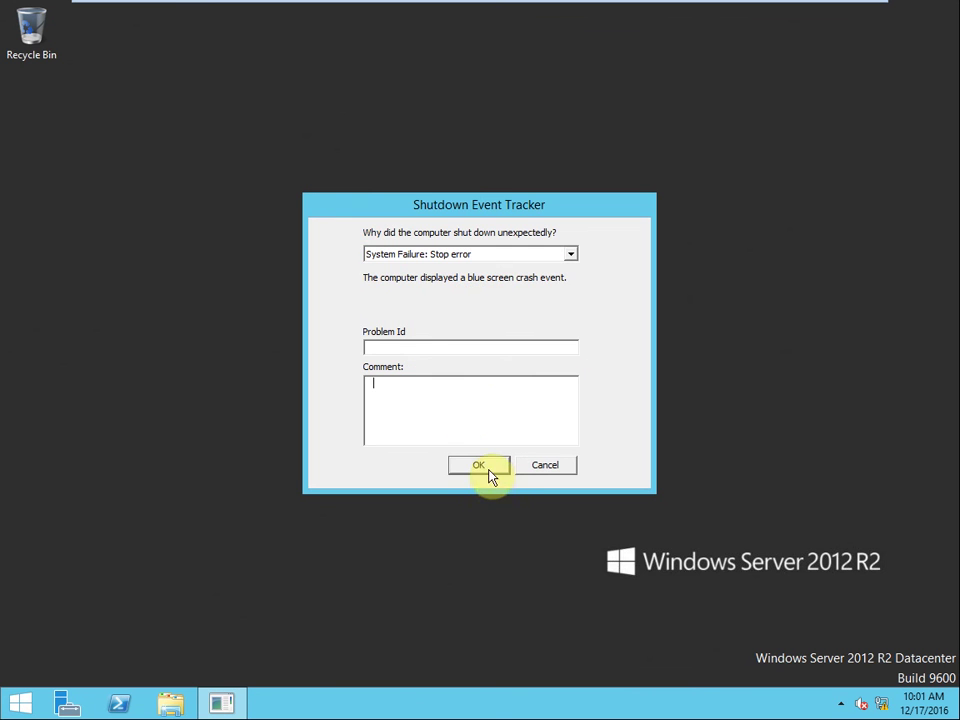
pyautogui.click(487, 467)
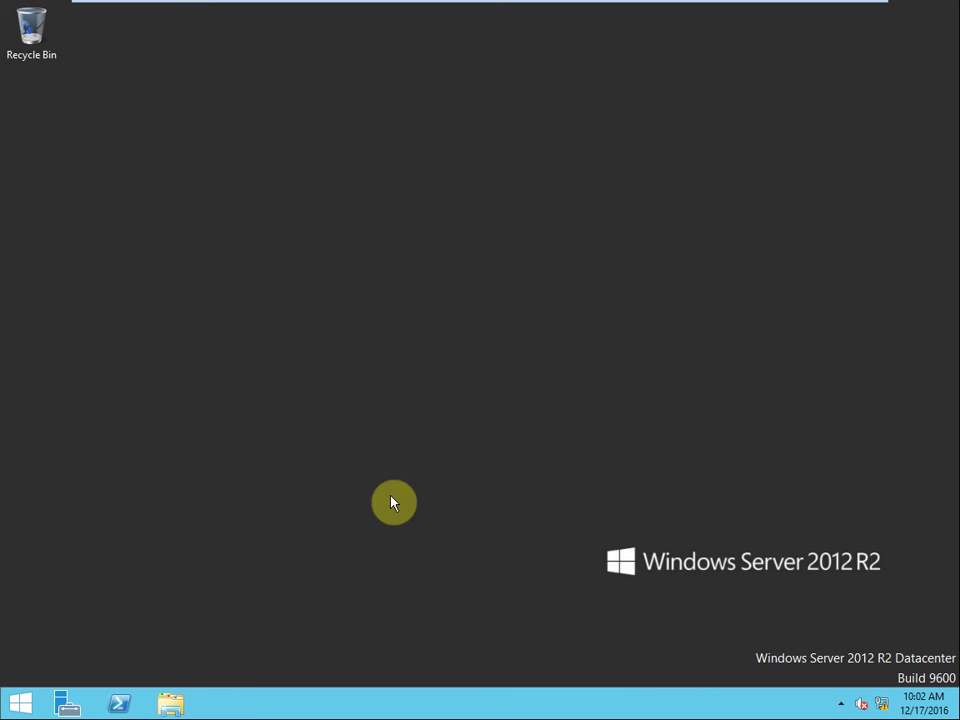
# - Switch to Win2012-mb and re-enter full screen so its desktop fits the display
pyautogui.moveTo(166, 8)
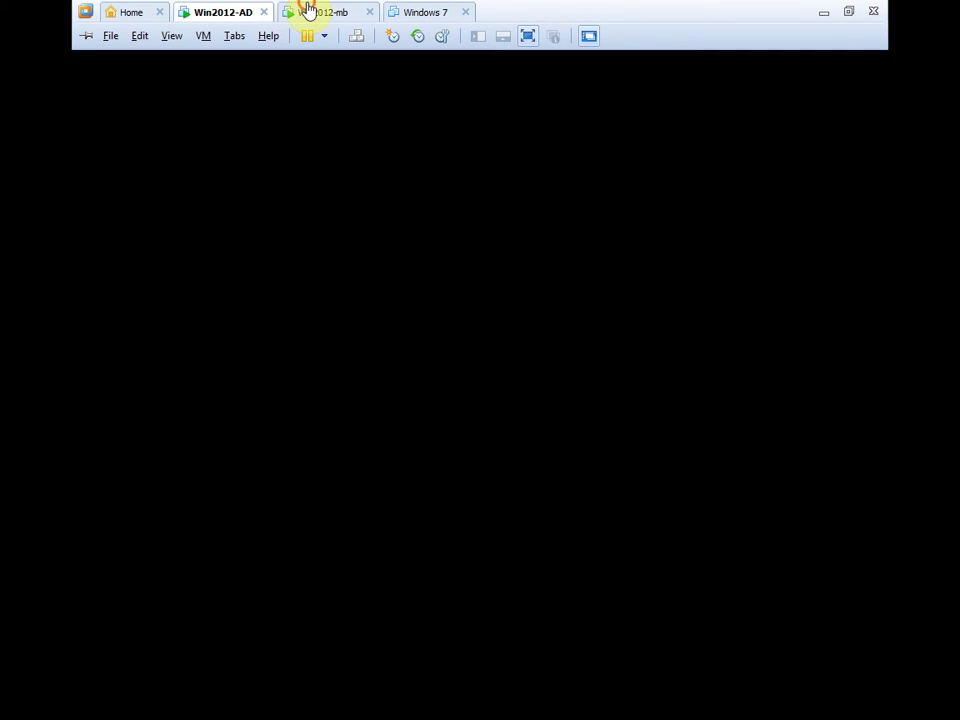
pyautogui.click(310, 12)
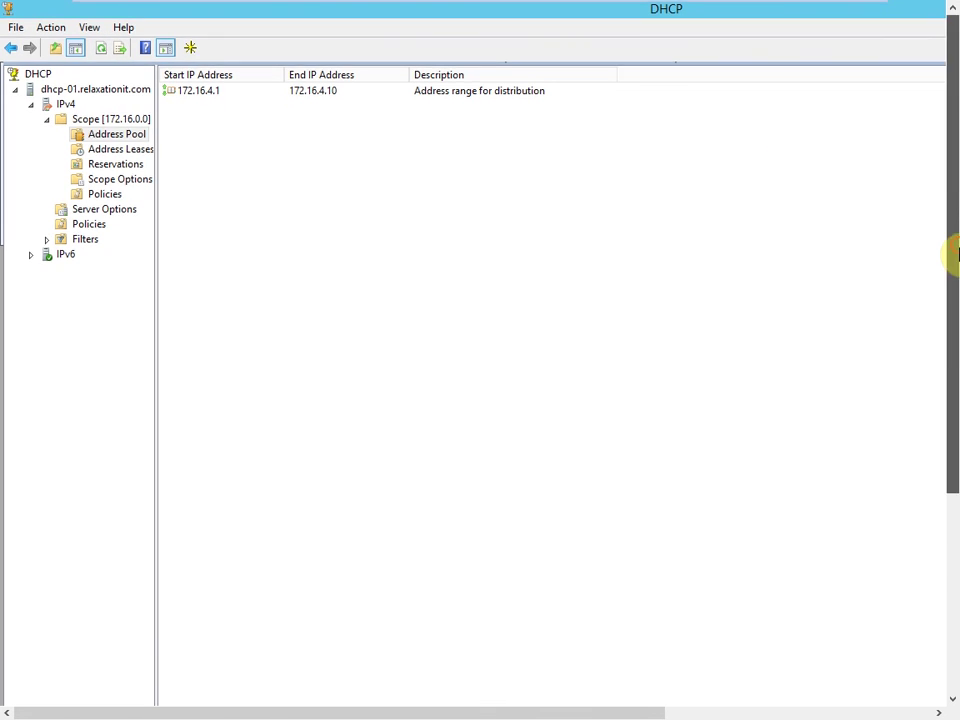
pyautogui.moveTo(951, 253)
pyautogui.mouseDown()
pyautogui.moveTo(951, 379)
pyautogui.moveTo(946, 238)
pyautogui.mouseUp()
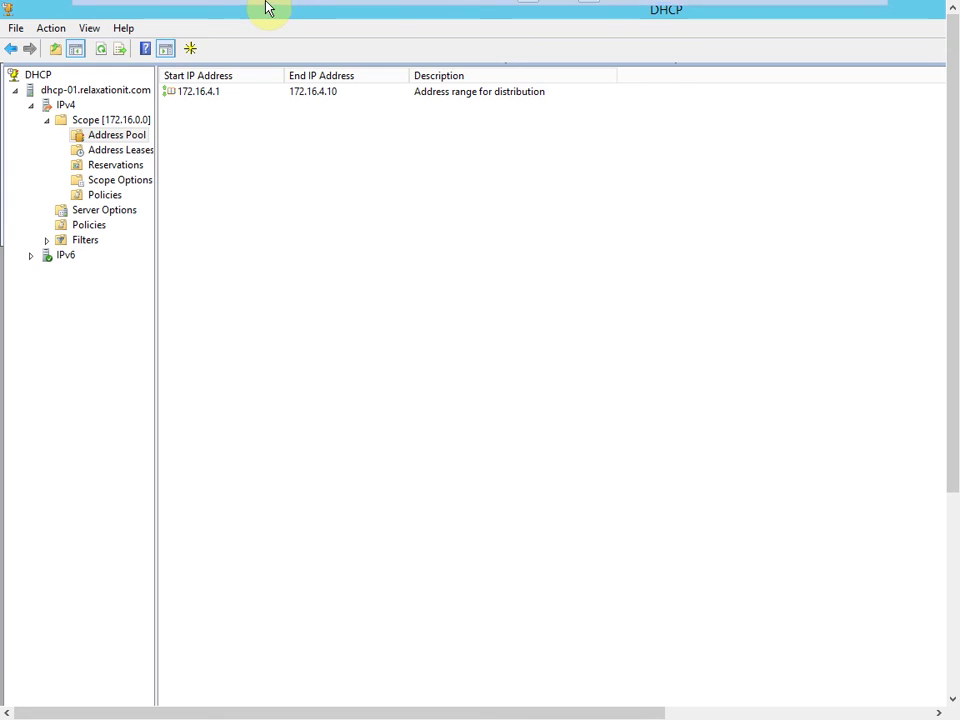
pyautogui.moveTo(266, 6)
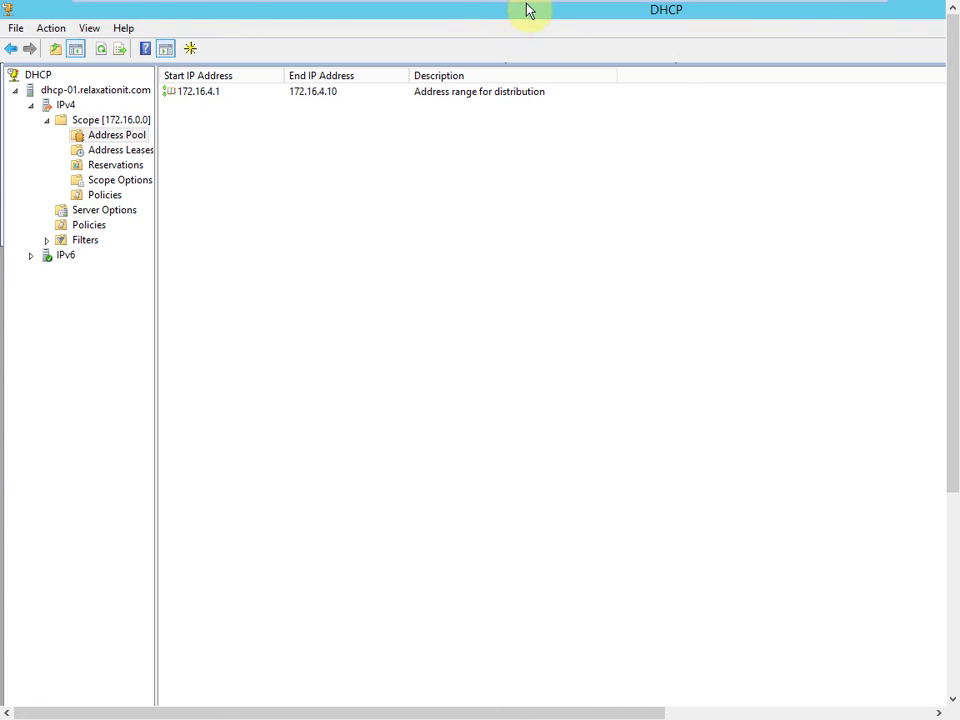
pyautogui.click(529, 35)
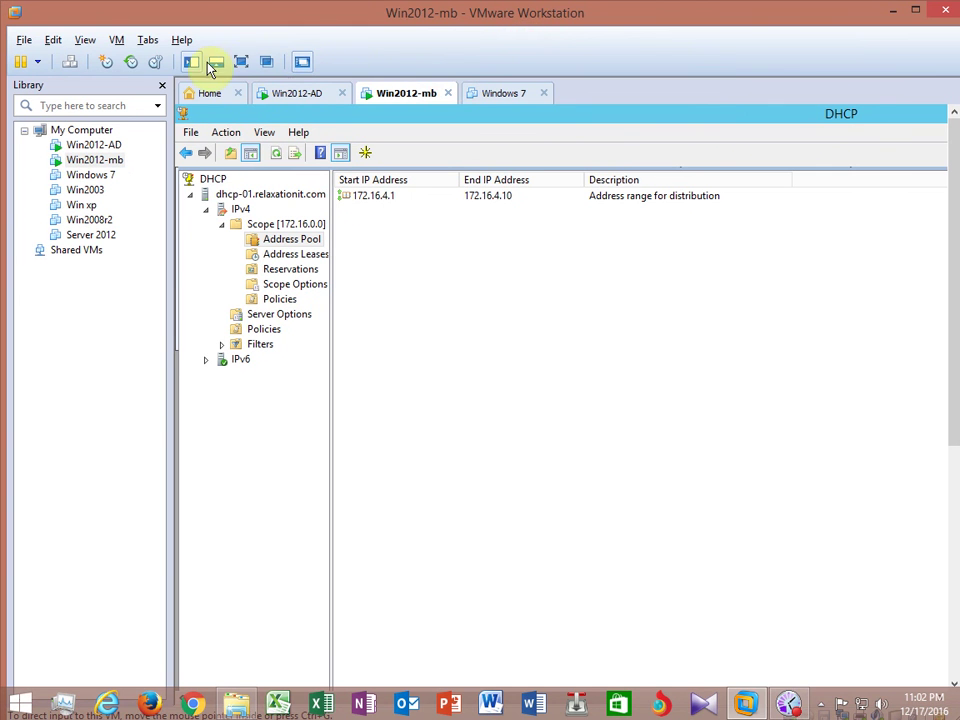
pyautogui.click(240, 62)
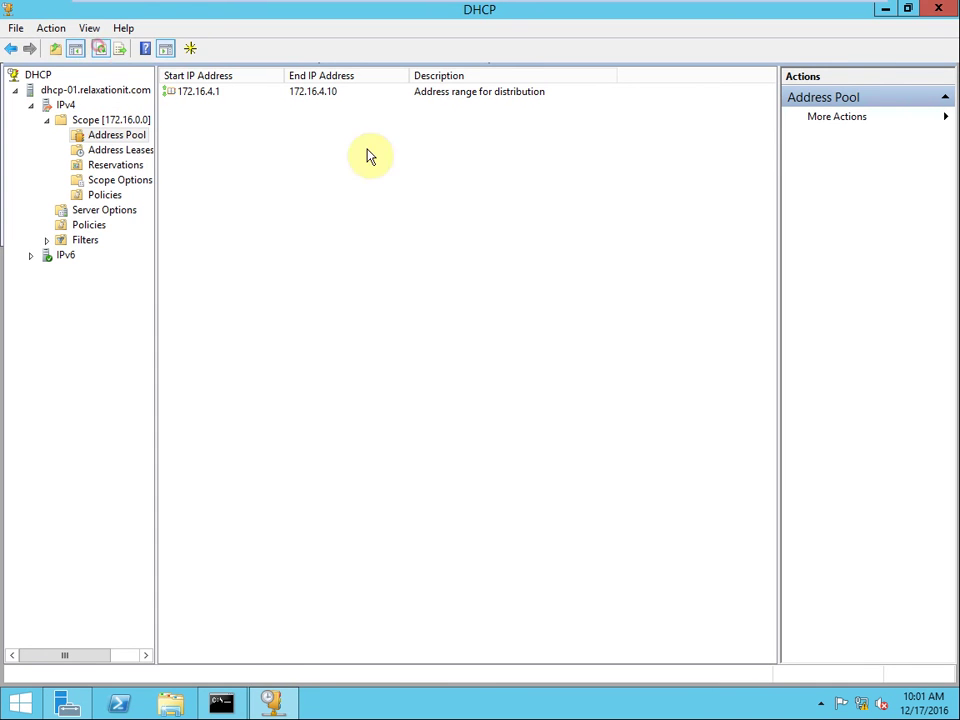
# - Close the DHCP console on Win2012-mb and switch back to Win2012-AD
pyautogui.click(936, 8)
pyautogui.moveTo(161, 9)
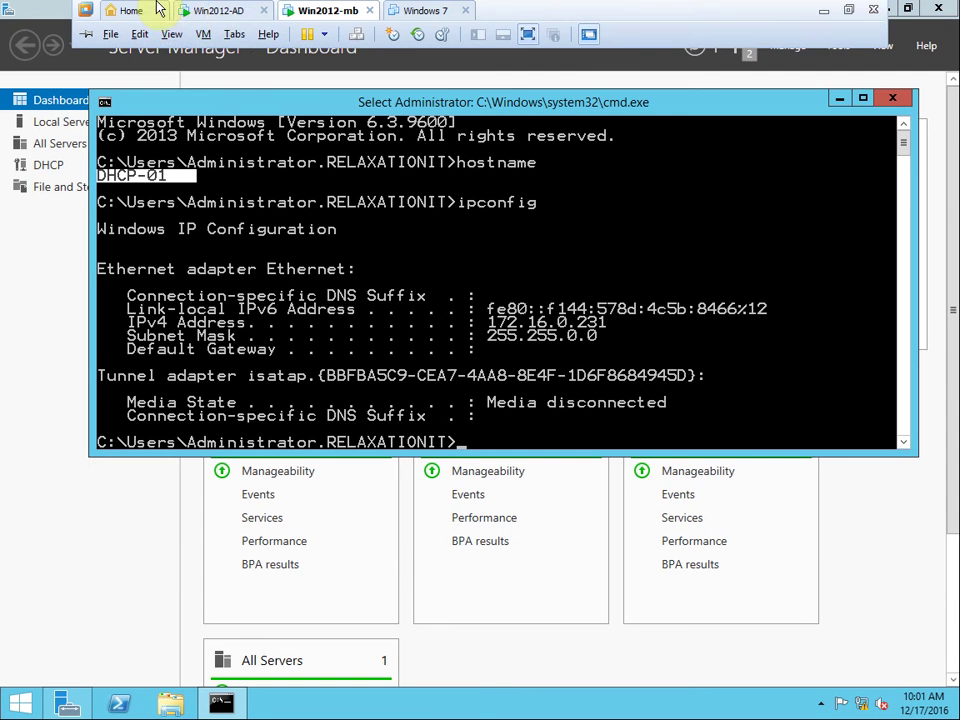
pyautogui.click(222, 12)
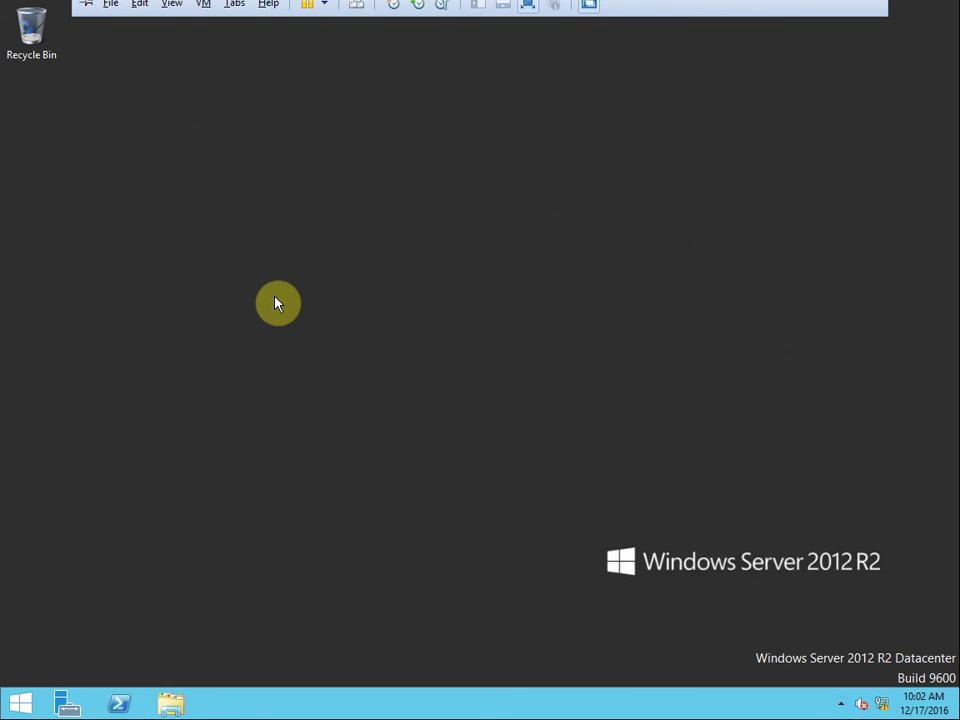
# - Open the DHCP console on Win2012-AD, expand IPv4 down to scope 172.16.0.0, and enlarge the window and its tree pane
pyautogui.press('super+r')
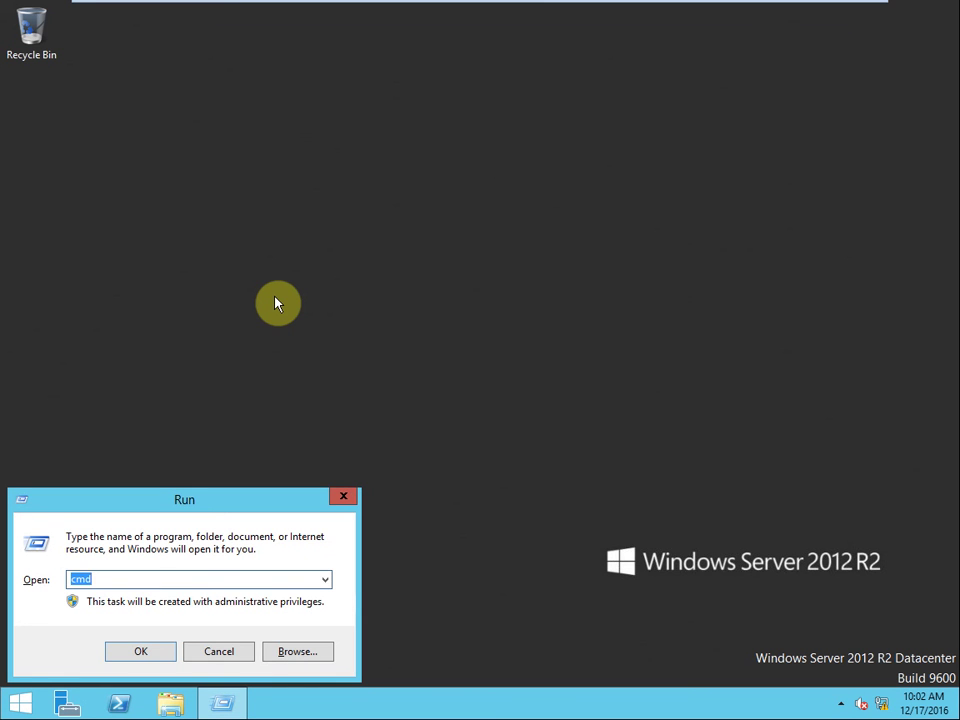
pyautogui.write('dhc')
pyautogui.press('Return')
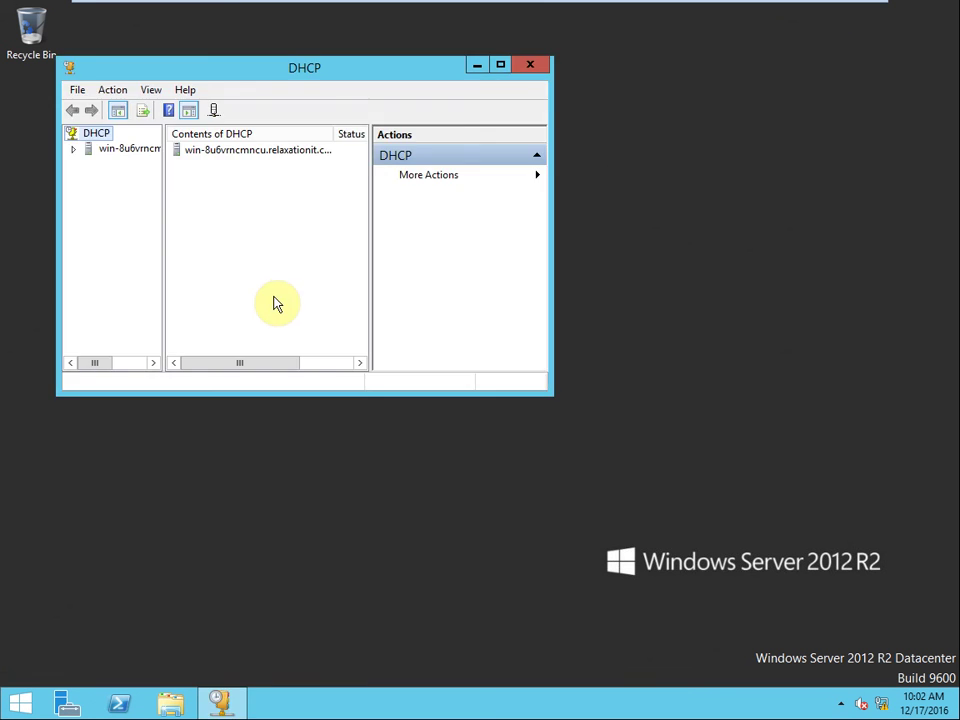
pyautogui.doubleClick(113, 153)
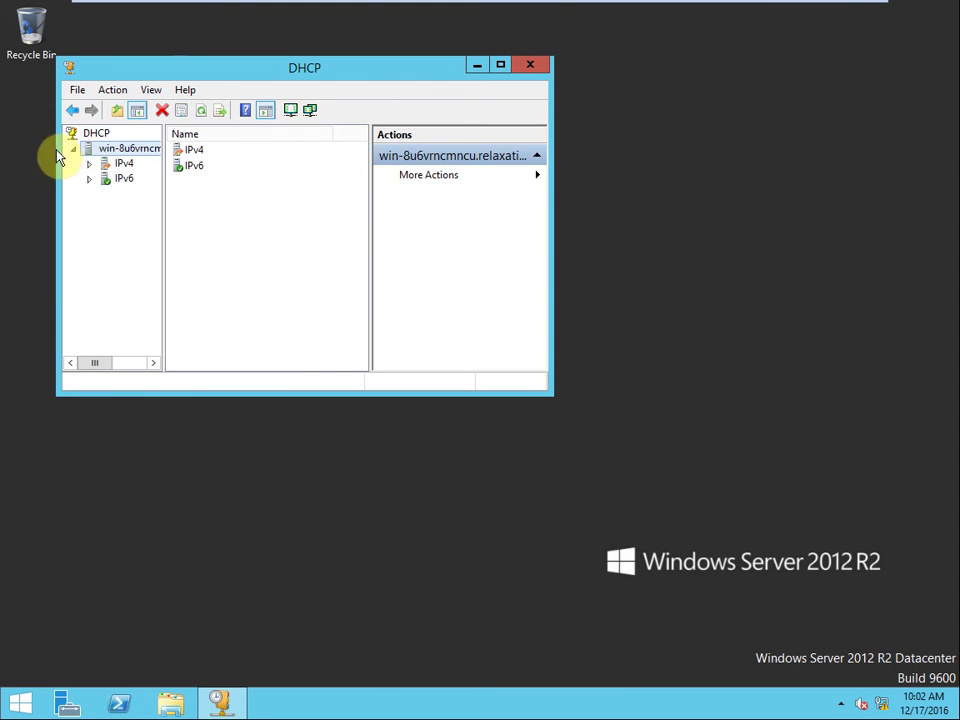
pyautogui.click(89, 164)
pyautogui.doubleClick(120, 179)
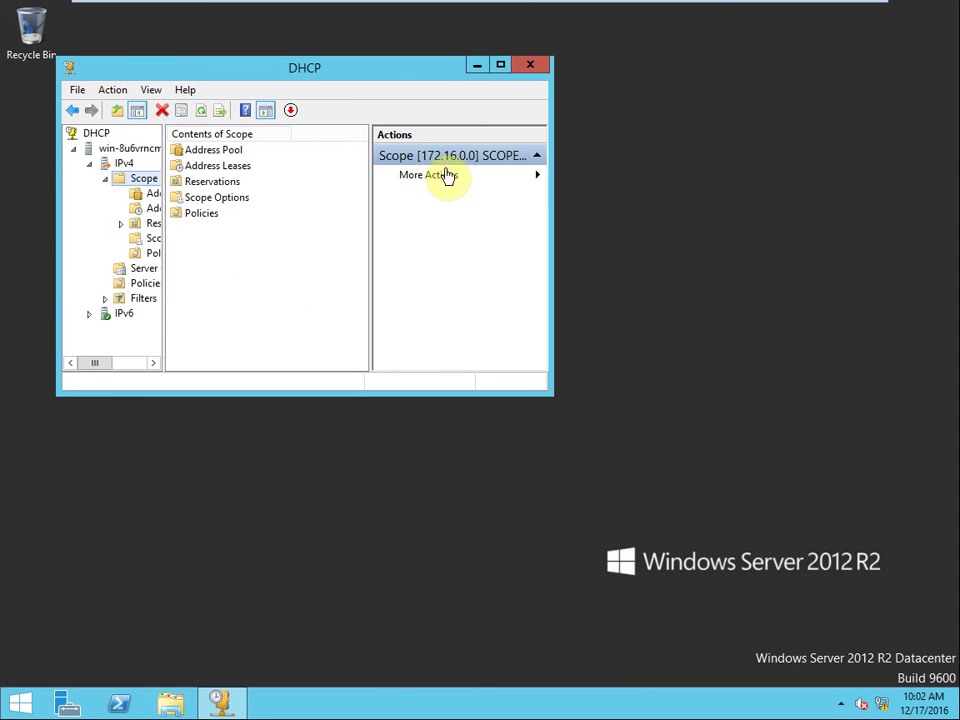
pyautogui.click(500, 65)
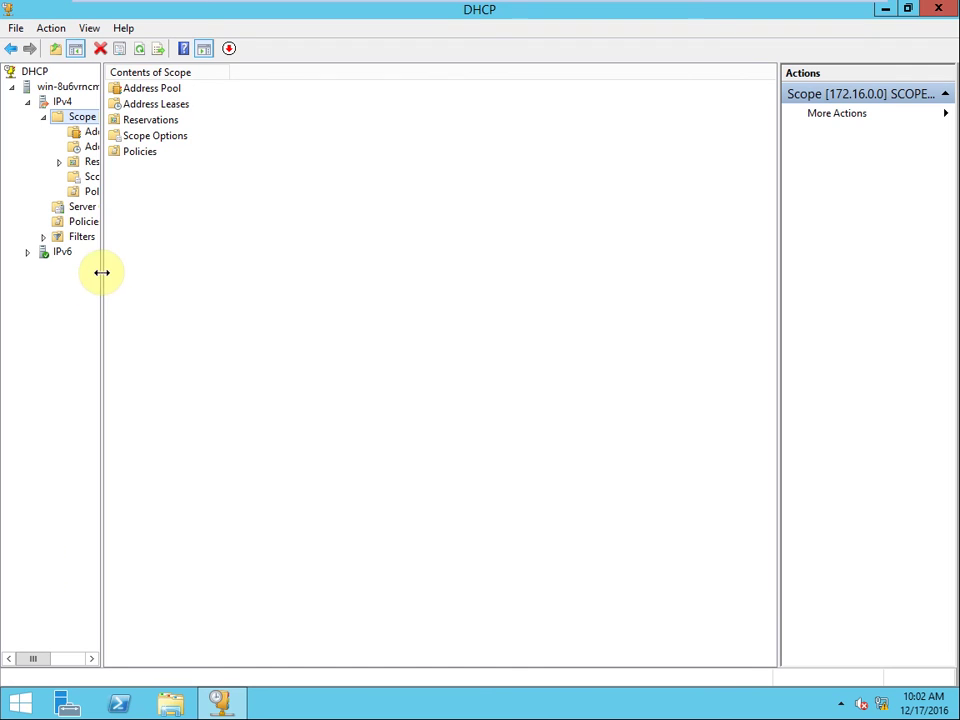
pyautogui.moveTo(101, 272); pyautogui.dragTo(256, 287)
# - Check the address pool, the address leases and the available failover commands of scope 172.16.0.0 on Win2012-AD
pyautogui.click(118, 132)
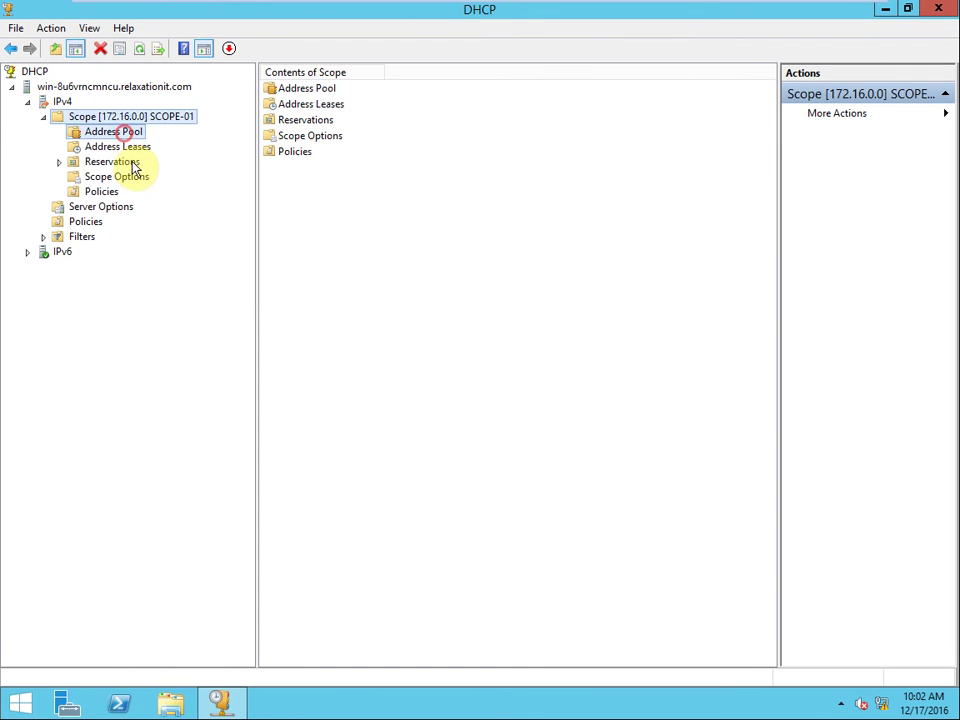
pyautogui.click(128, 147)
pyautogui.rightClick(125, 118)
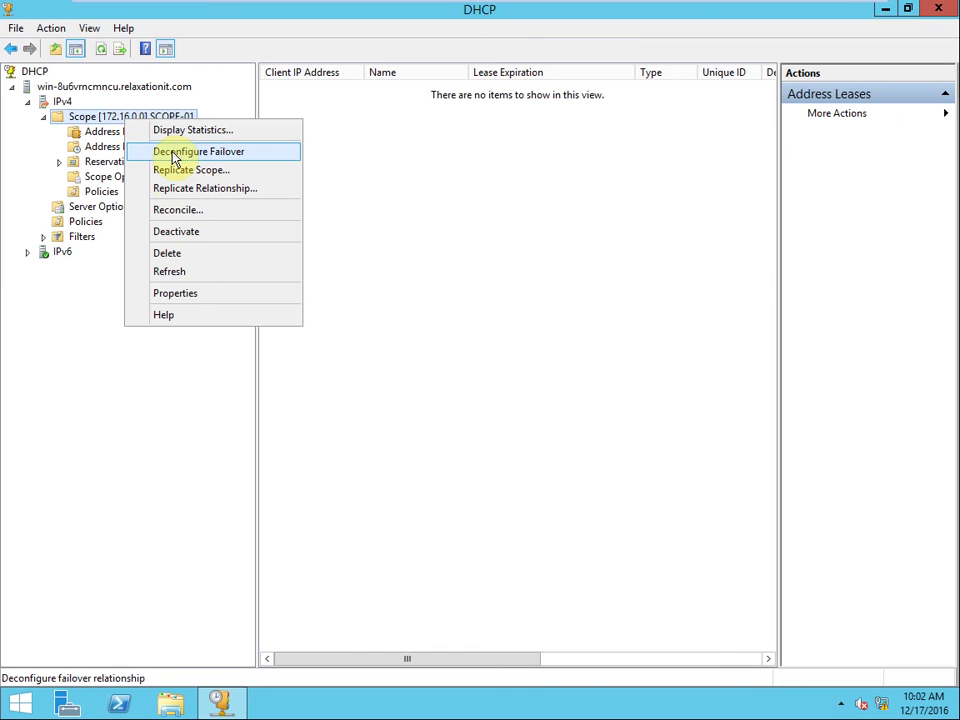
pyautogui.click(74, 308)
# - Switch to Win2012-mb, launch dhcpmgmt.msc and expand dhcp-01's IPv4 scope to check the replicated scope
pyautogui.moveTo(234, 9)
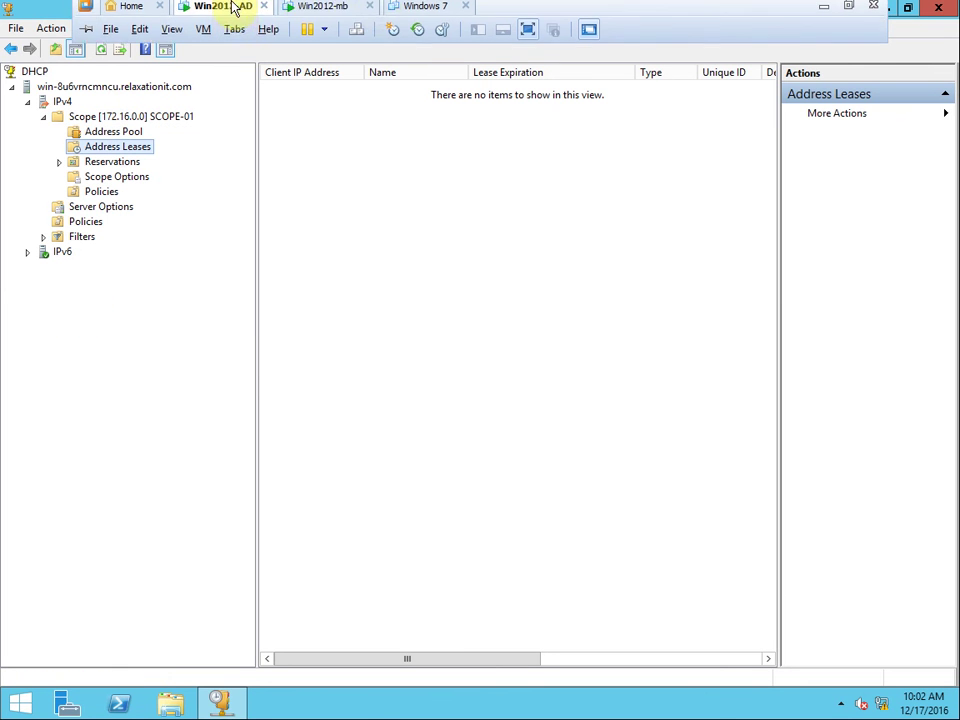
pyautogui.click(345, 15)
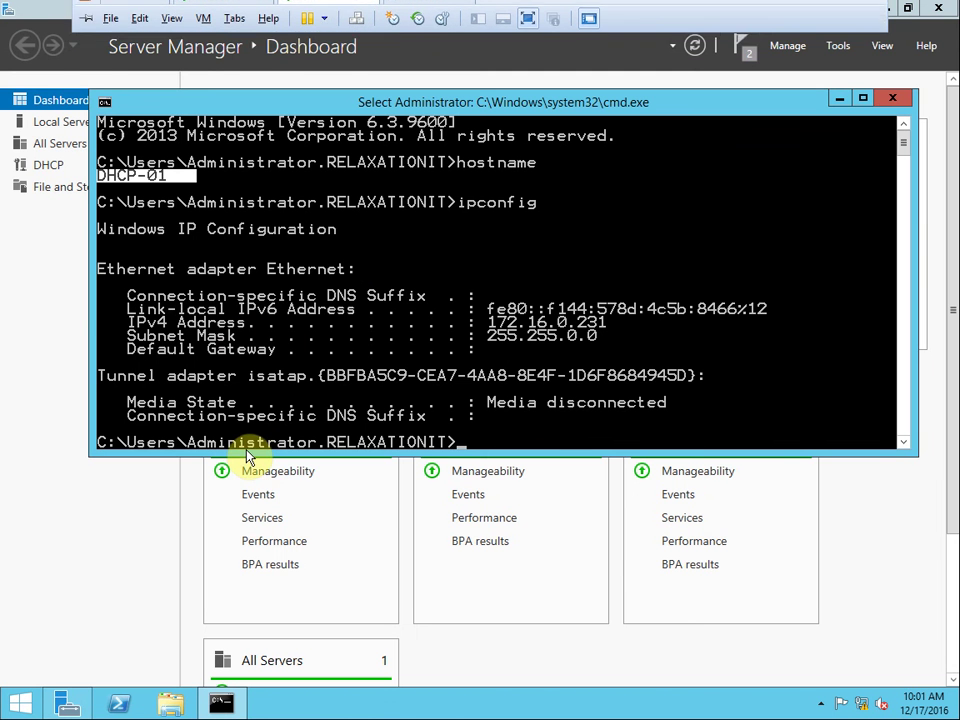
pyautogui.press('super+r')
pyautogui.write('dhcpmgmt.msc')
pyautogui.press('Return')
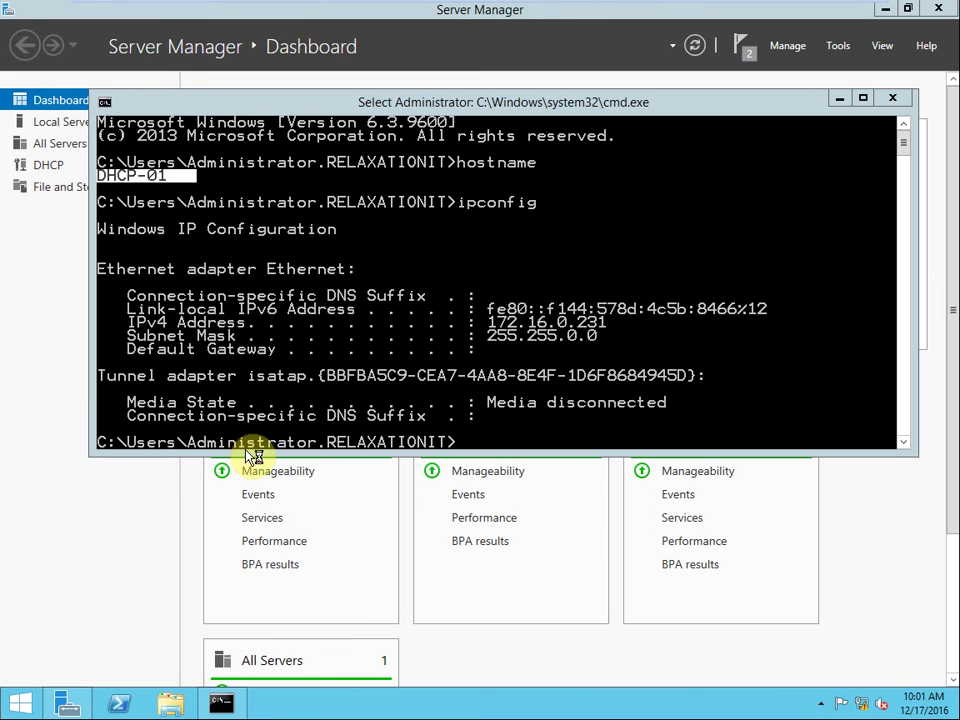
pyautogui.doubleClick(88, 151)
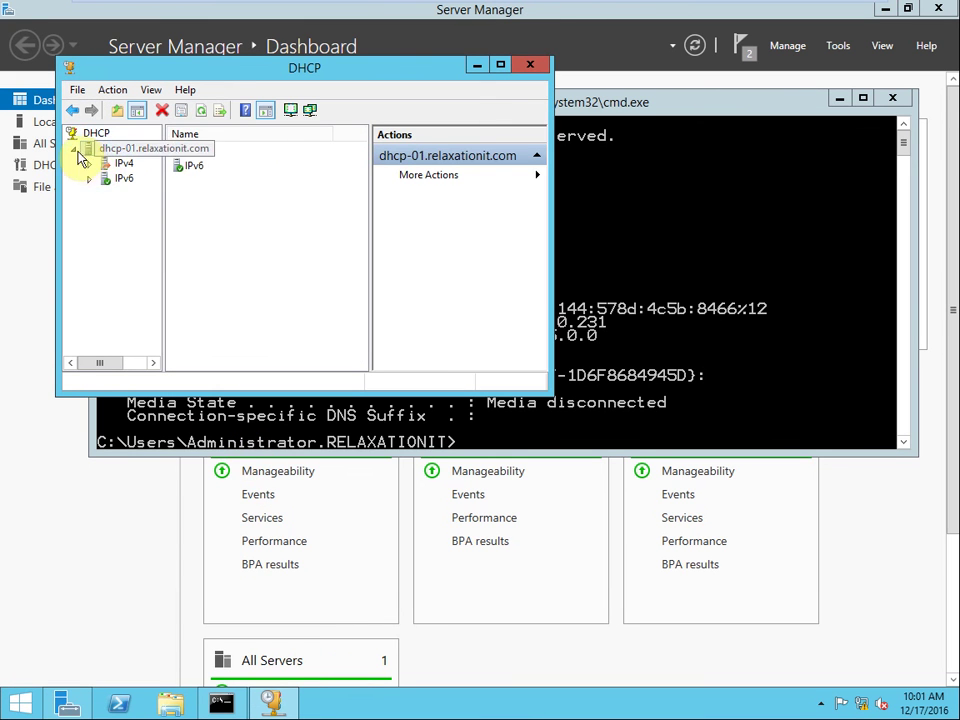
pyautogui.click(89, 163)
pyautogui.doubleClick(119, 182)
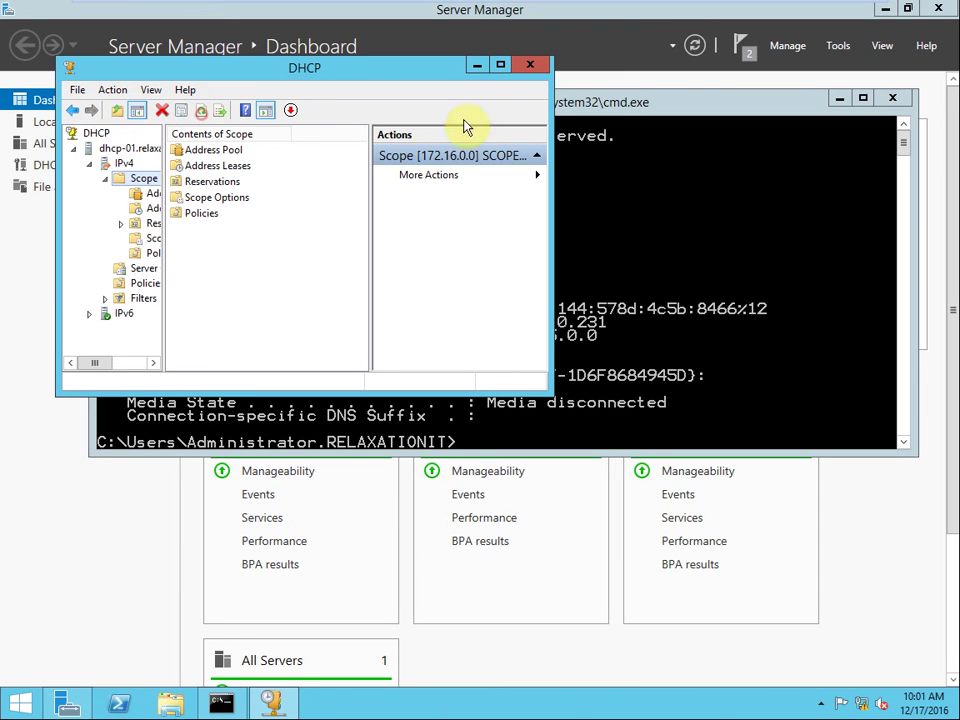
# - Close the DHCP console on Win2012-mb and return to Win2012-AD
pyautogui.click(537, 65)
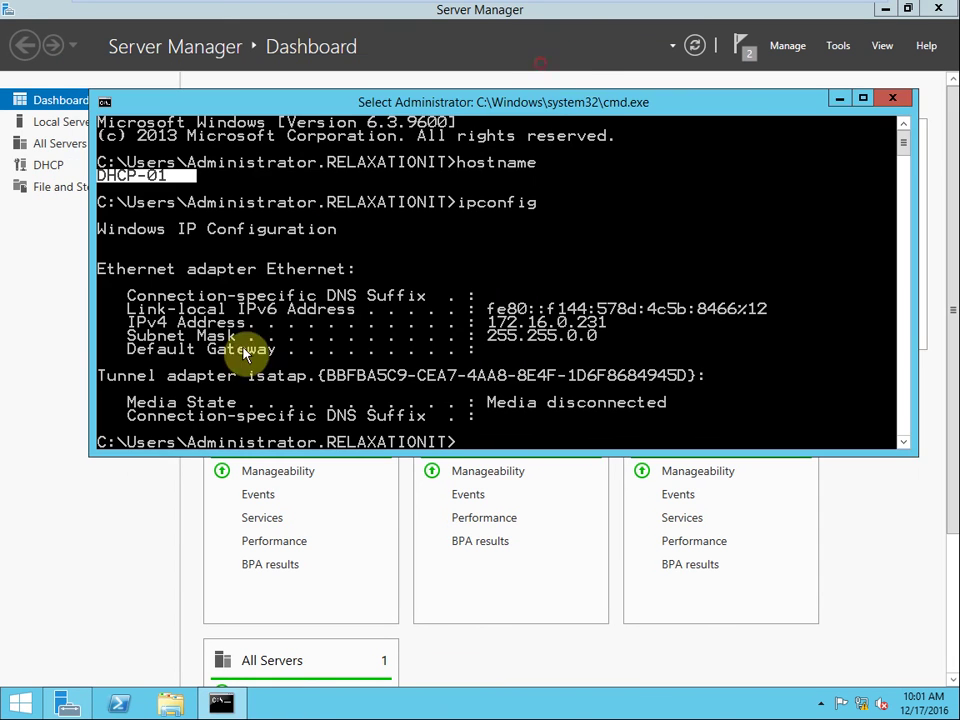
pyautogui.moveTo(171, 6)
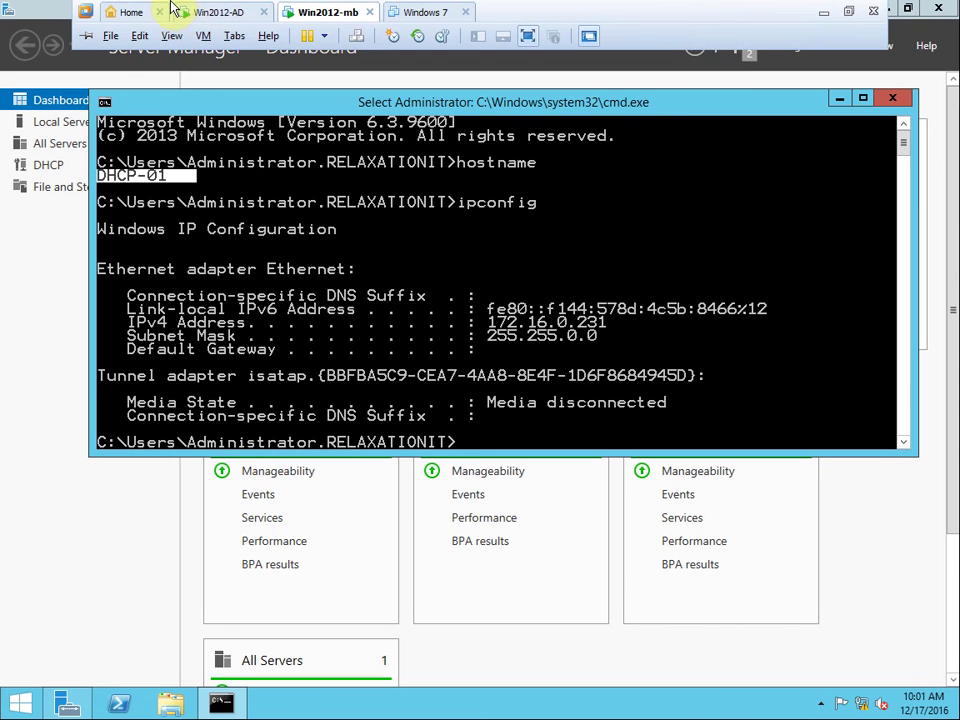
pyautogui.click(218, 14)
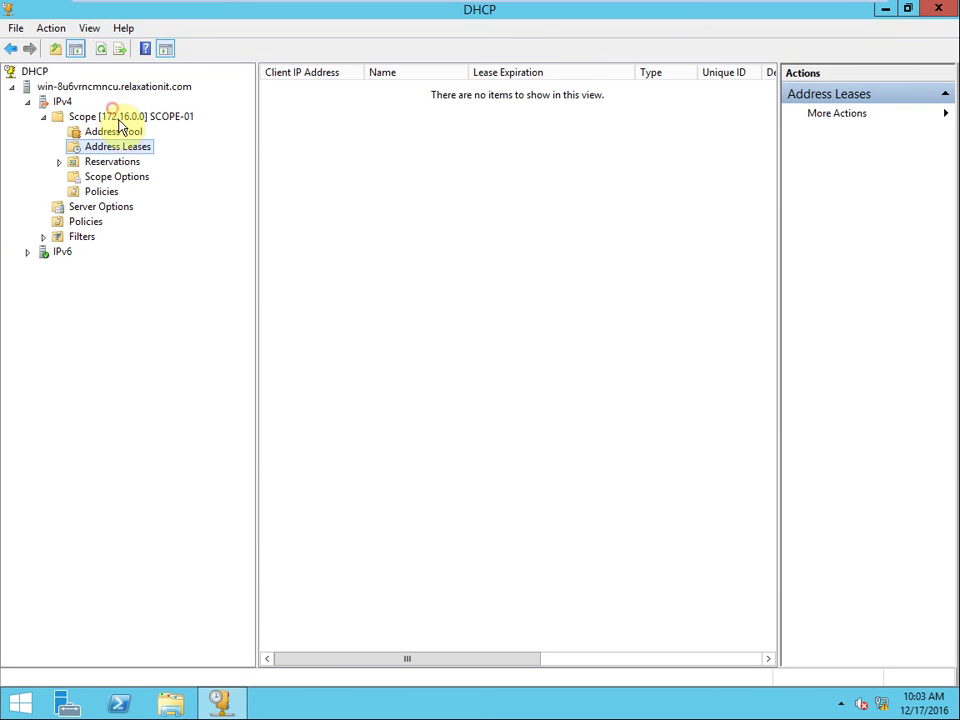
pyautogui.click(119, 117)
pyautogui.rightClick(119, 117)
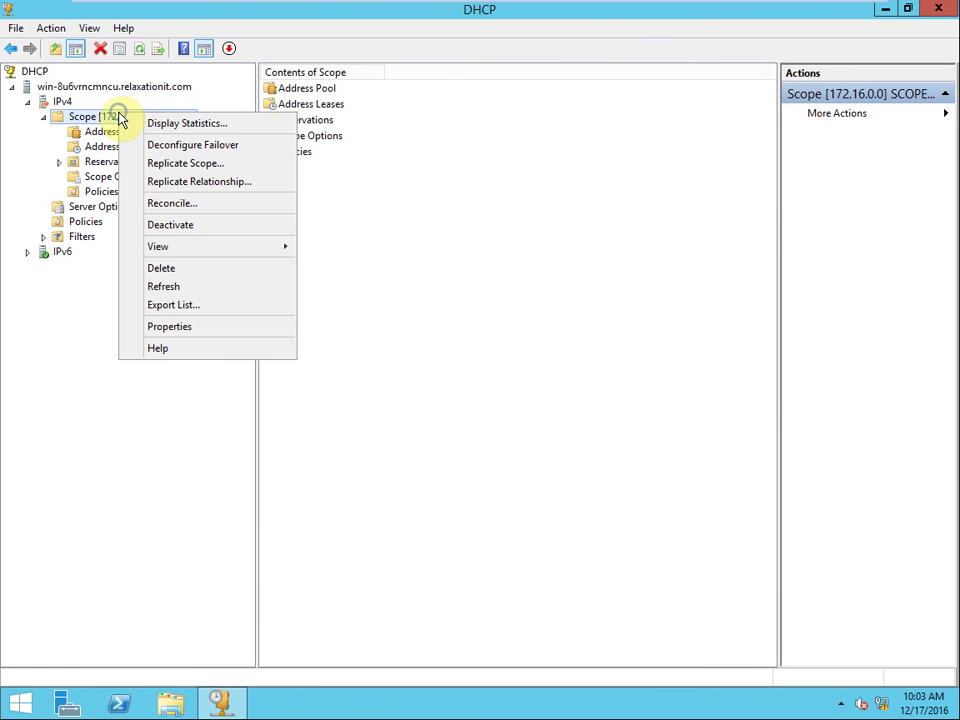
pyautogui.click(186, 144)
pyautogui.click(642, 419)
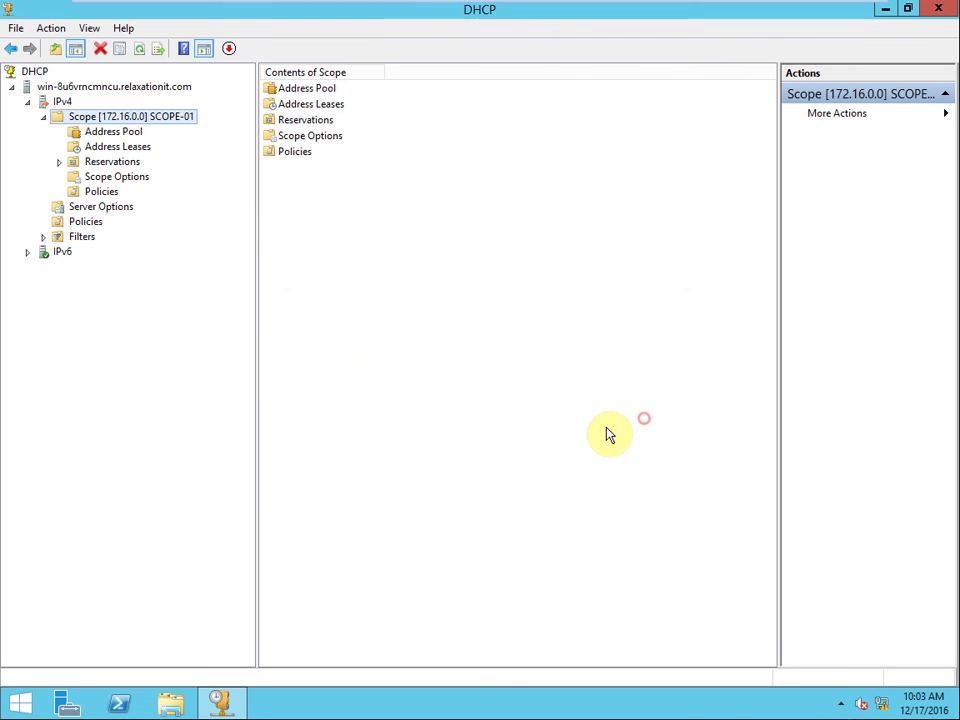
# - Review the failover relationship details in the properties of scope 172.16.0.0, and close them without changes
pyautogui.rightClick(111, 117)
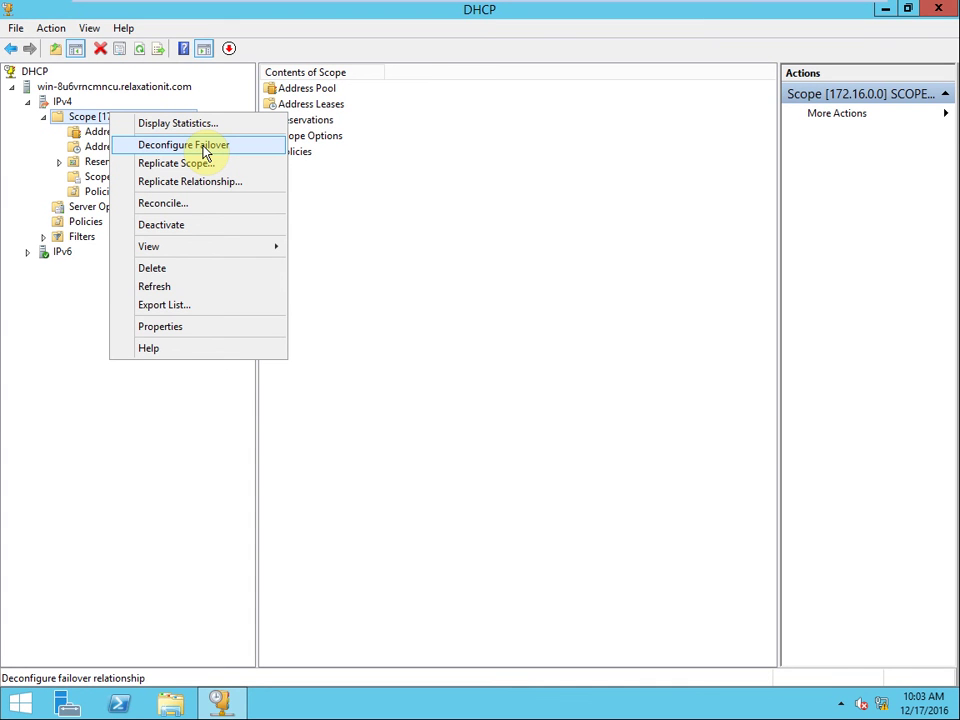
pyautogui.click(190, 328)
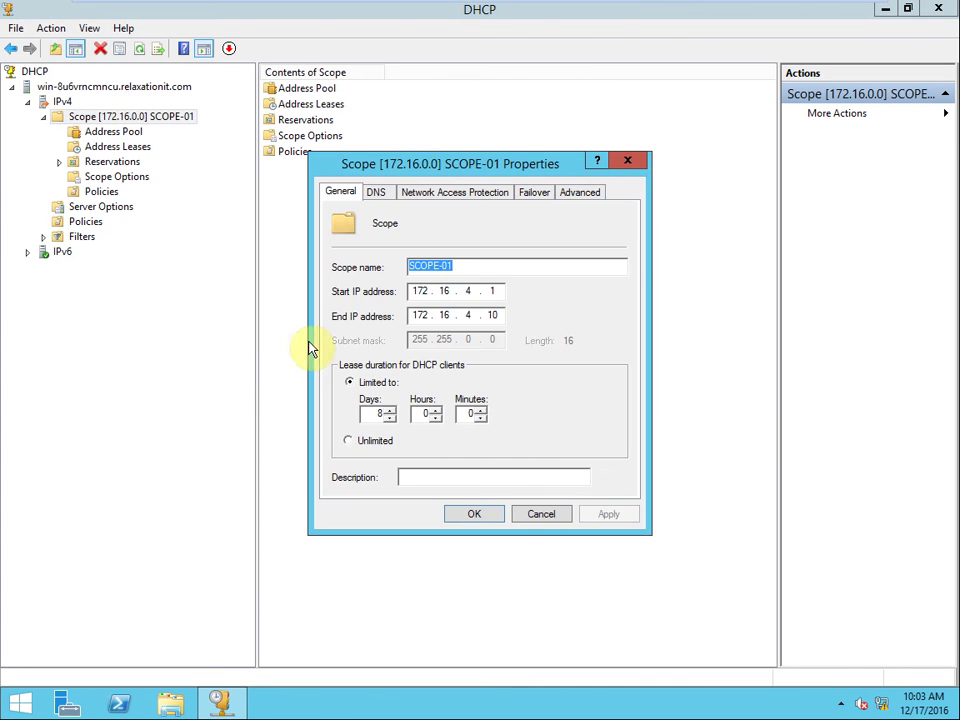
pyautogui.click(627, 160)
pyautogui.rightClick(134, 116)
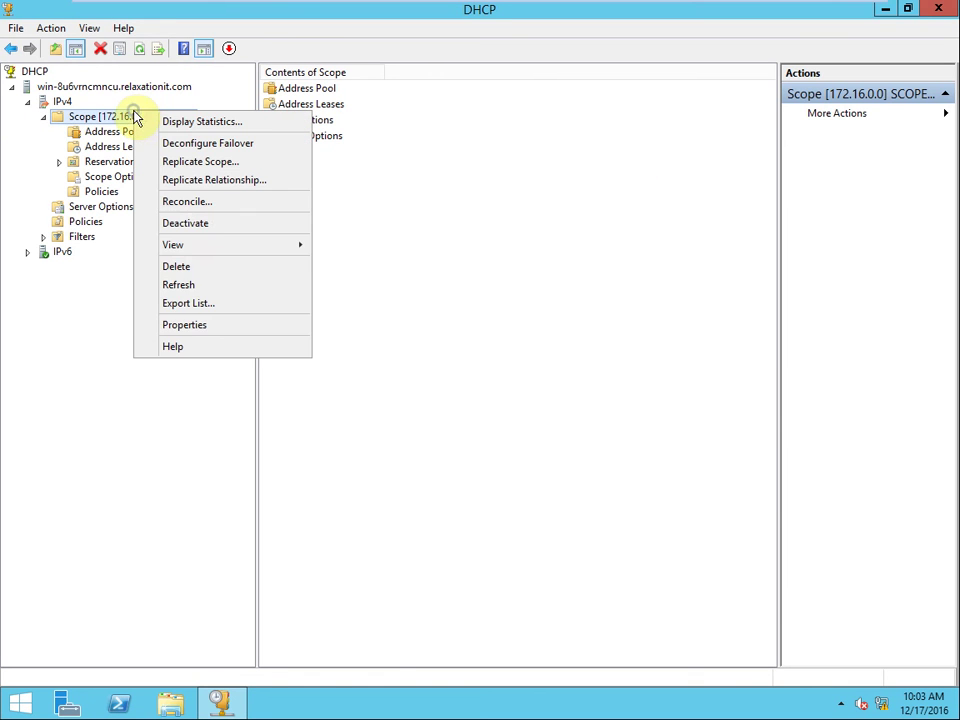
pyautogui.click(220, 326)
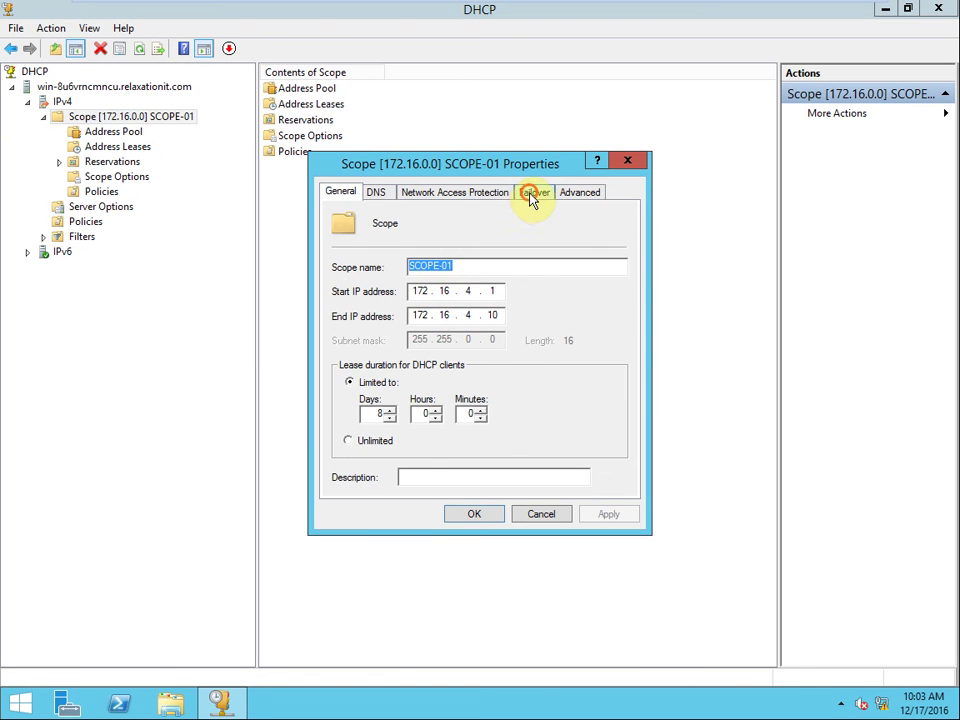
pyautogui.click(533, 195)
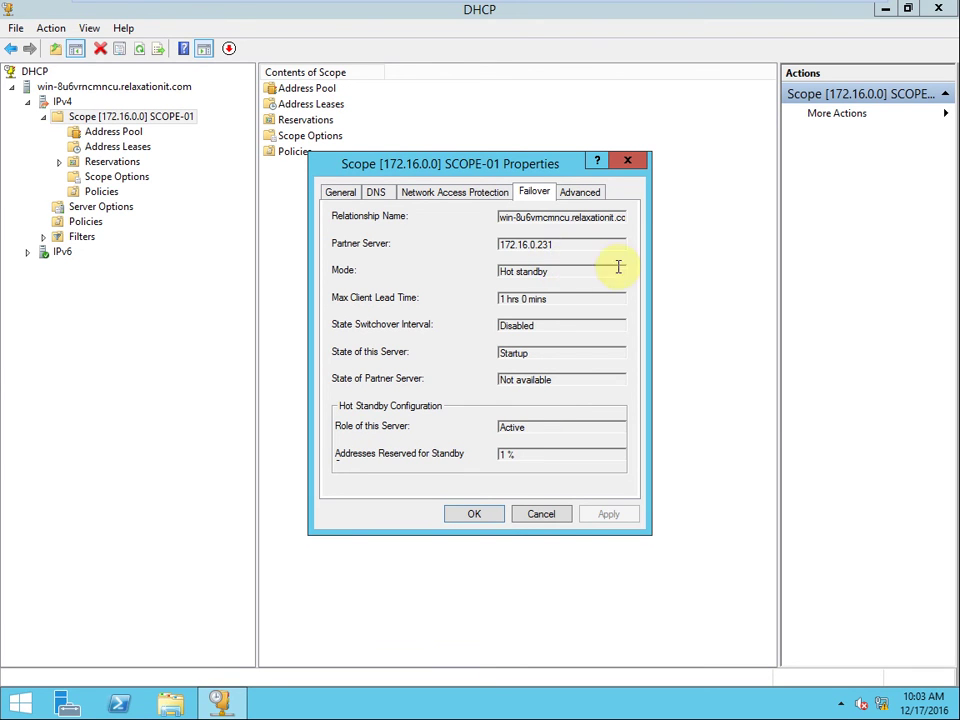
pyautogui.click(628, 162)
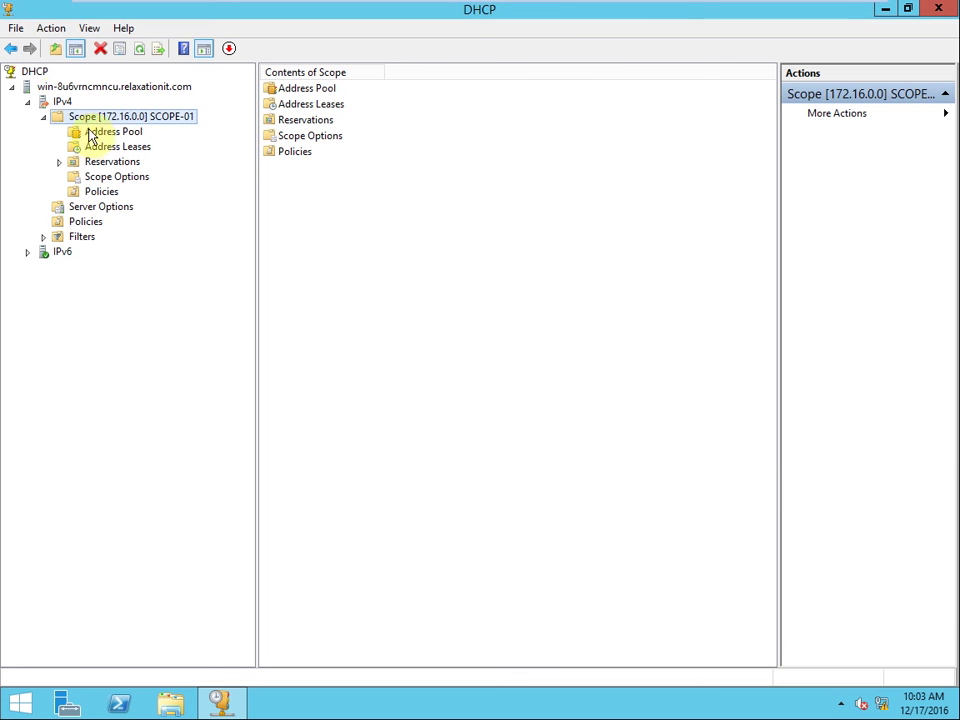
# - Select the IPv4 node and recheck the server and partner states in the scope's failover properties
pyautogui.click(62, 101)
pyautogui.rightClick(95, 119)
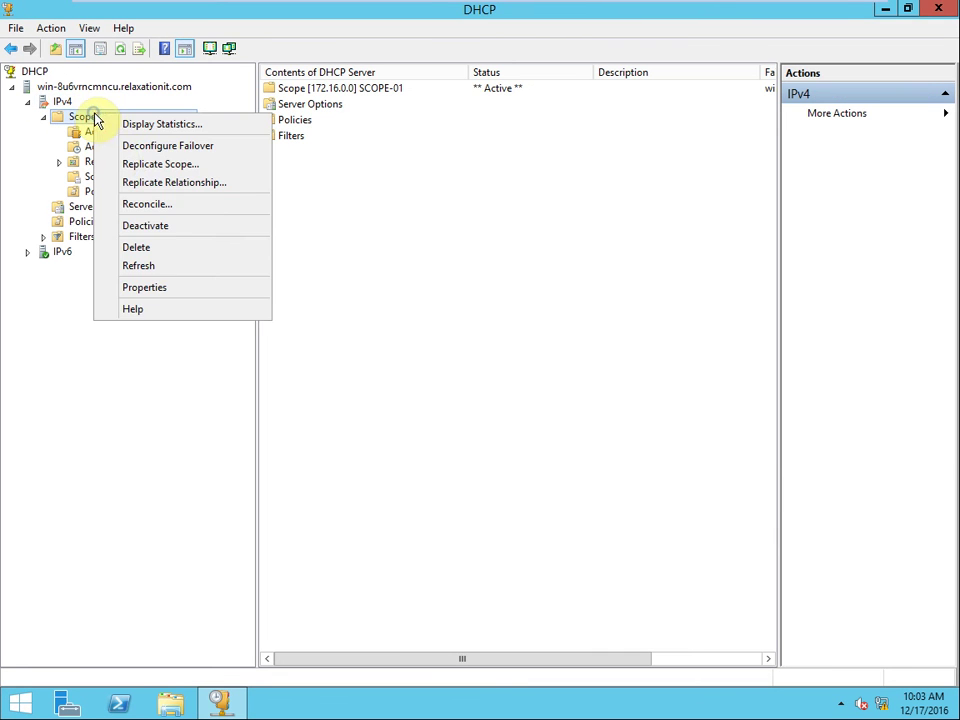
pyautogui.click(146, 289)
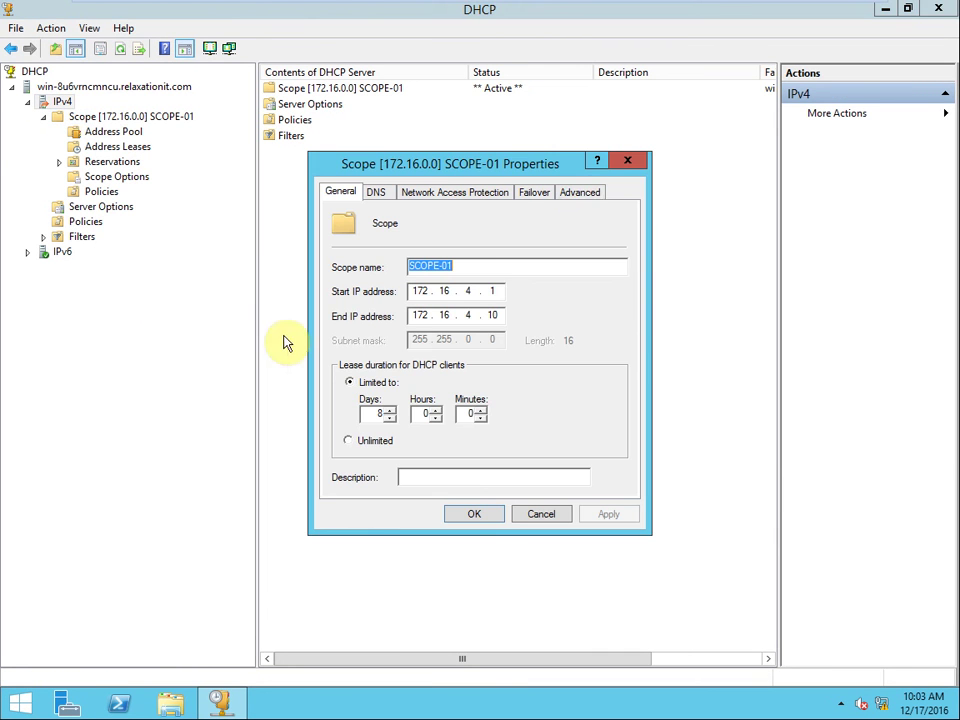
pyautogui.click(534, 192)
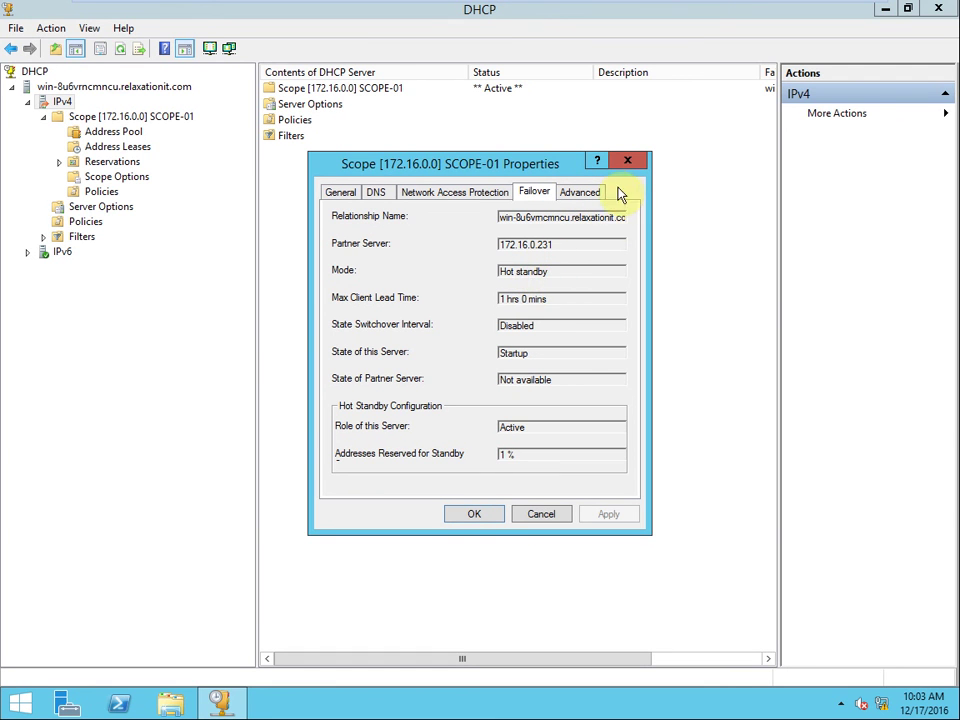
pyautogui.click(629, 160)
# - Switch to Win2012-mb, reopen the DHCP console and expand dhcp-01's IPv4 scope 172.16.0.0 to inspect its contents
pyautogui.moveTo(223, 6)
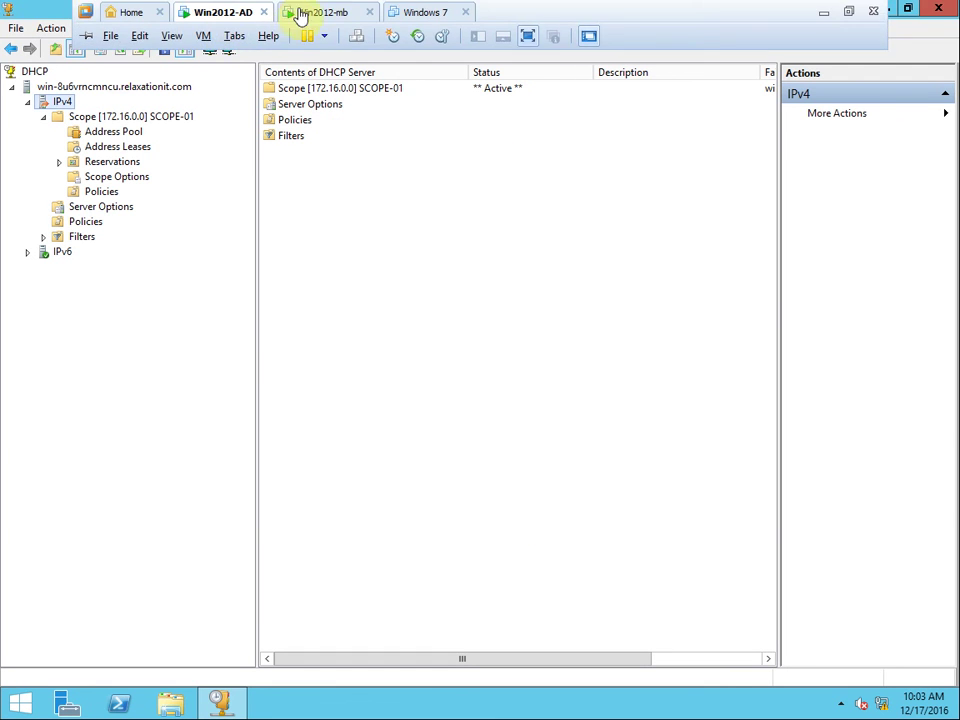
pyautogui.click(318, 12)
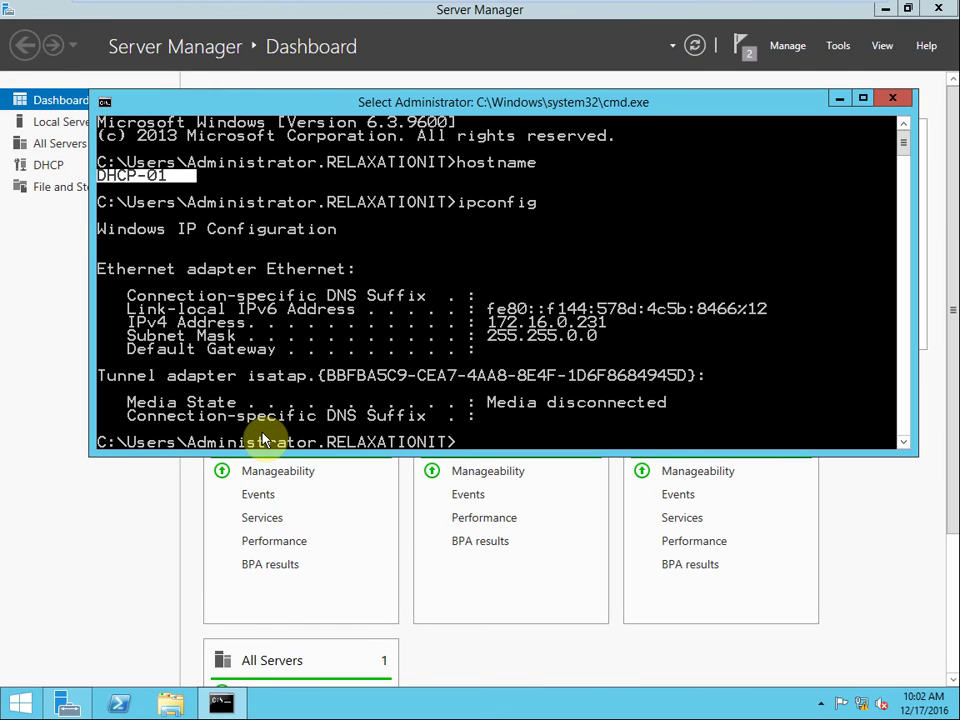
pyautogui.press('super+r')
pyautogui.press('Return')
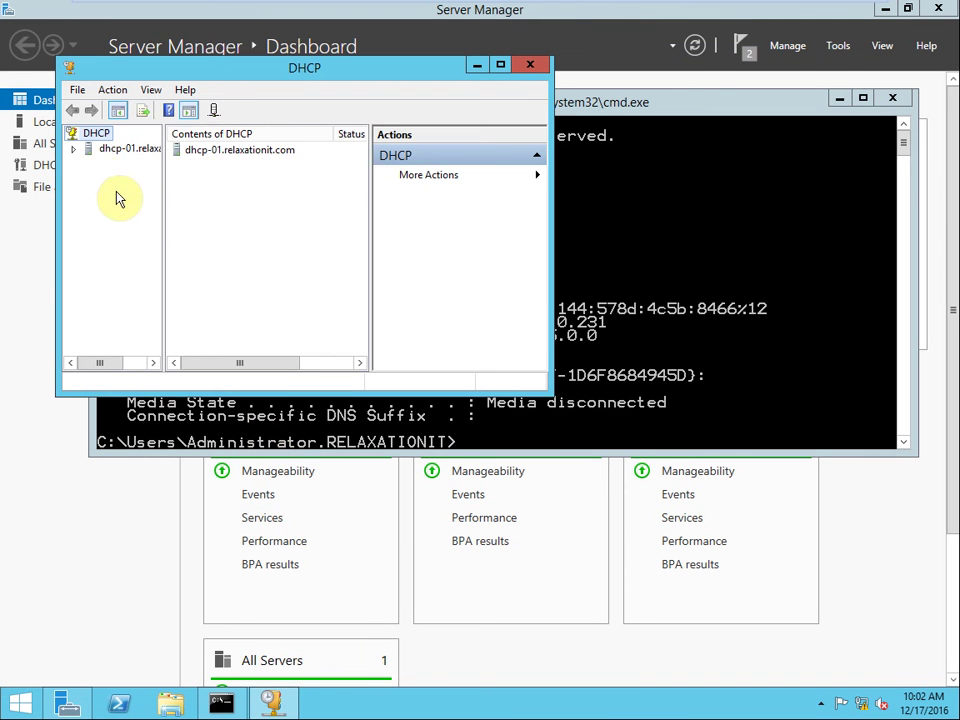
pyautogui.click(111, 150)
pyautogui.click(74, 150)
pyautogui.click(89, 163)
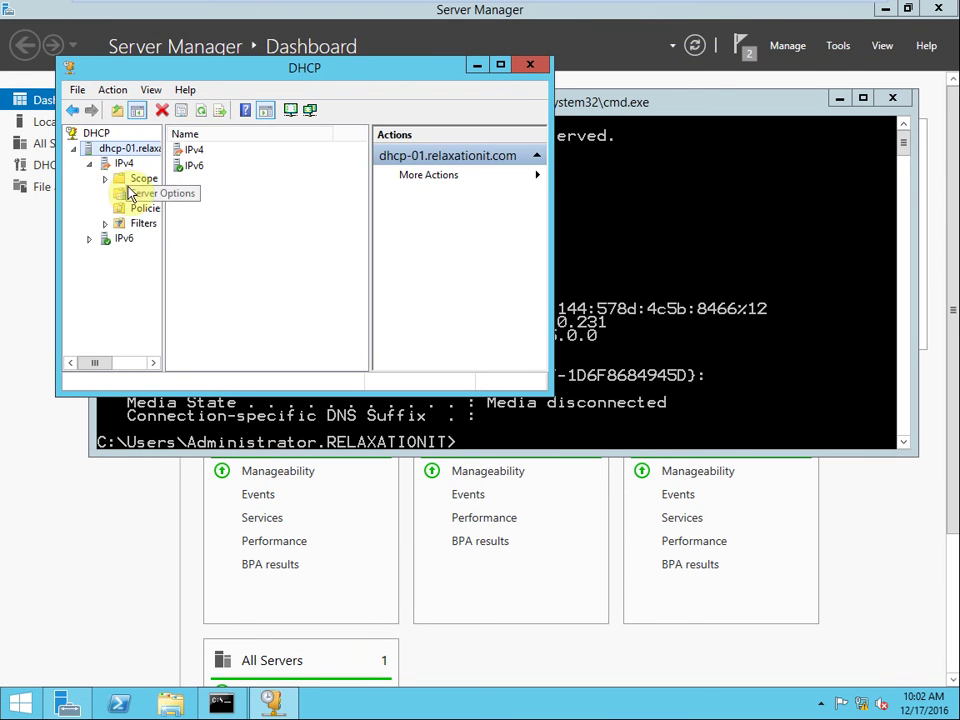
pyautogui.doubleClick(128, 183)
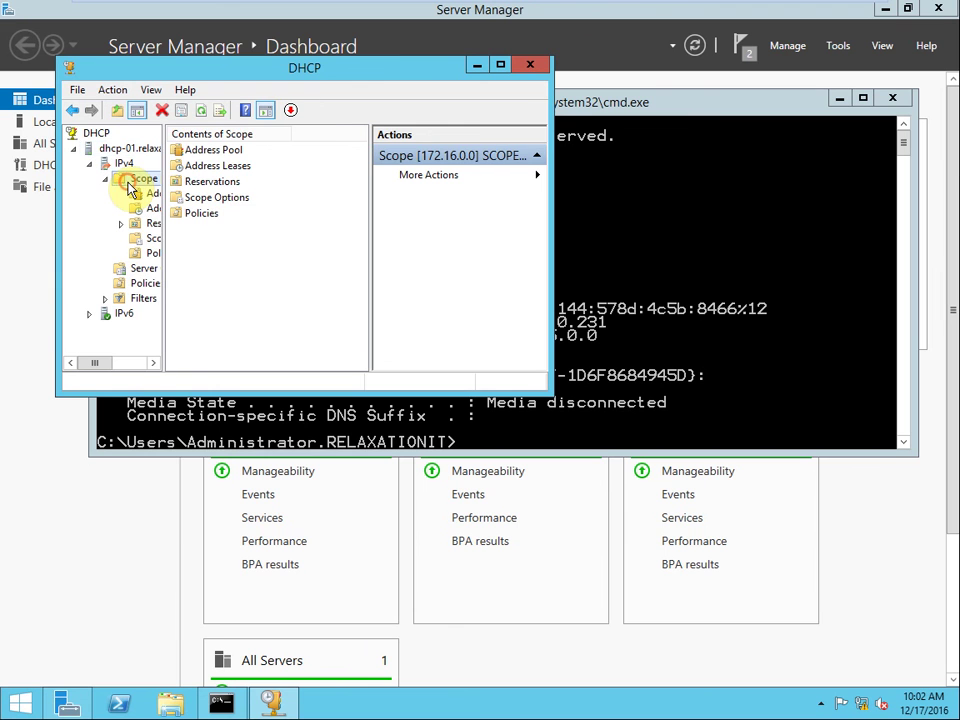
# - Cancel the list export, close the DHCP console on Win2012-mb and switch back to Win2012-AD
pyautogui.click(217, 110)
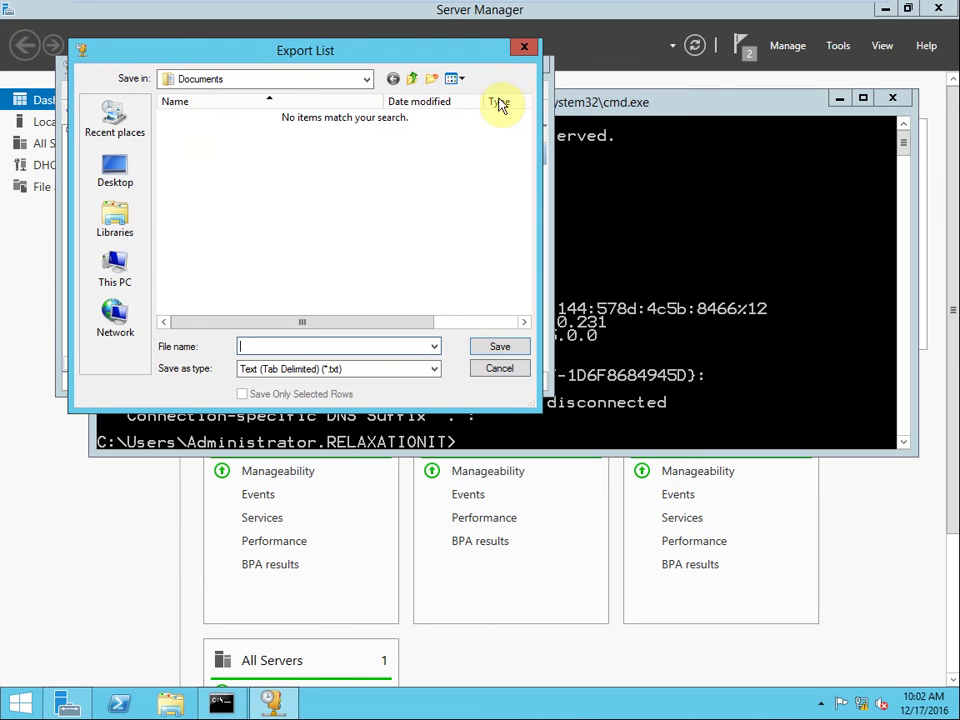
pyautogui.click(522, 45)
pyautogui.click(530, 65)
pyautogui.moveTo(364, 6)
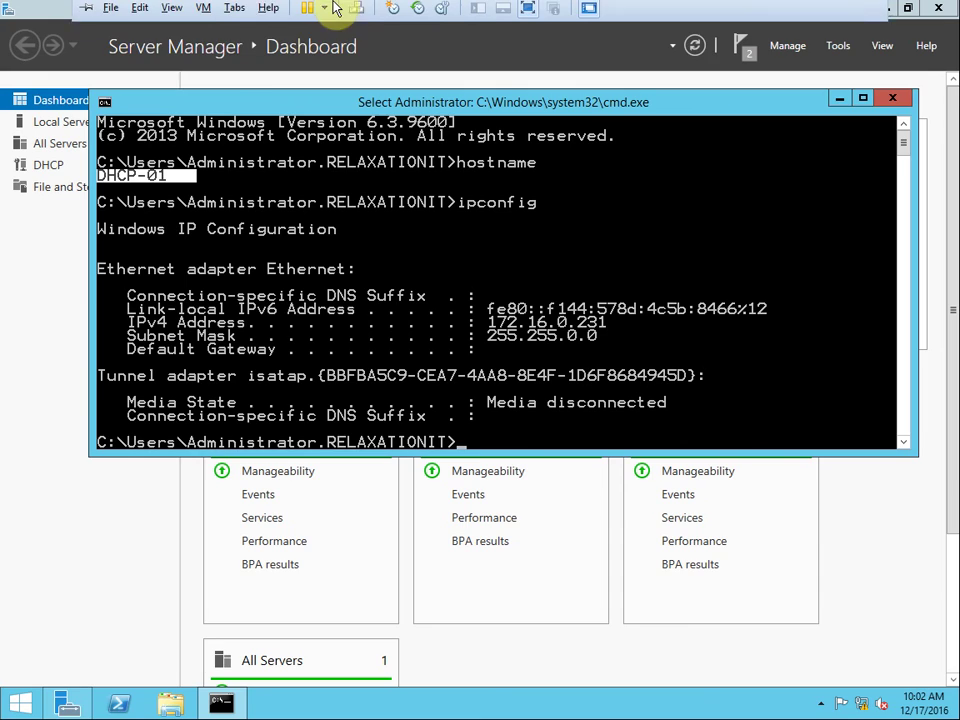
pyautogui.click(240, 12)
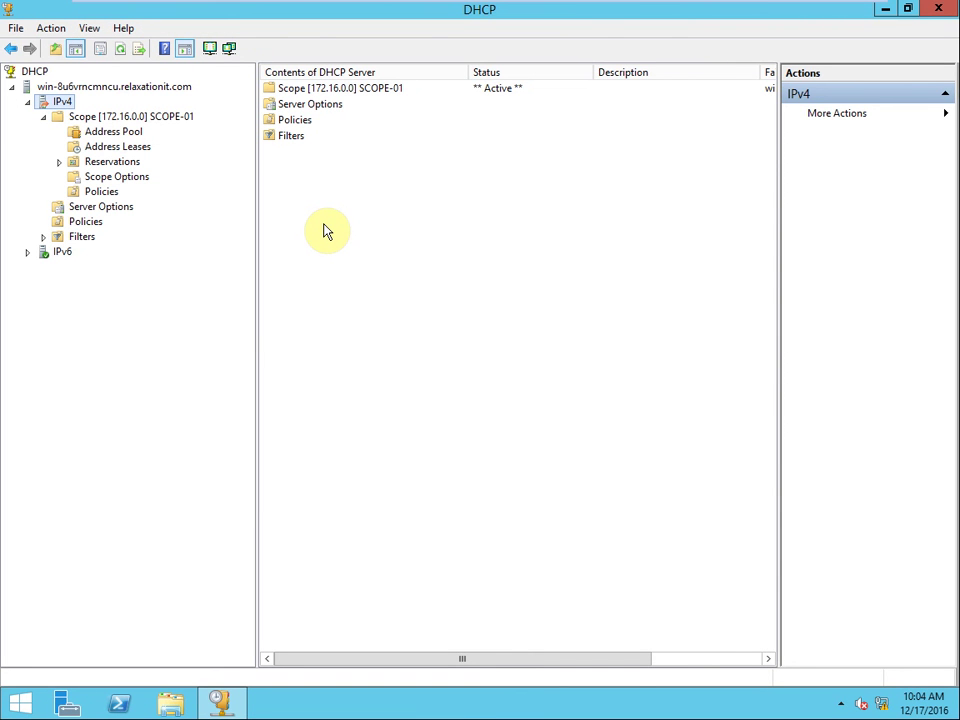
pyautogui.moveTo(606, 8)
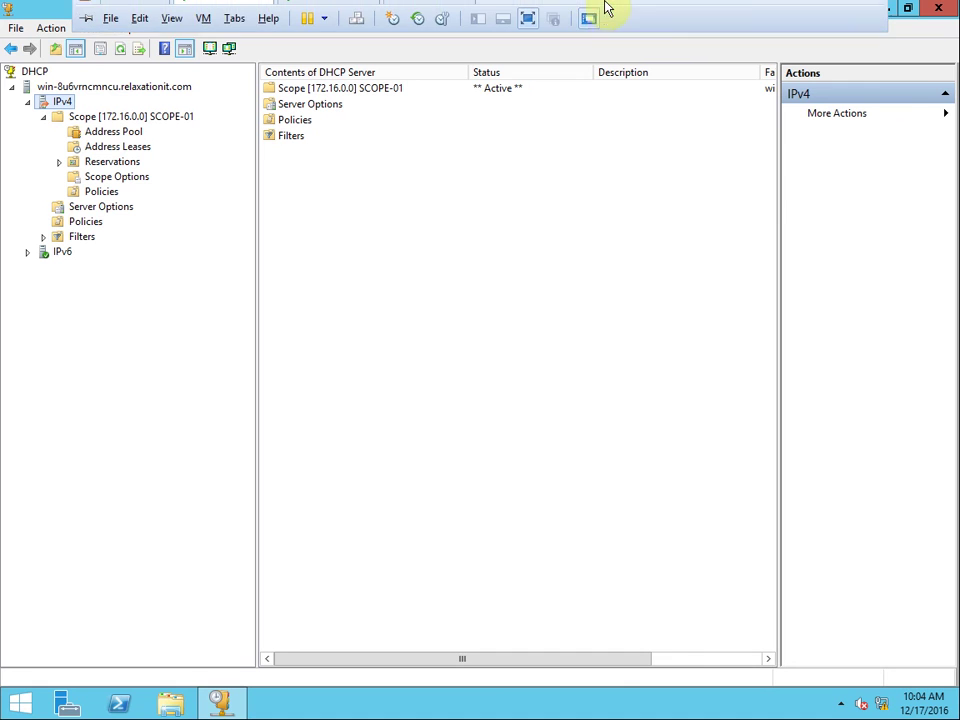